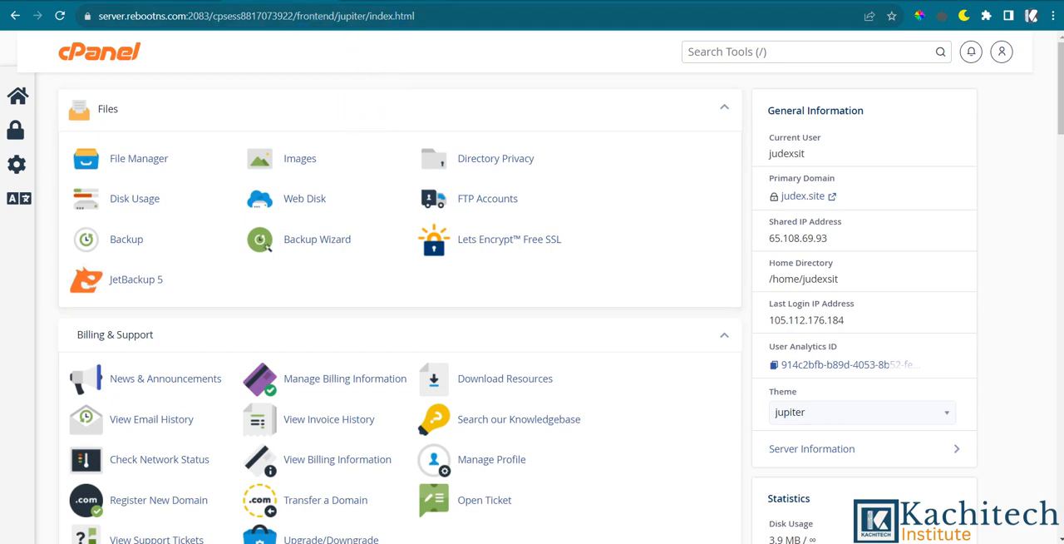
Switch to the Kservers shared hosting page and examine the Bronze plan's feature list, especially its hosted domains allowance.
left_click(399, 3)
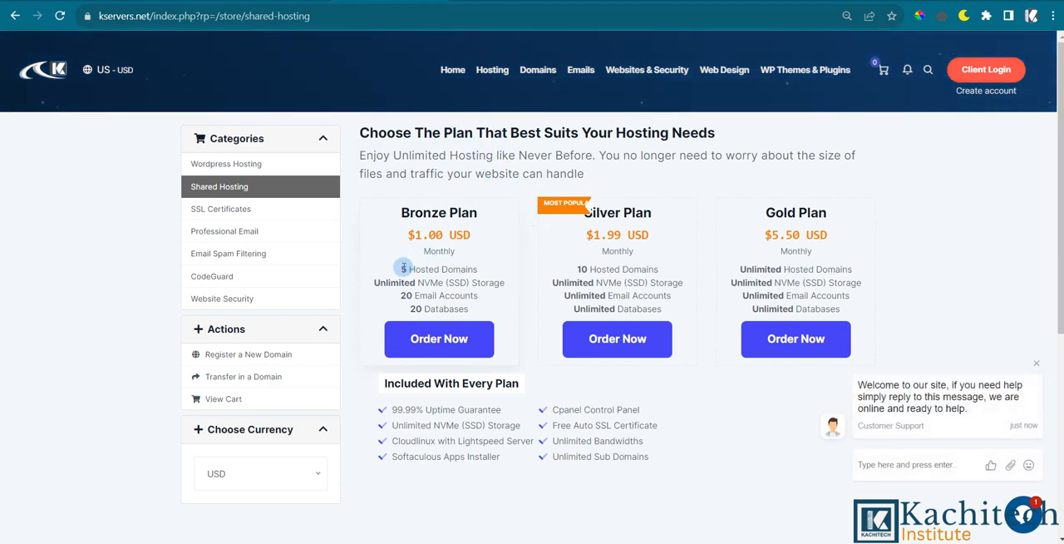
left_click_drag(402, 269, 494, 310)
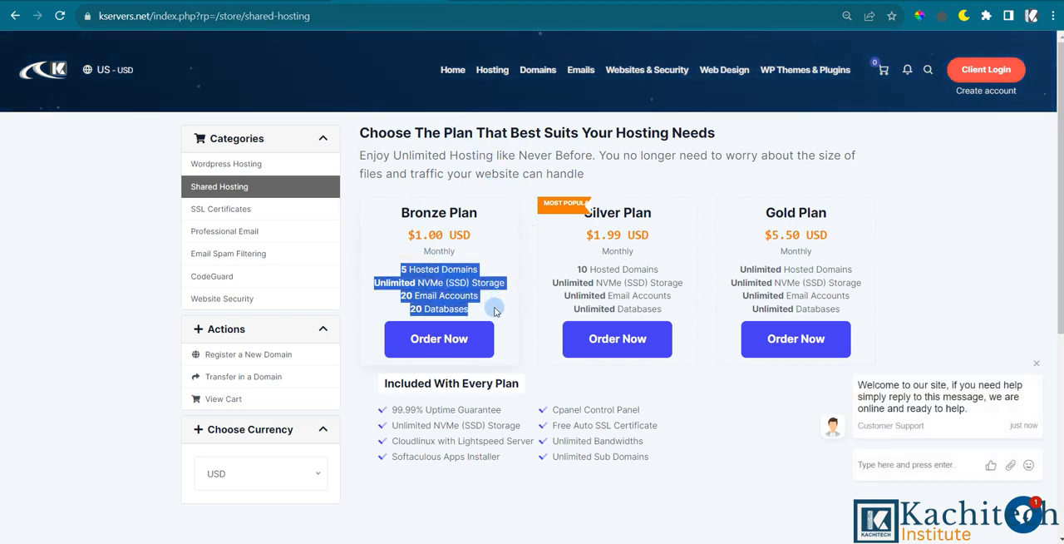
left_click(492, 303)
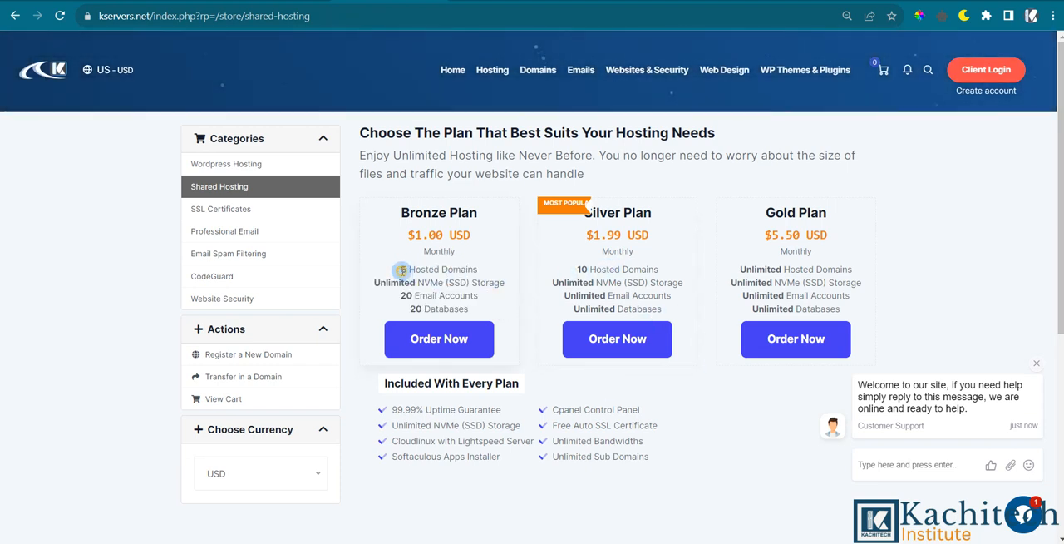
left_click_drag(399, 270, 483, 270)
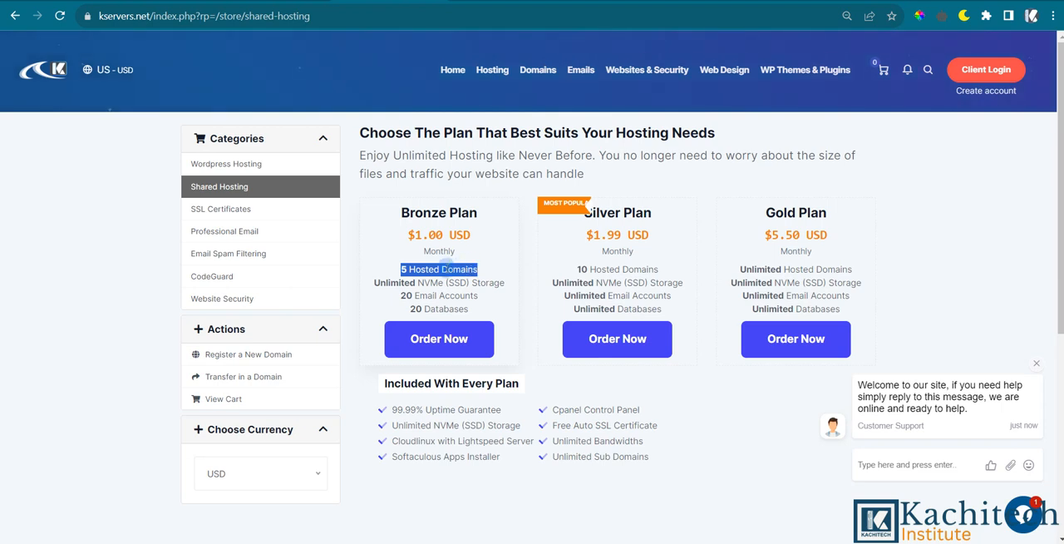
left_click(402, 269)
left_click_drag(401, 269, 480, 276)
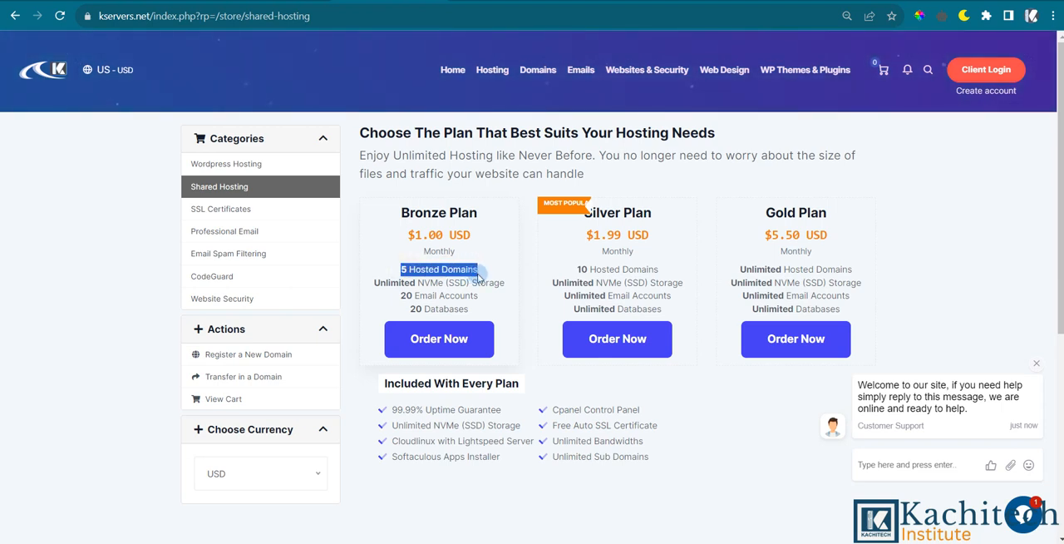
left_click(480, 275)
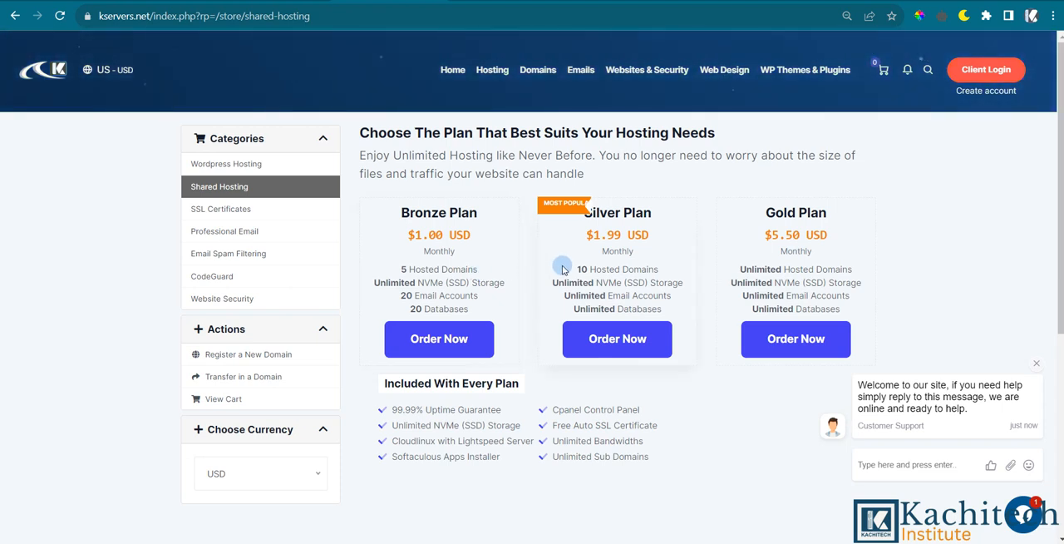
Compare the hosted domains allowance of the Silver and Gold plans.
left_click_drag(575, 268, 818, 268)
left_click(791, 279)
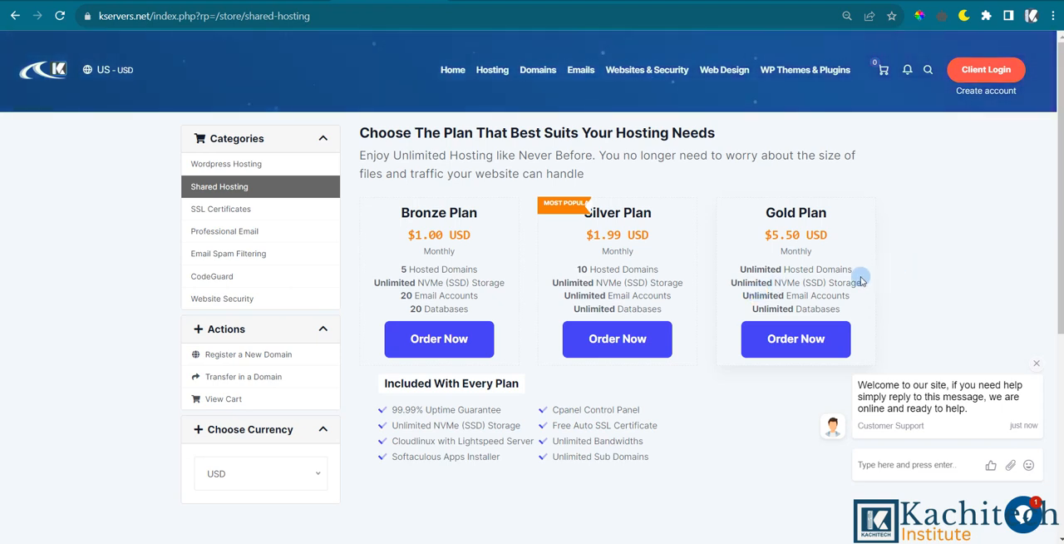
double_click(744, 270)
left_click_drag(797, 269, 836, 277)
left_click(835, 276)
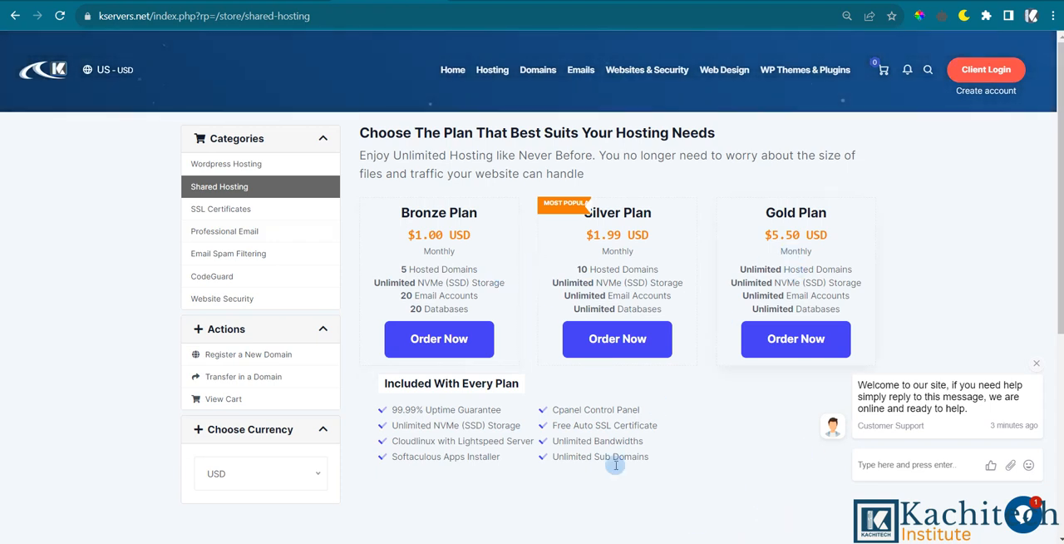
left_click(632, 542)
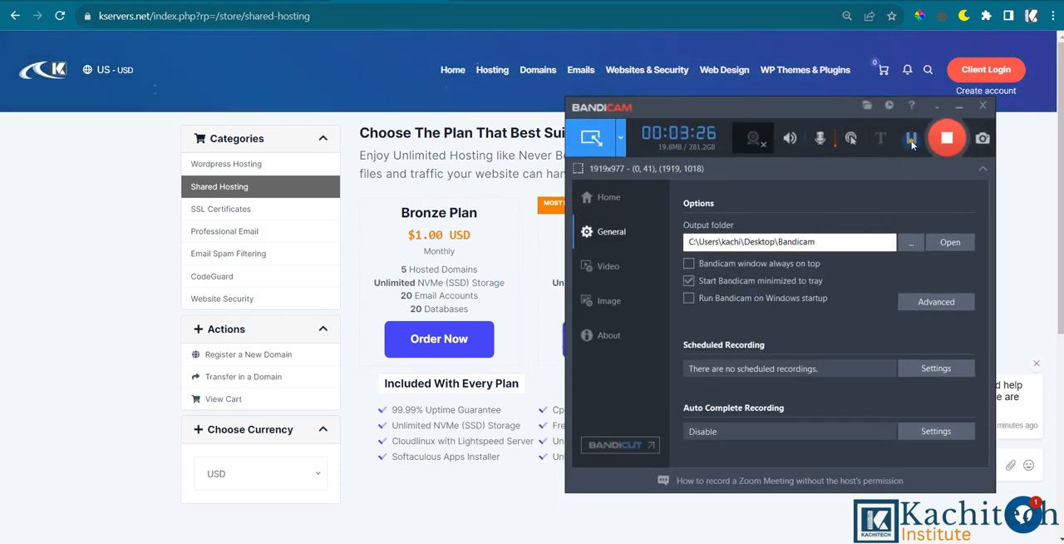
left_click(912, 138)
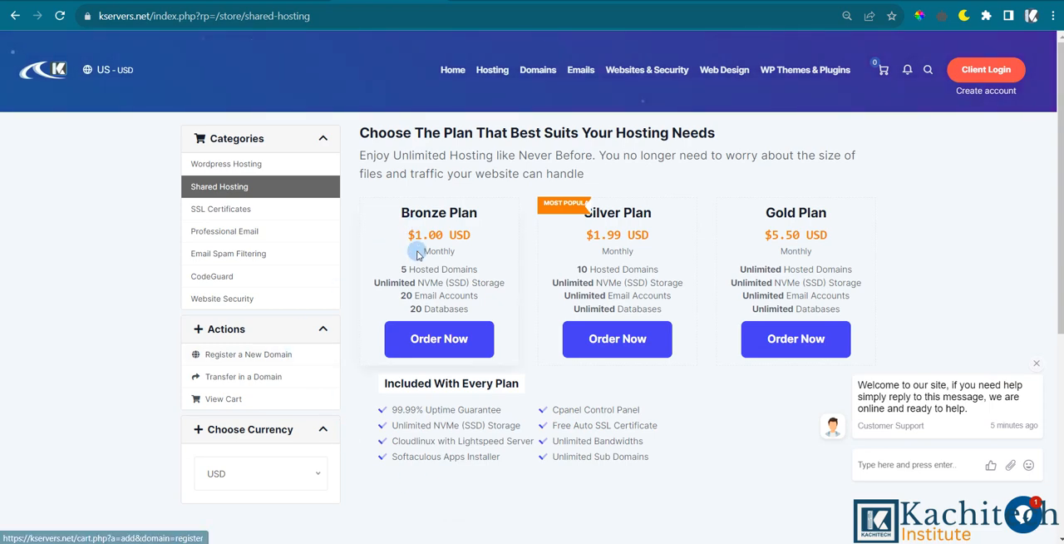
Review the Bronze plan's hosted domains allowance again on the shared hosting page.
scroll(416, 250, "down", 1)
scroll(410, 261, "up", 1)
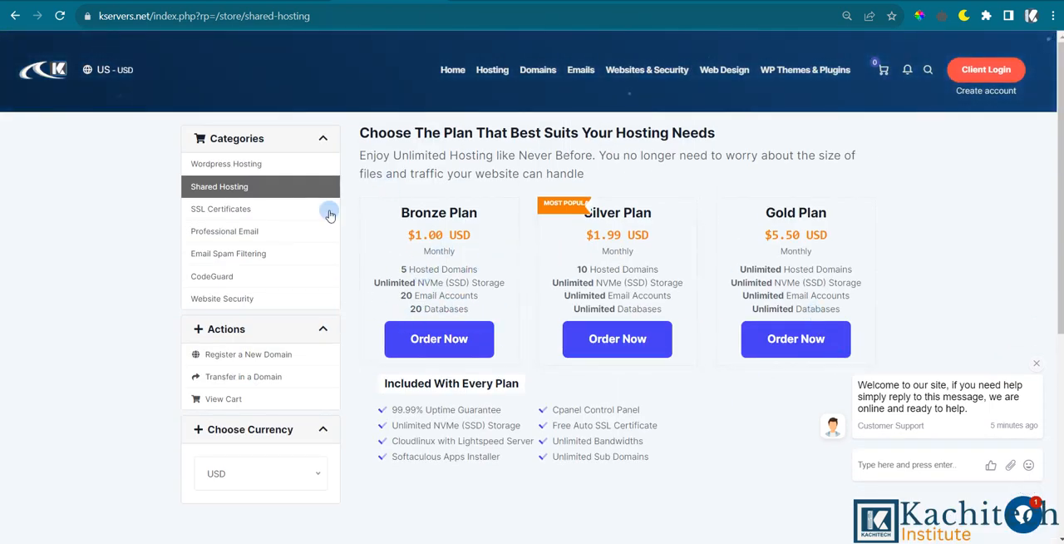
left_click_drag(402, 266, 476, 271)
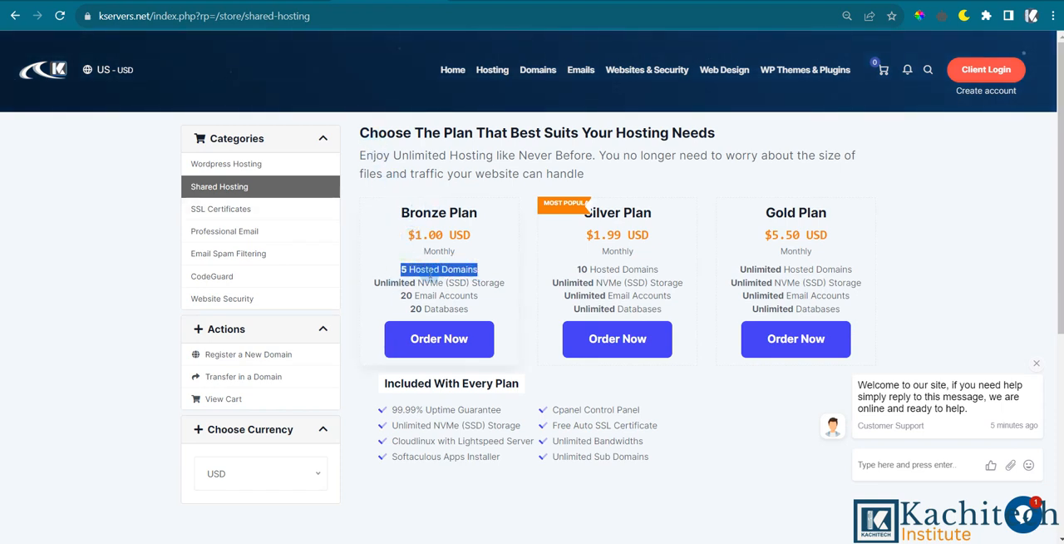
left_click(438, 283)
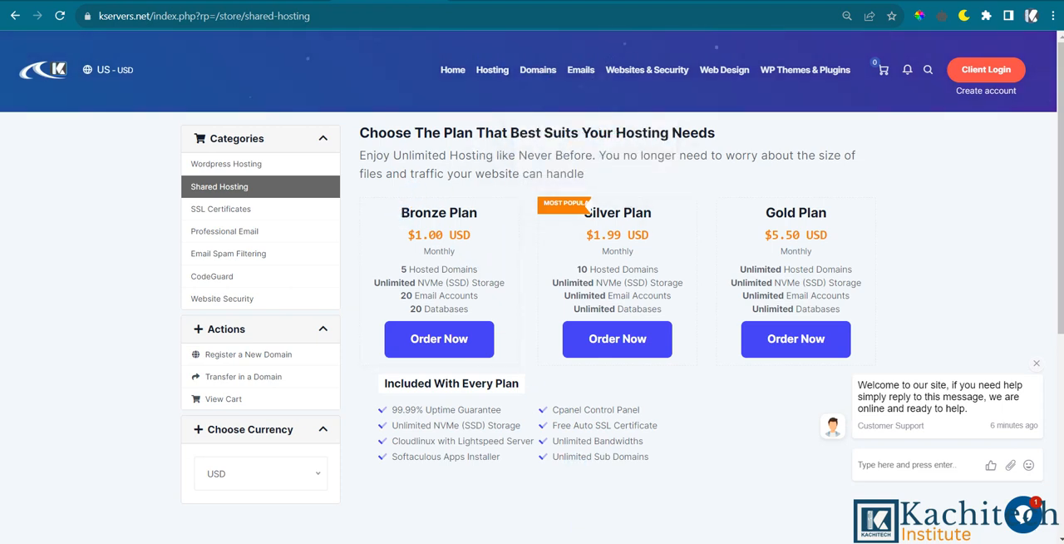
left_click(622, 543)
left_click(905, 137)
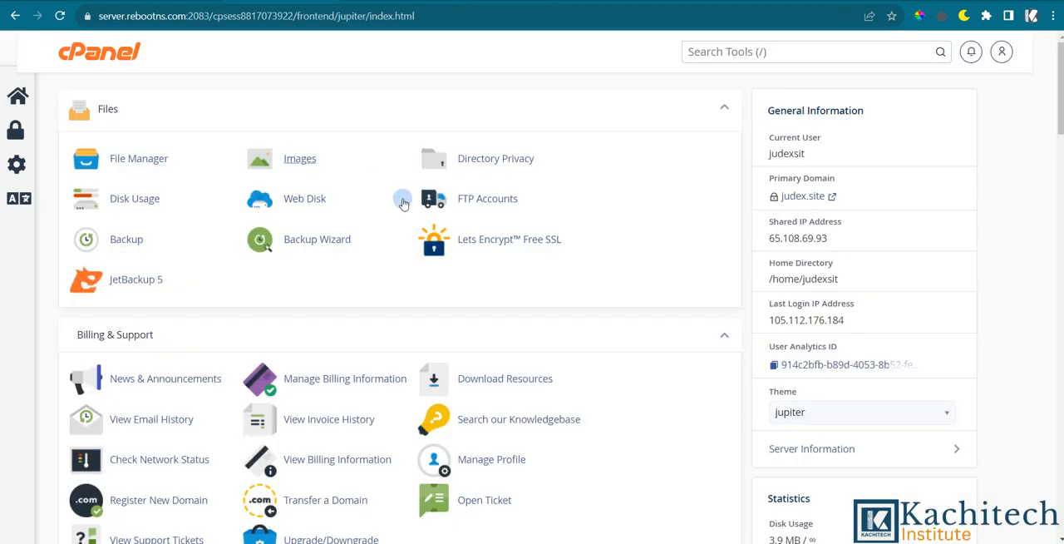
scroll(521, 275, "down", 2)
scroll(316, 247, "up", 2)
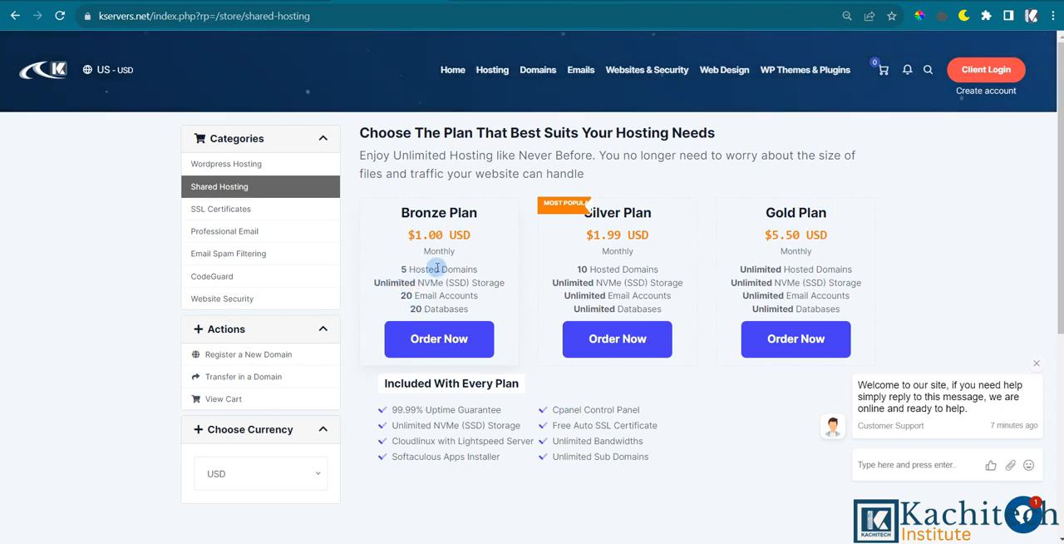
Switch to the Whogohost site and sign in to the client account with the prefilled credentials.
left_click(489, 1)
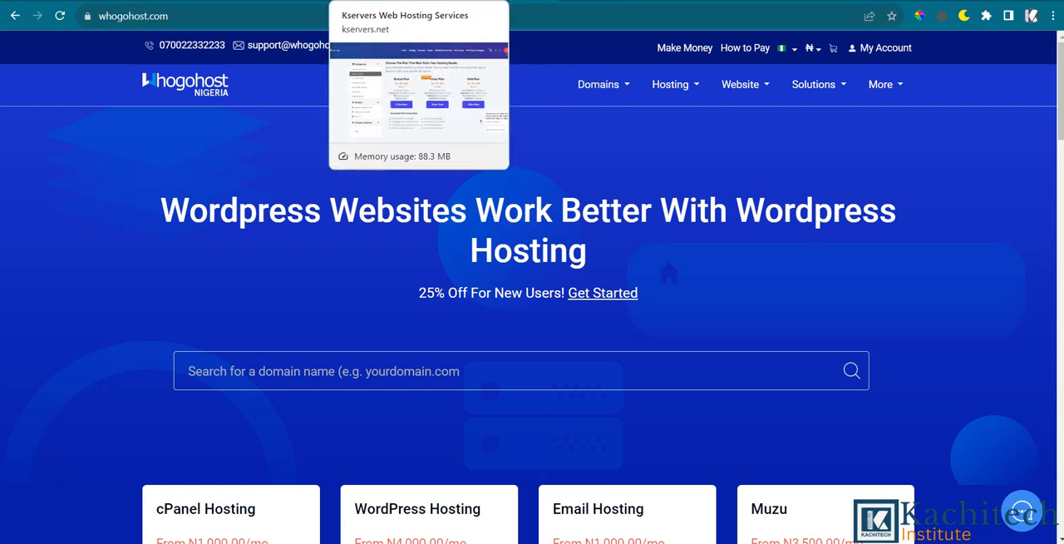
left_click(416, 2)
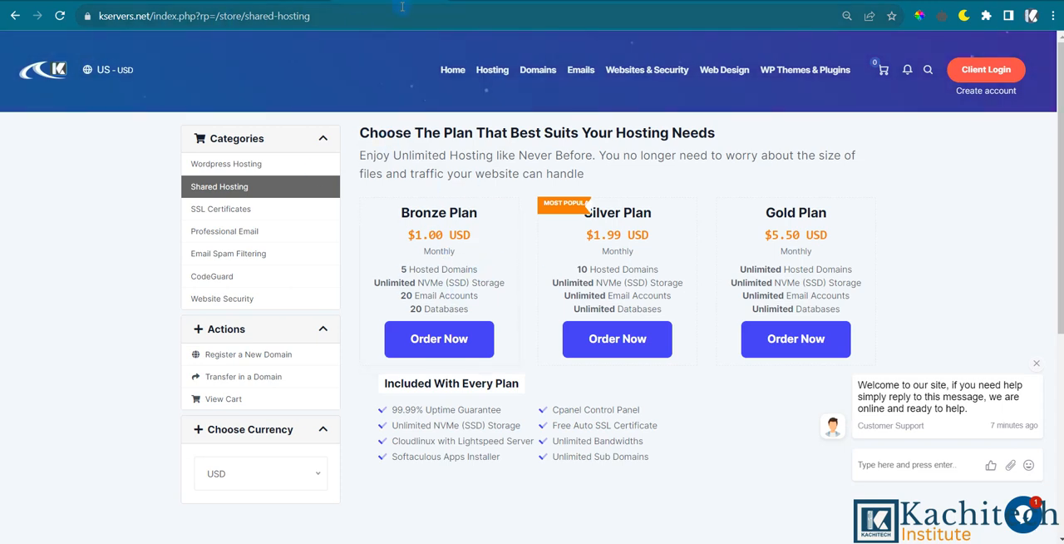
left_click(478, 1)
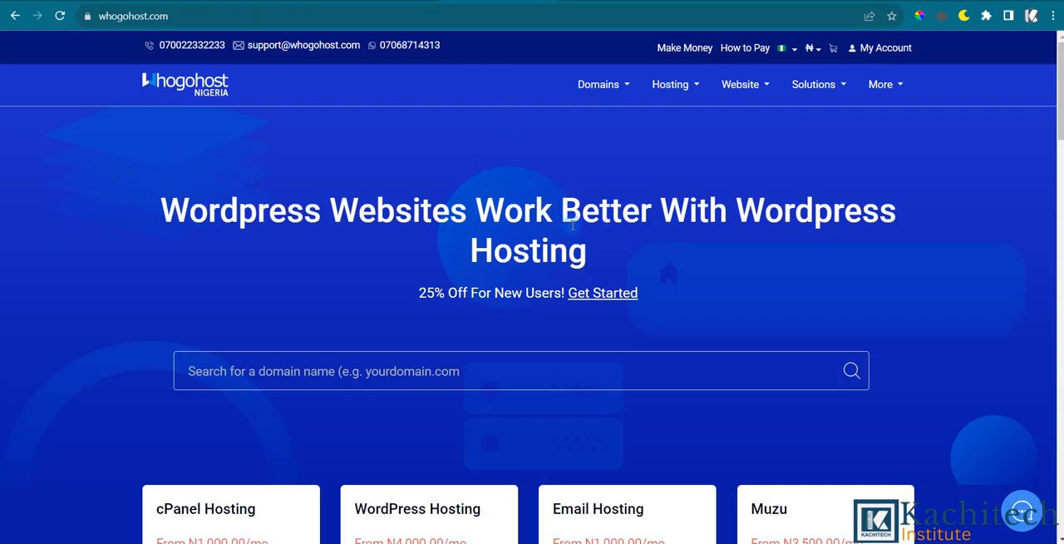
left_click(885, 48)
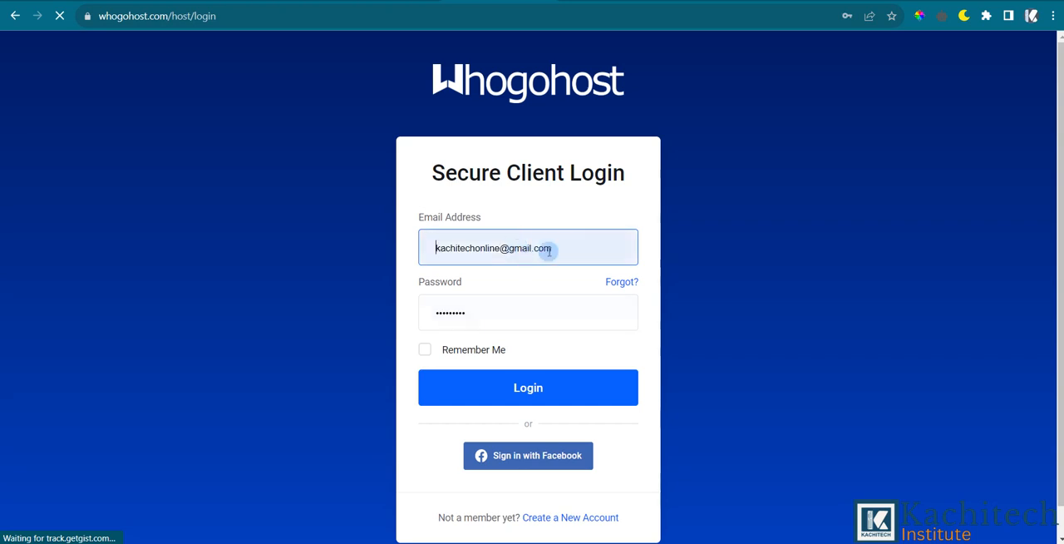
left_click(525, 389)
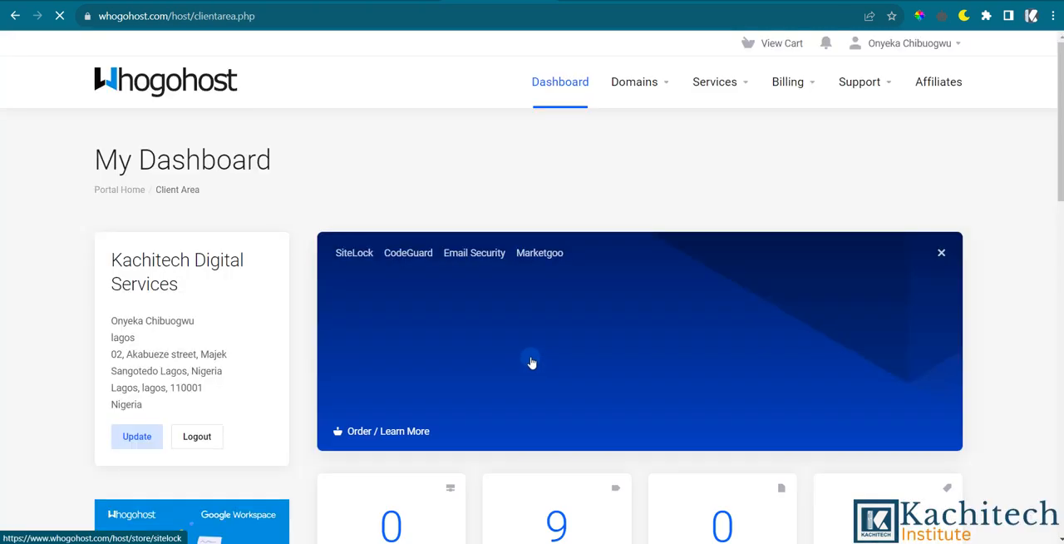
Look over the client dashboard's account overview and open the account's list of domains.
scroll(435, 243, "down", 4)
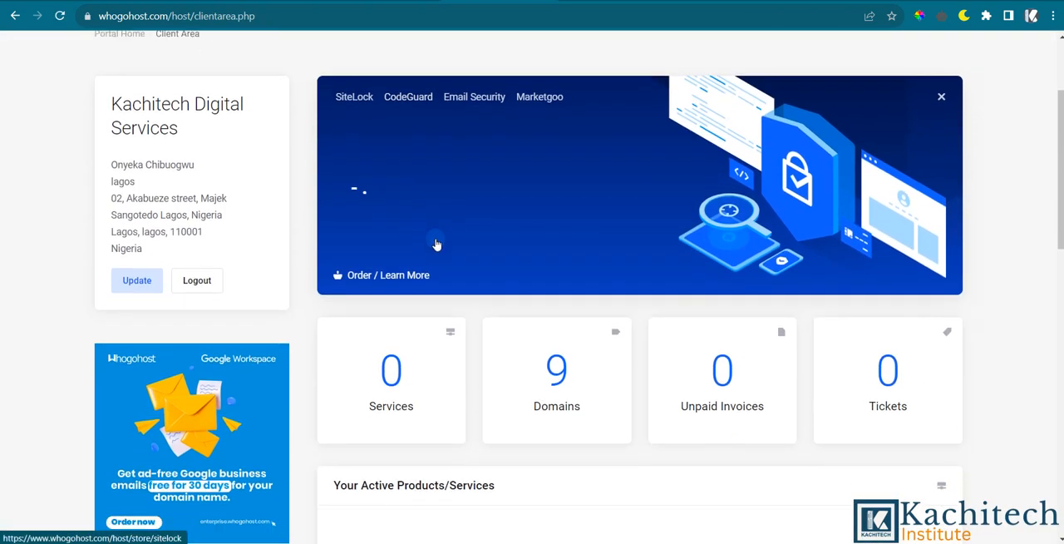
scroll(489, 256, "up", 4)
scroll(462, 226, "down", 3)
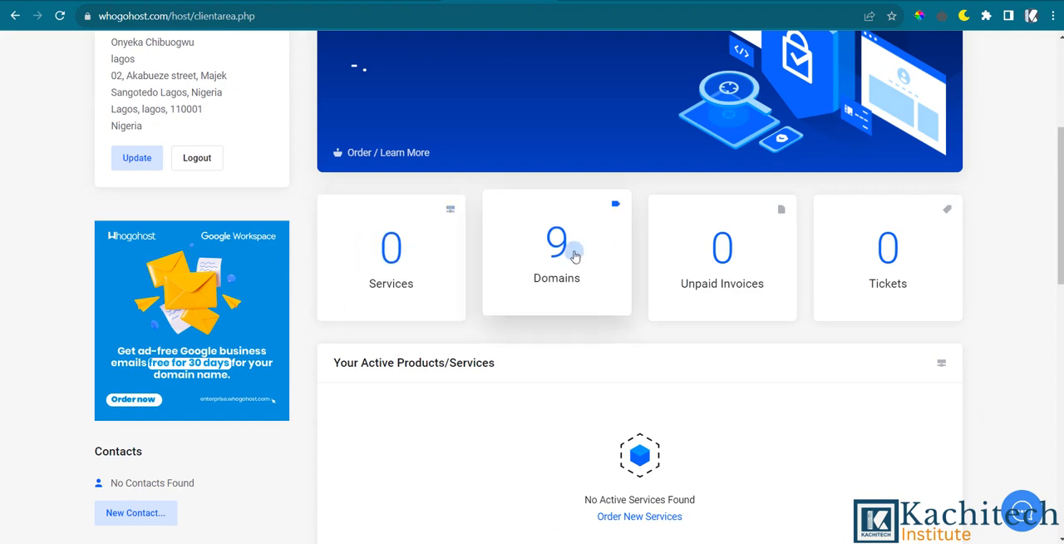
scroll(574, 249, "up", 3)
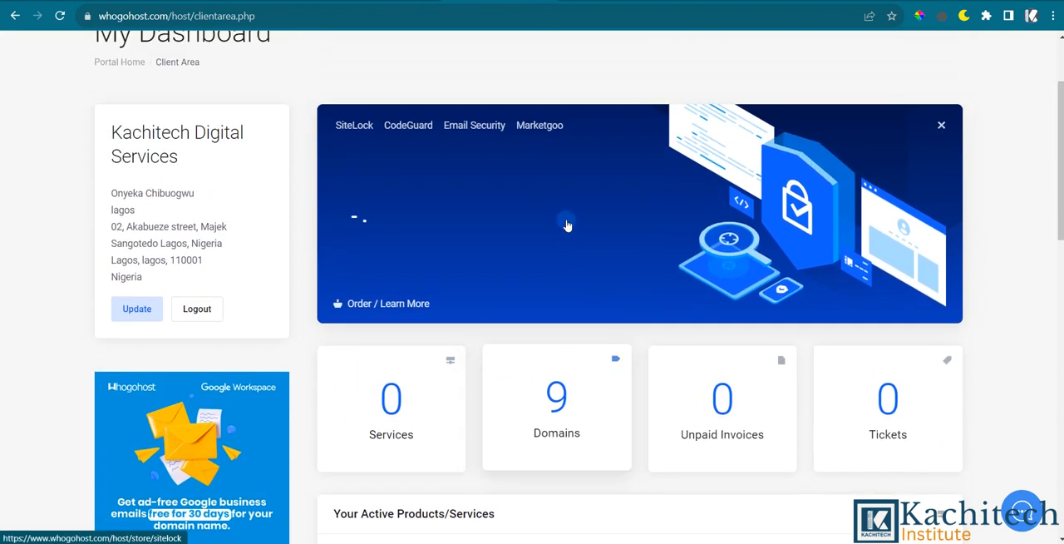
scroll(554, 307, "down", 2)
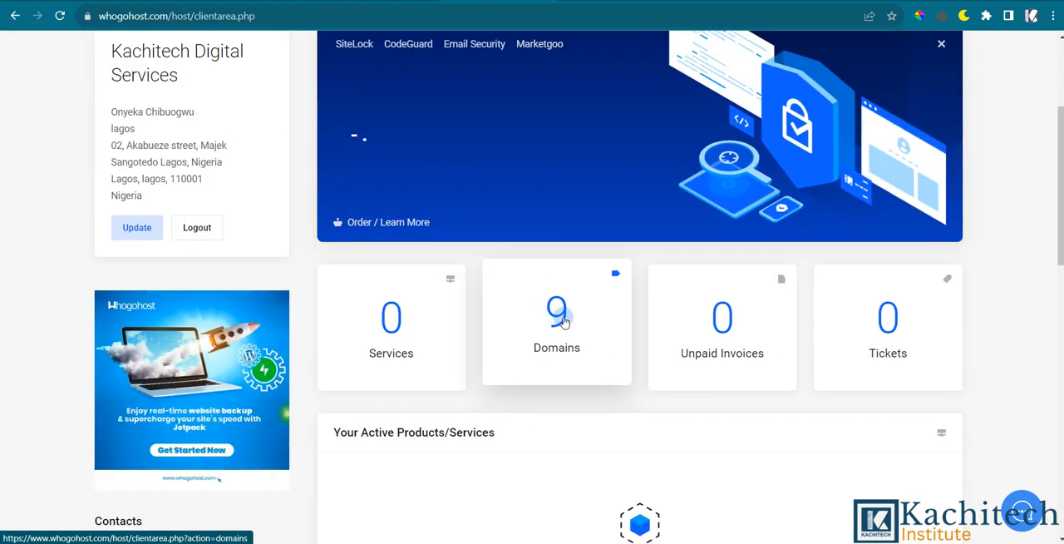
left_click(563, 321)
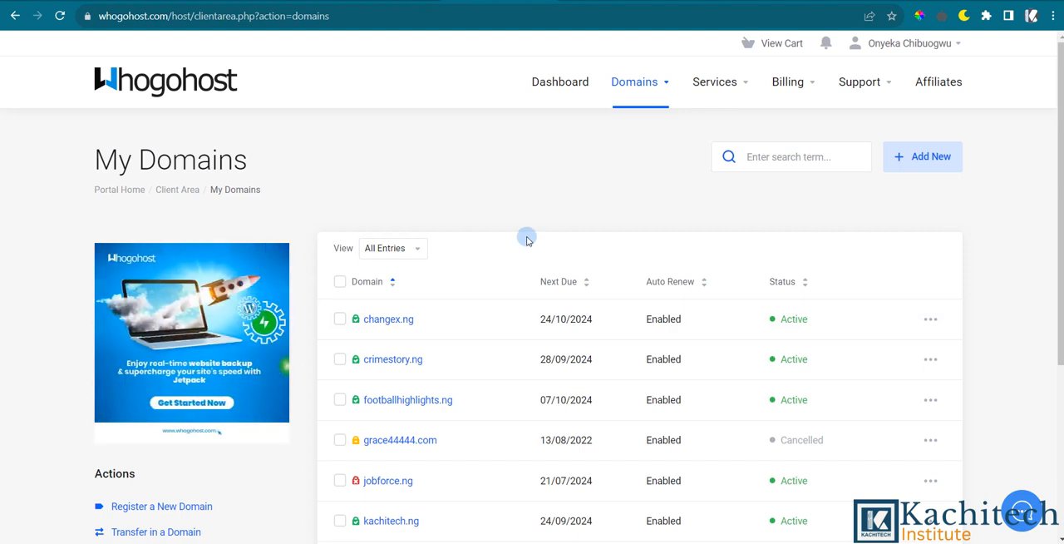
Examine the registered domains in the My Domains list, including their due dates and statuses.
scroll(527, 328, "down", 1)
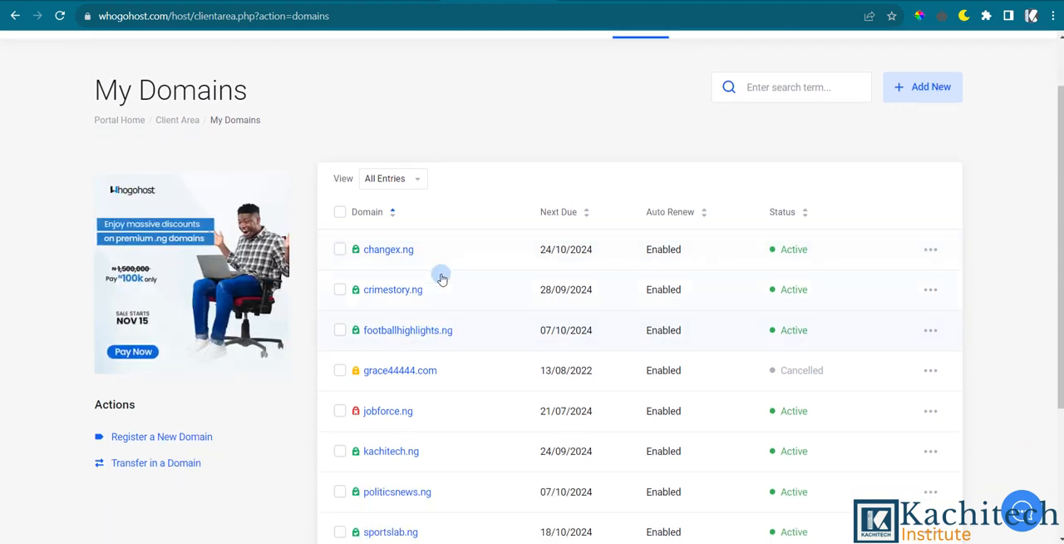
scroll(488, 250, "down", 2)
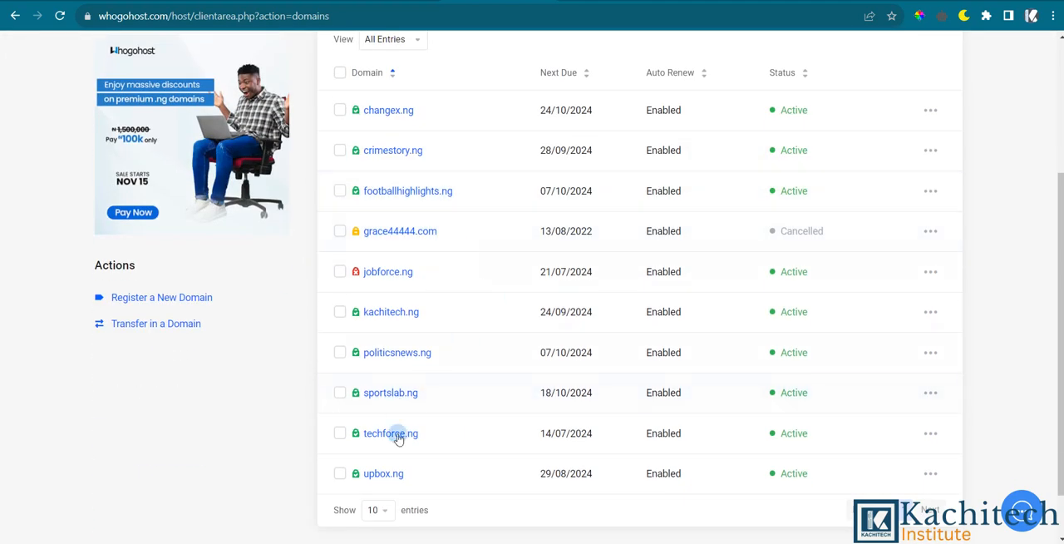
scroll(465, 119, "up", 2)
scroll(442, 275, "down", 2)
scroll(457, 359, "down", 1)
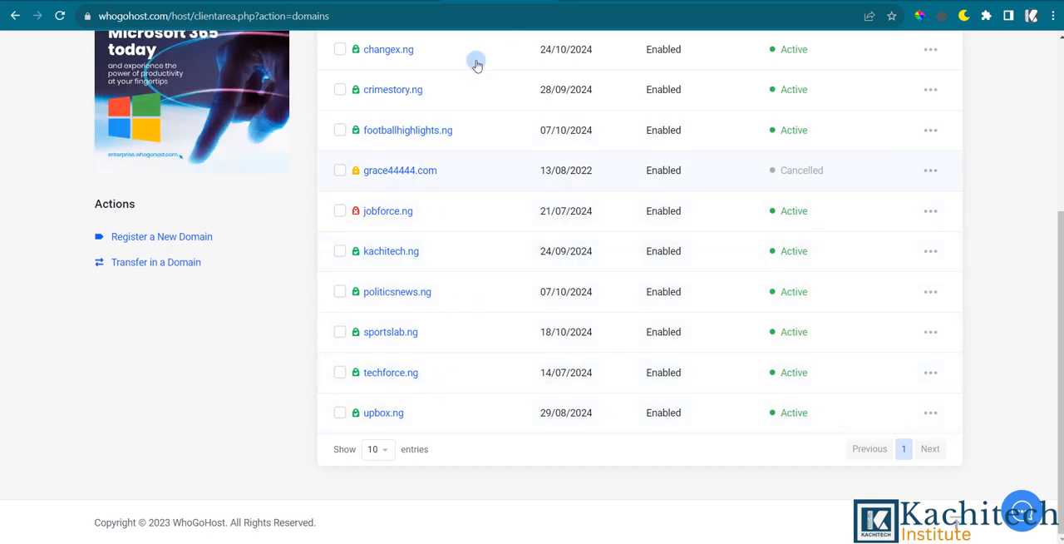
scroll(487, 125, "up", 3)
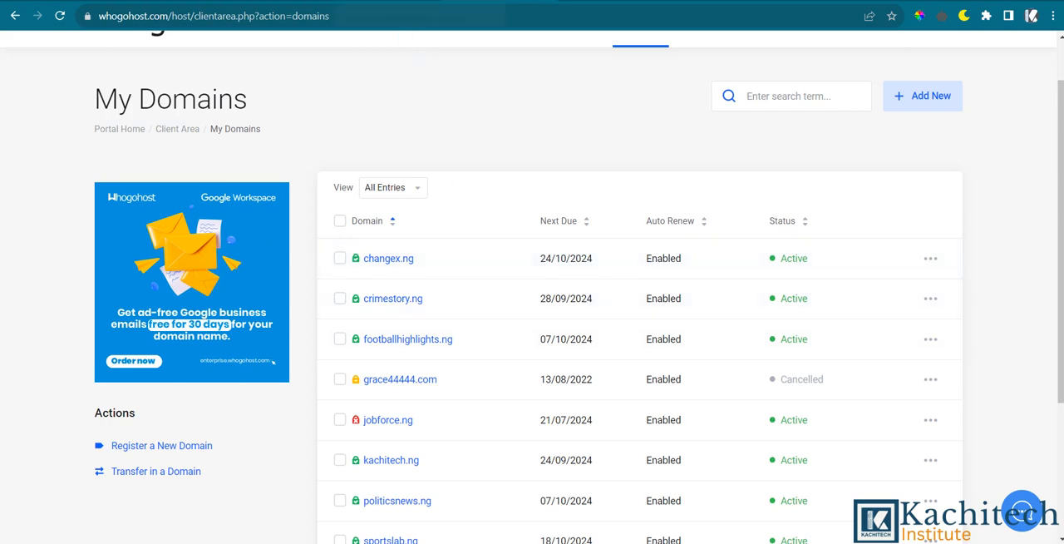
Check the Kservers shared hosting plans against the domains listed in the Whogohost account.
left_click(388, 1)
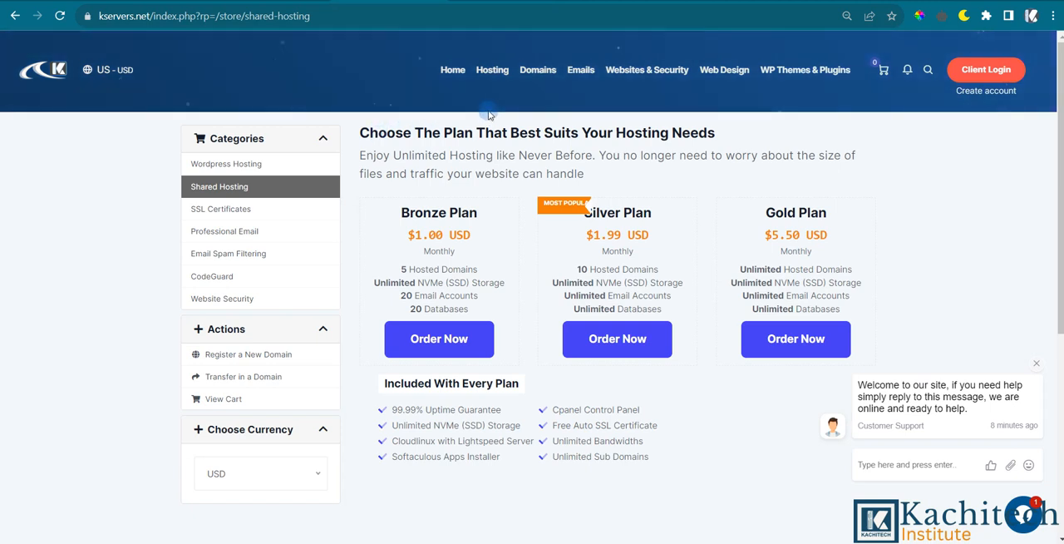
left_click(497, 1)
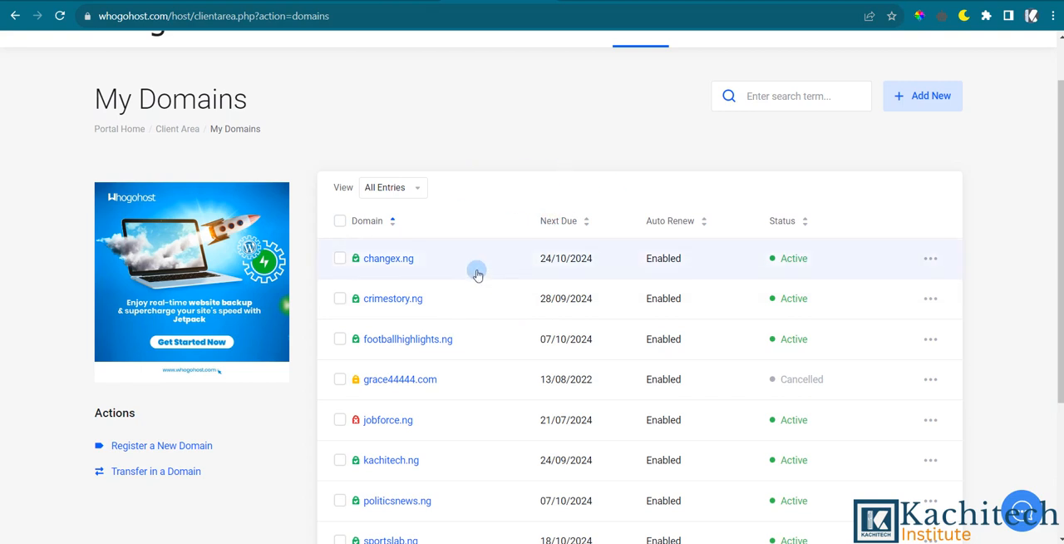
scroll(487, 325, "up", 1)
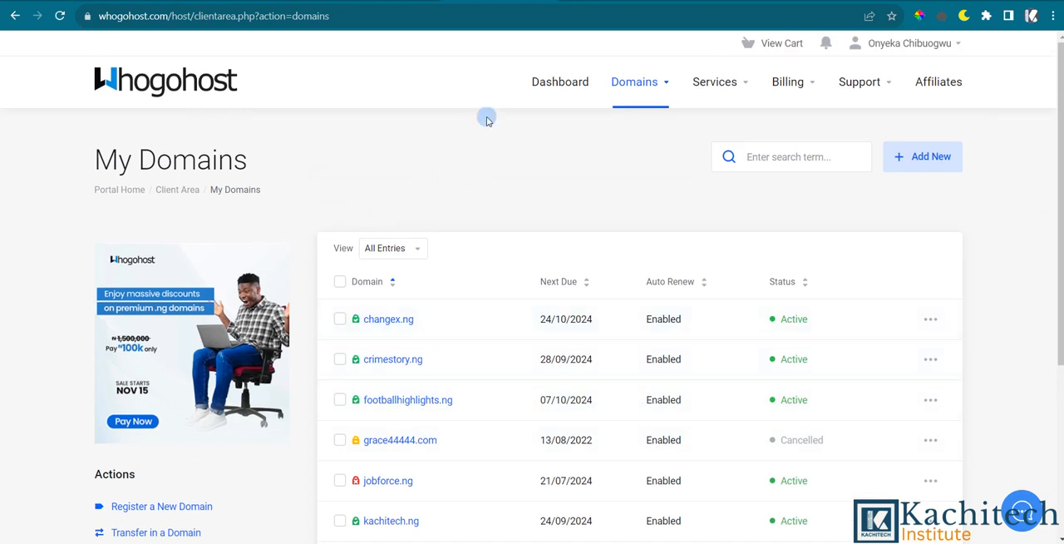
Return to the Whogohost dashboard and examine its services and domains overview.
left_click(561, 82)
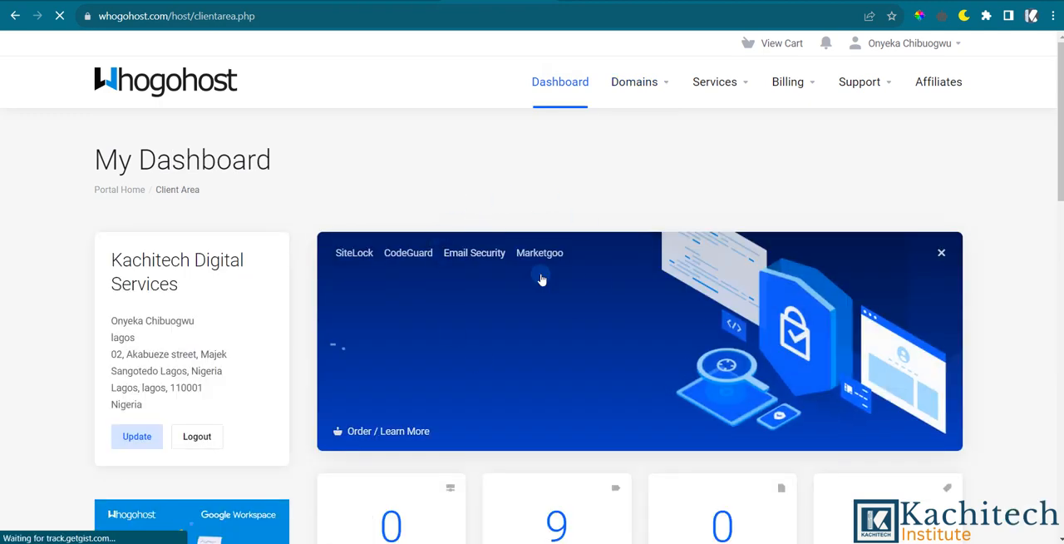
scroll(532, 349, "down", 2)
scroll(516, 357, "up", 2)
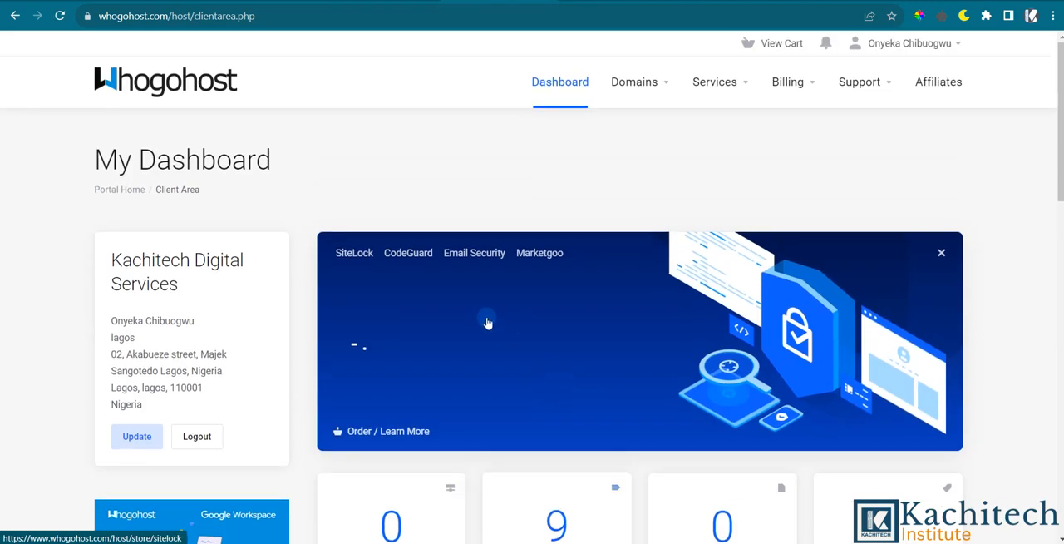
scroll(488, 323, "down", 2)
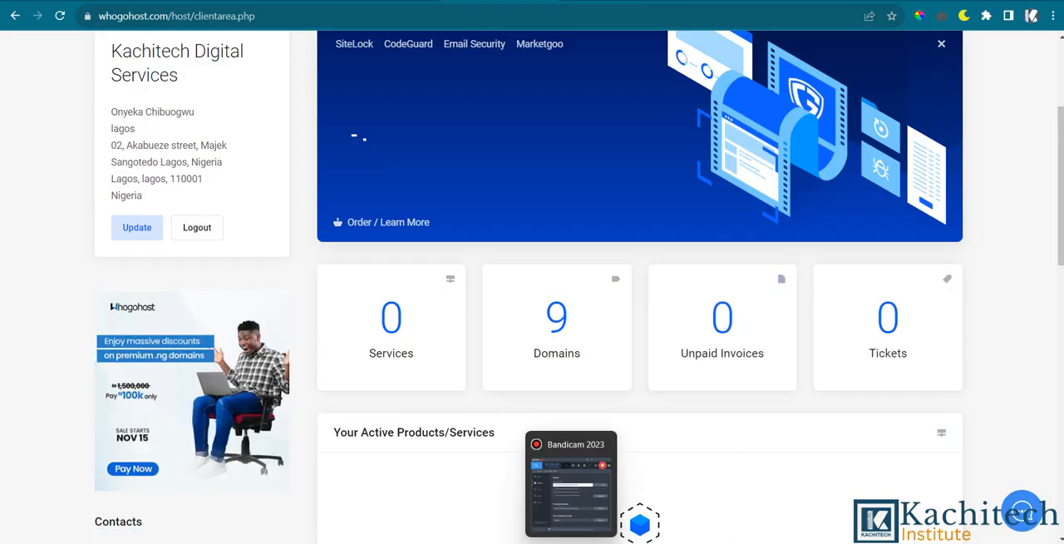
left_click(571, 542)
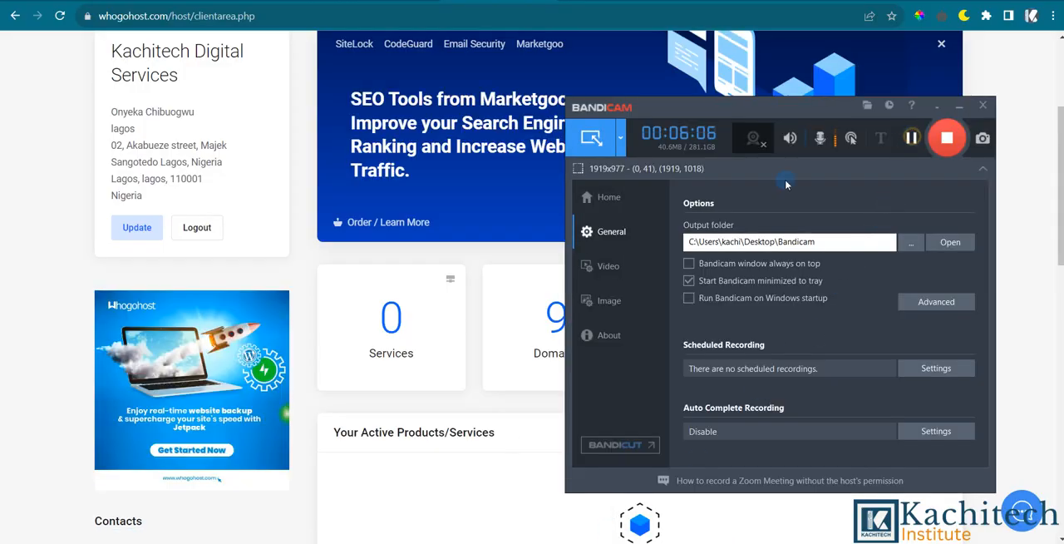
Open the account's domain list from the Whogohost dashboard and look through the registered domains.
left_click(508, 250)
scroll(518, 268, "up", 1)
scroll(518, 268, "up", 2)
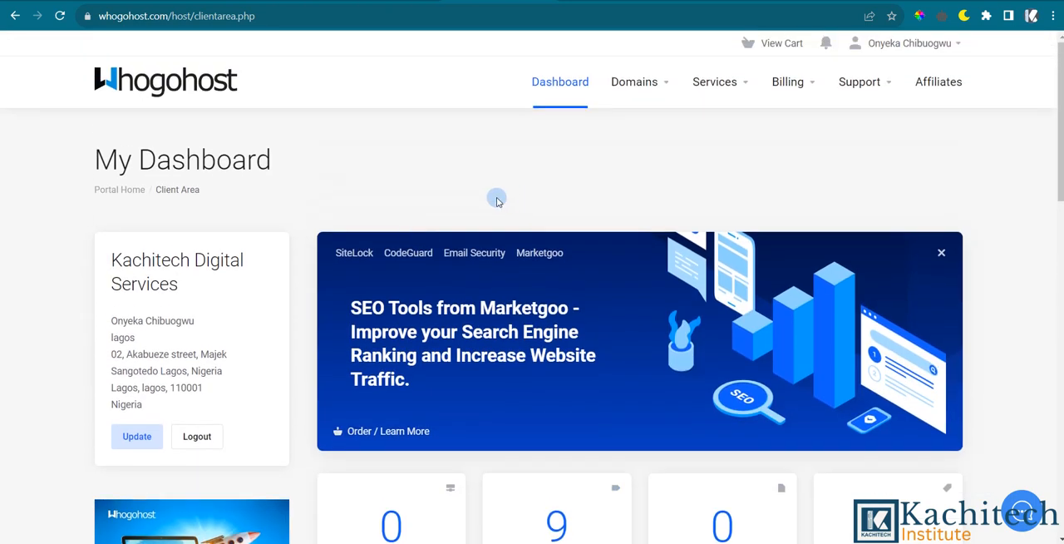
scroll(496, 197, "down", 3)
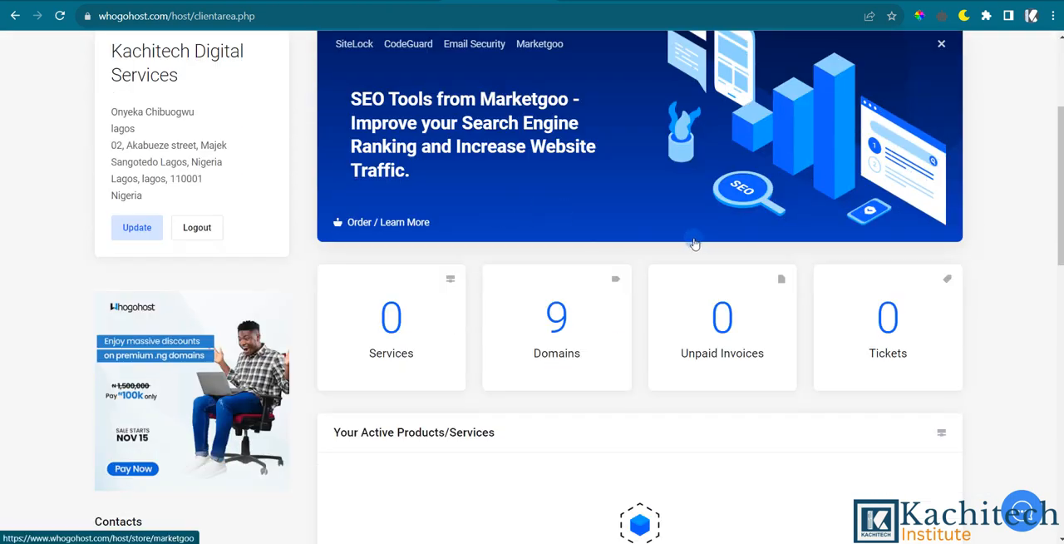
scroll(564, 248, "up", 1)
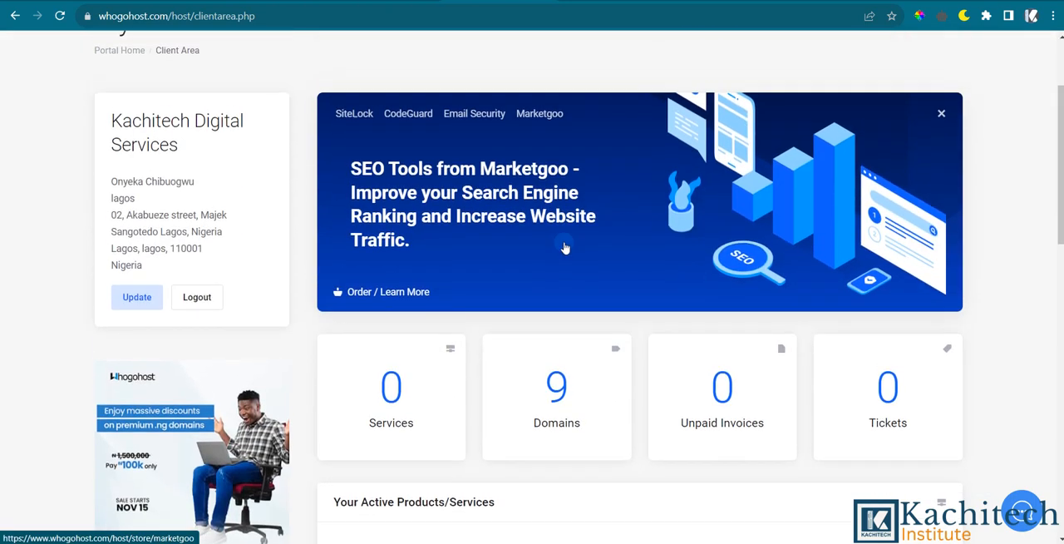
left_click(557, 392)
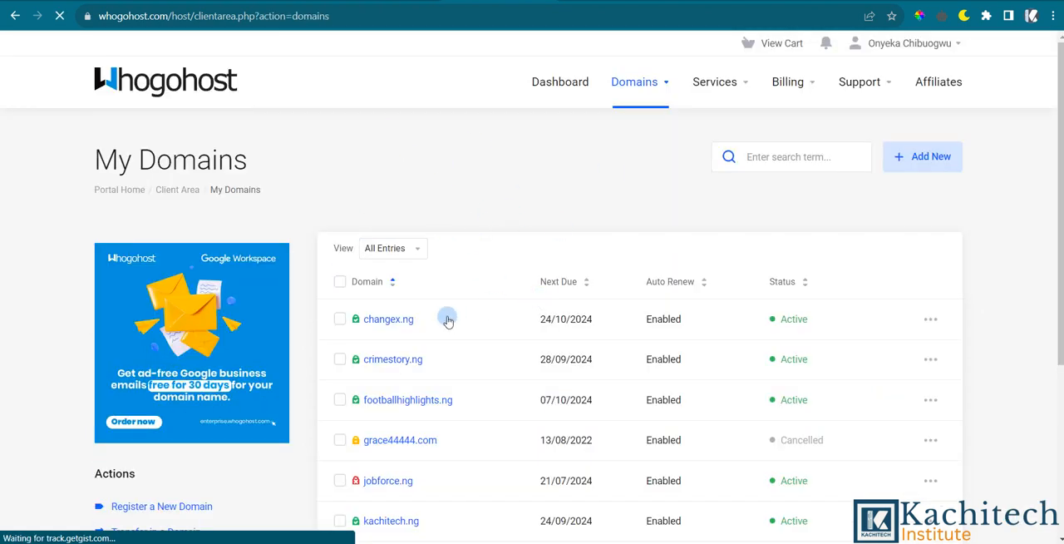
scroll(449, 312, "down", 1)
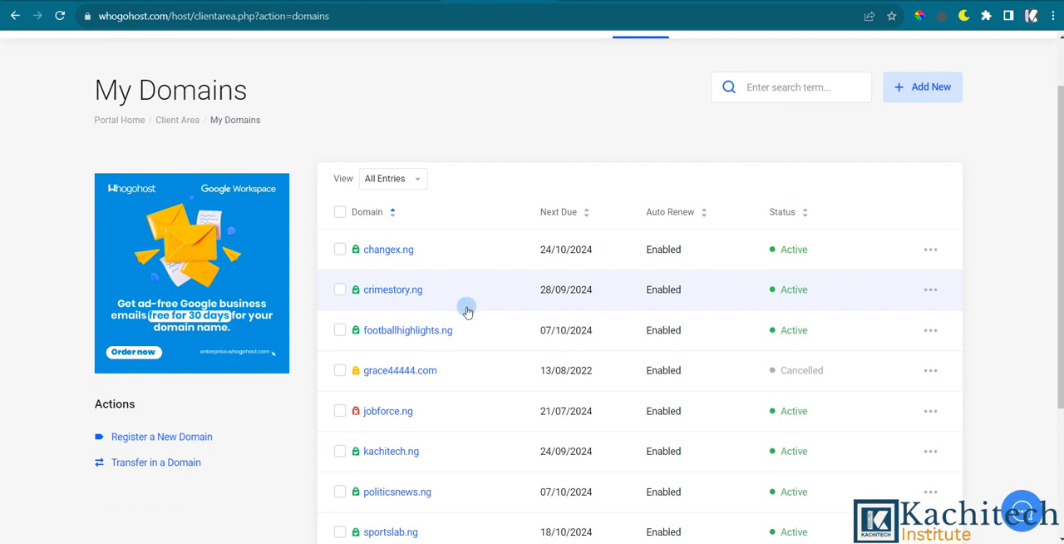
scroll(466, 309, "down", 1)
scroll(488, 310, "down", 1)
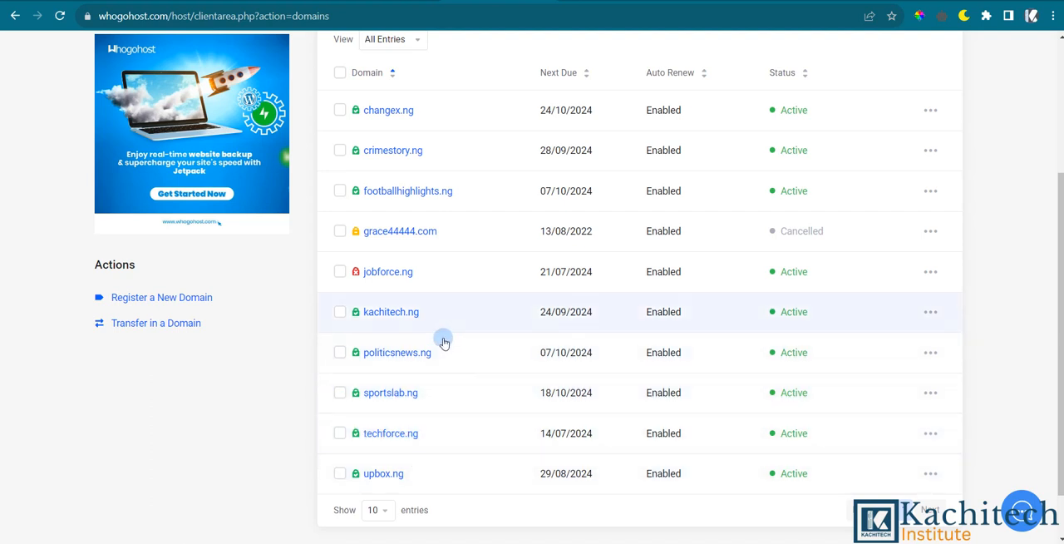
View the details page of politicsnews.ng, then go back to the My Domains list.
left_click(474, 357)
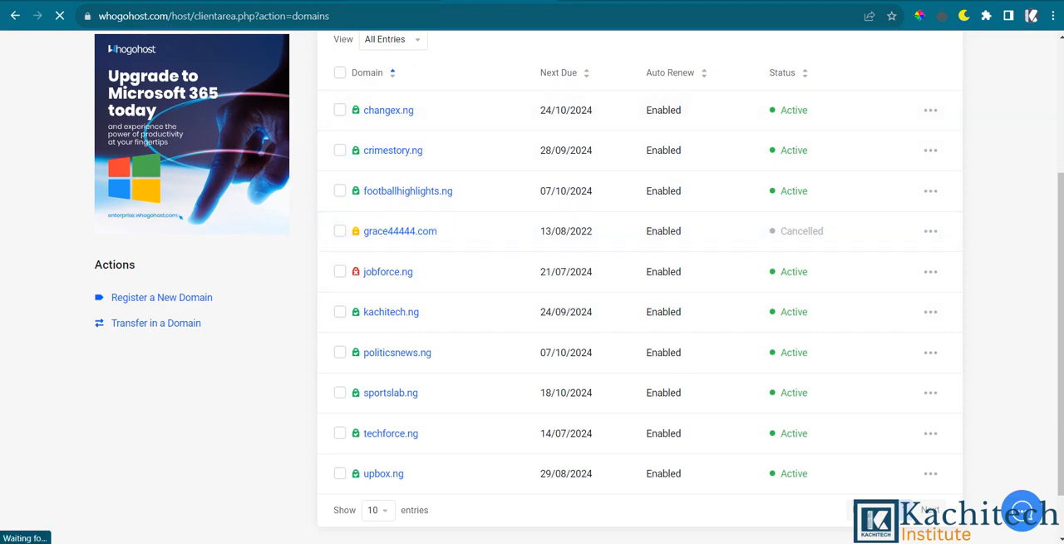
scroll(465, 175, "down", 1)
scroll(467, 177, "up", 2)
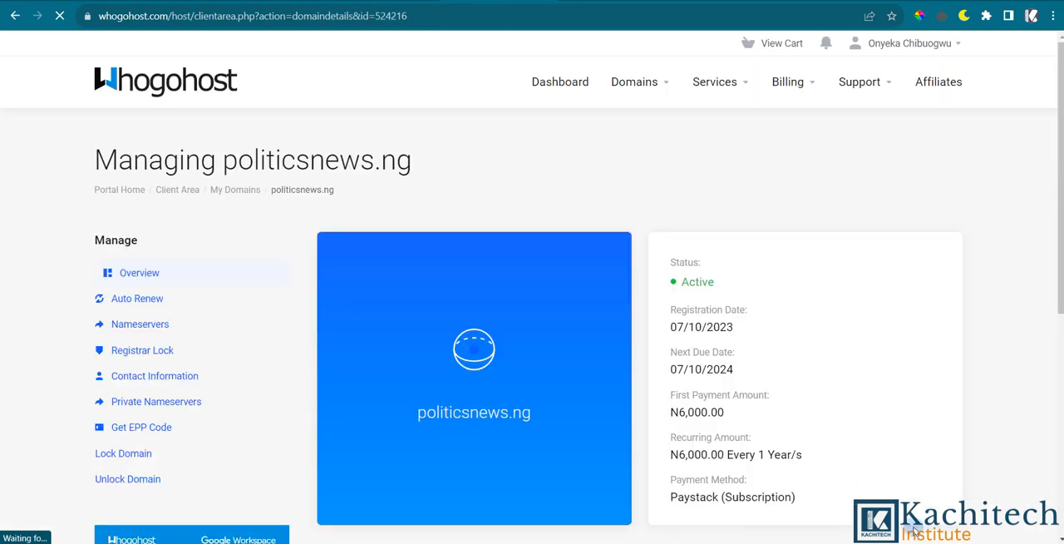
scroll(501, 266, "down", 2)
scroll(501, 263, "up", 2)
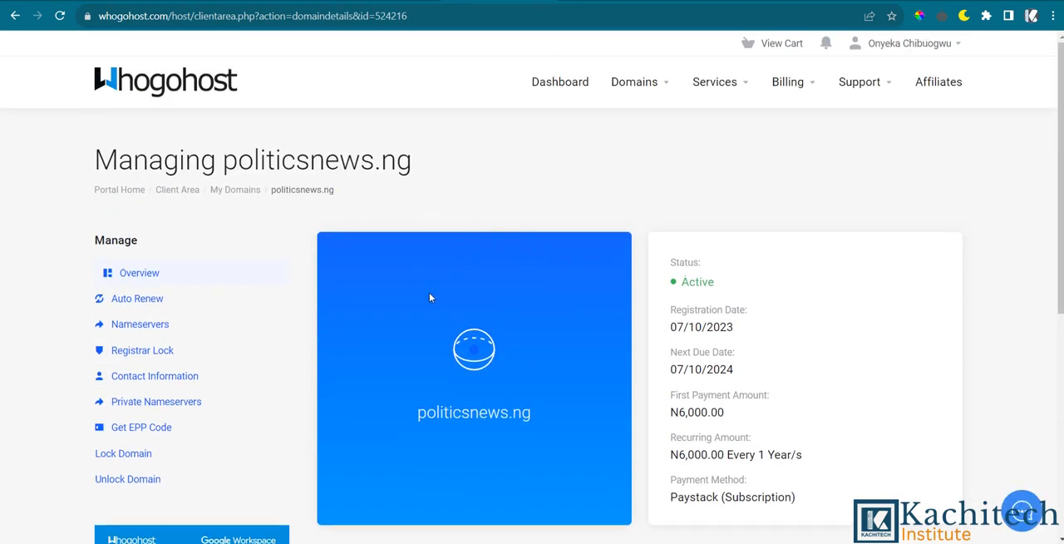
scroll(432, 275, "down", 1)
scroll(446, 142, "up", 1)
left_click(16, 16)
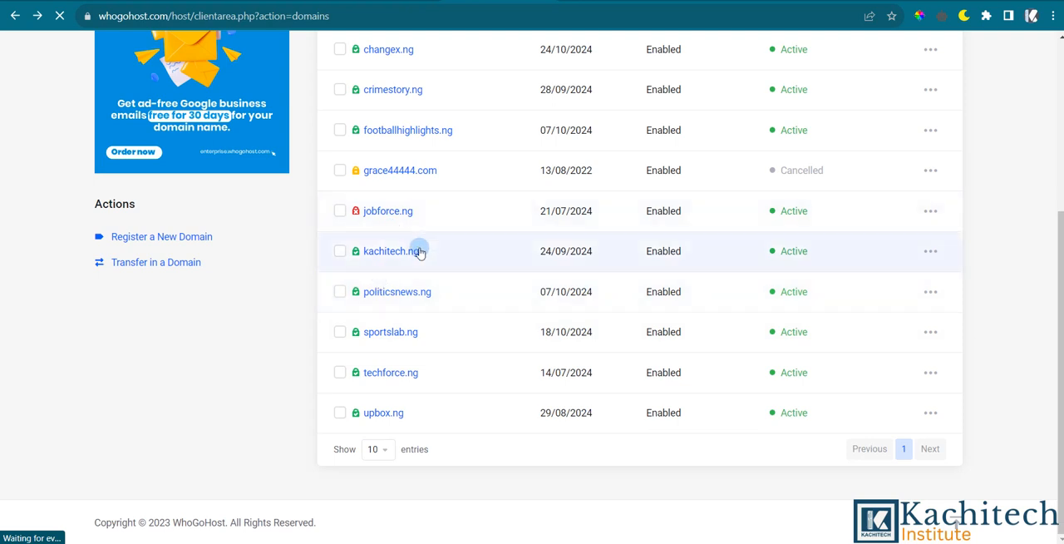
scroll(446, 138, "up", 2)
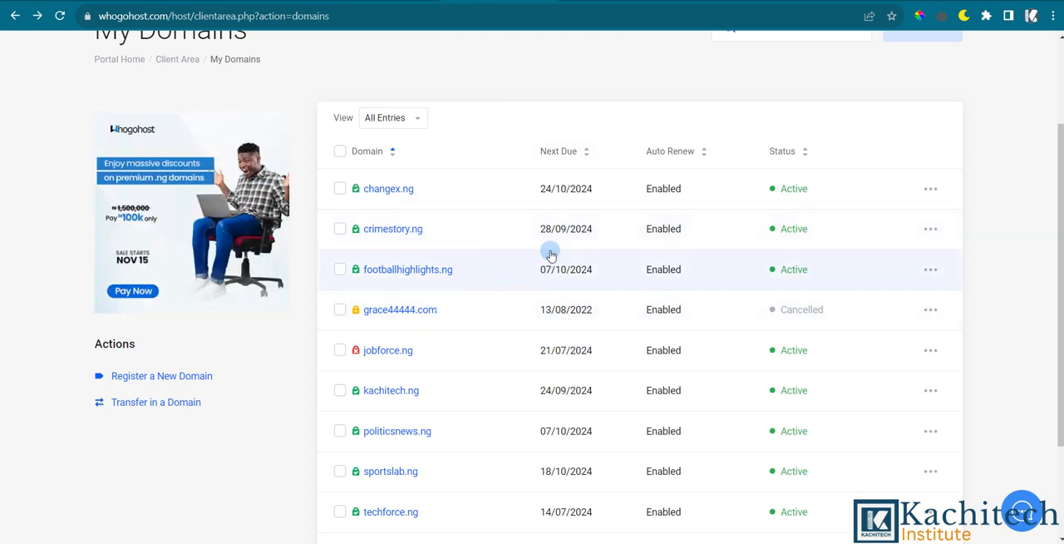
scroll(532, 241, "up", 2)
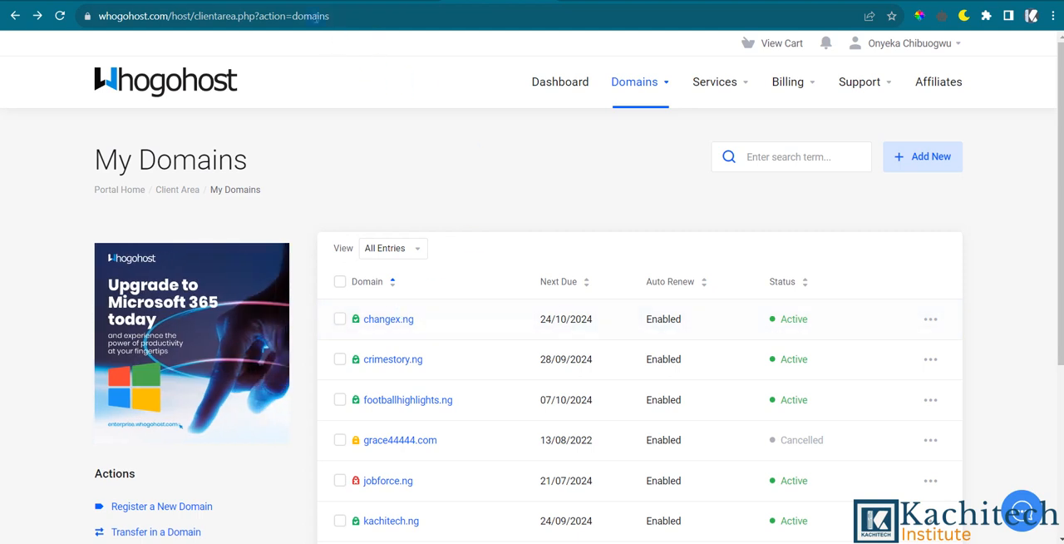
Switch to the cPanel hosting account and look over its Files and Billing & Support tools.
left_click(268, 1)
scroll(499, 364, "down", 1)
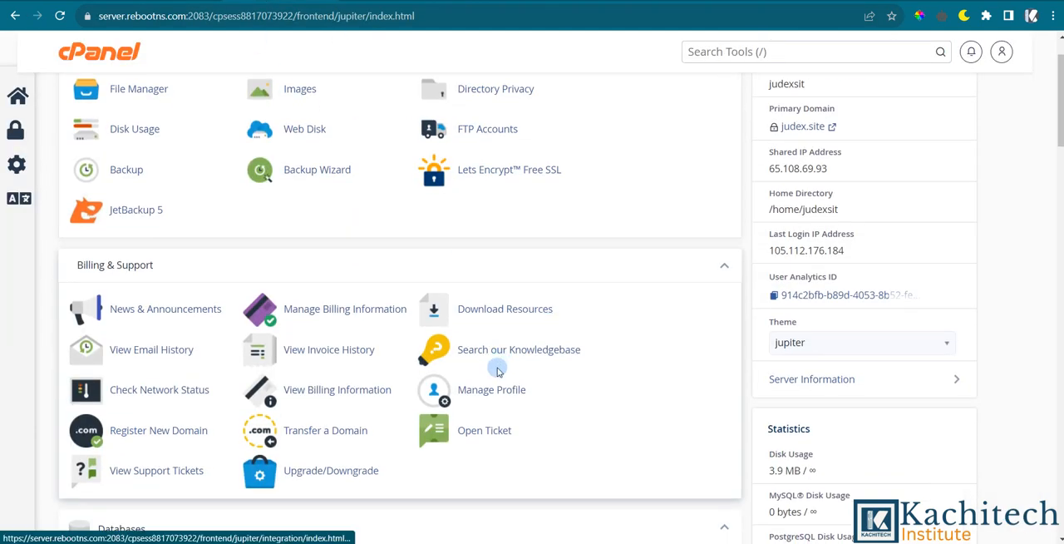
scroll(497, 368, "up", 1)
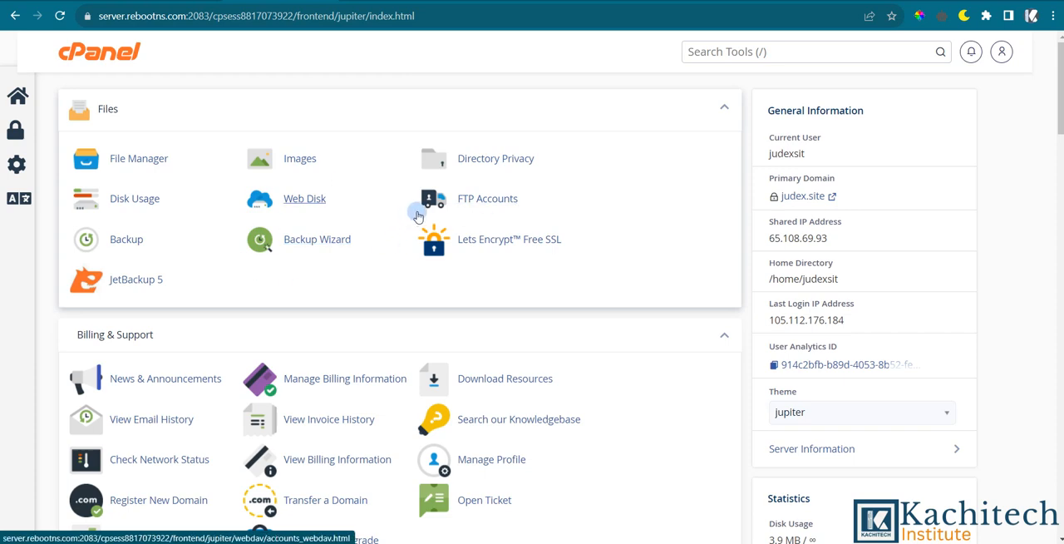
Return to the Whogohost My Domains page and look through all the domains listed.
left_click(434, 1)
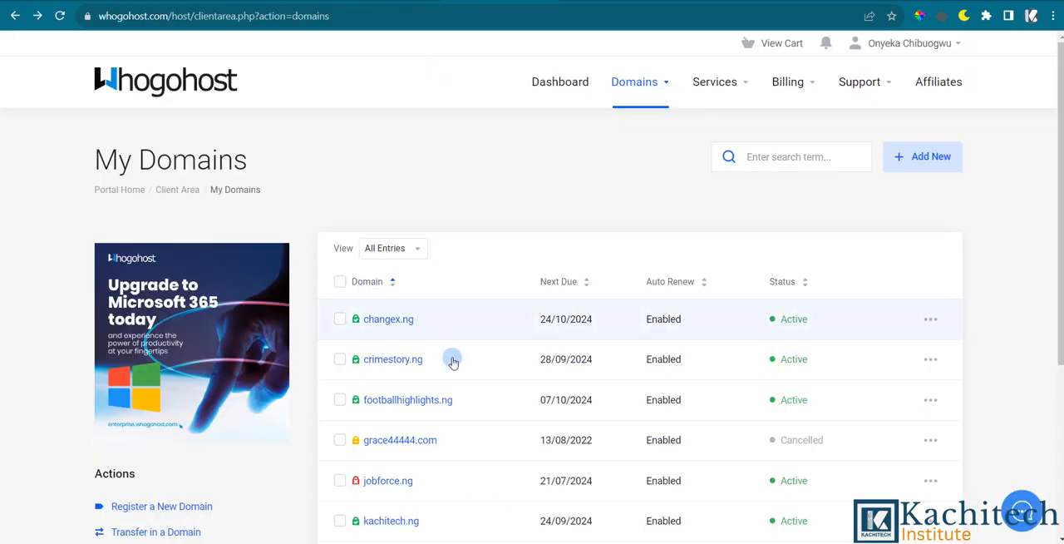
scroll(455, 361, "down", 2)
scroll(457, 368, "down", 2)
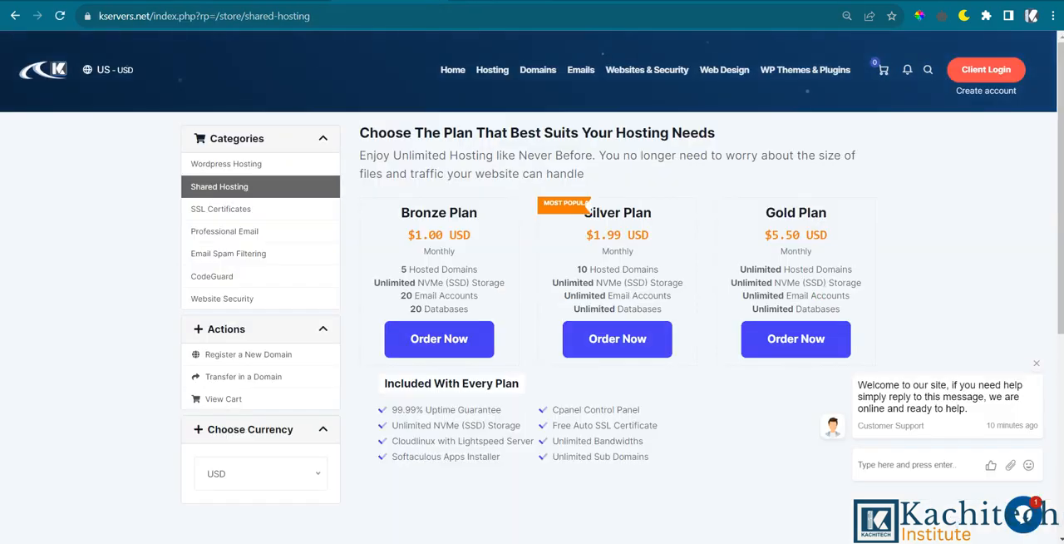
left_click(487, 1)
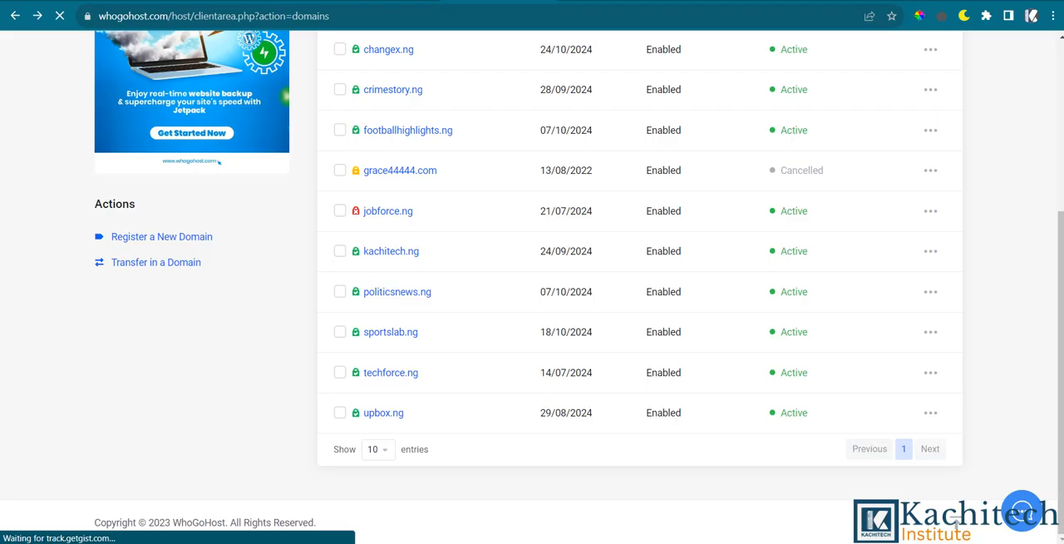
scroll(492, 213, "up", 2)
scroll(491, 216, "down", 2)
scroll(481, 242, "up", 2)
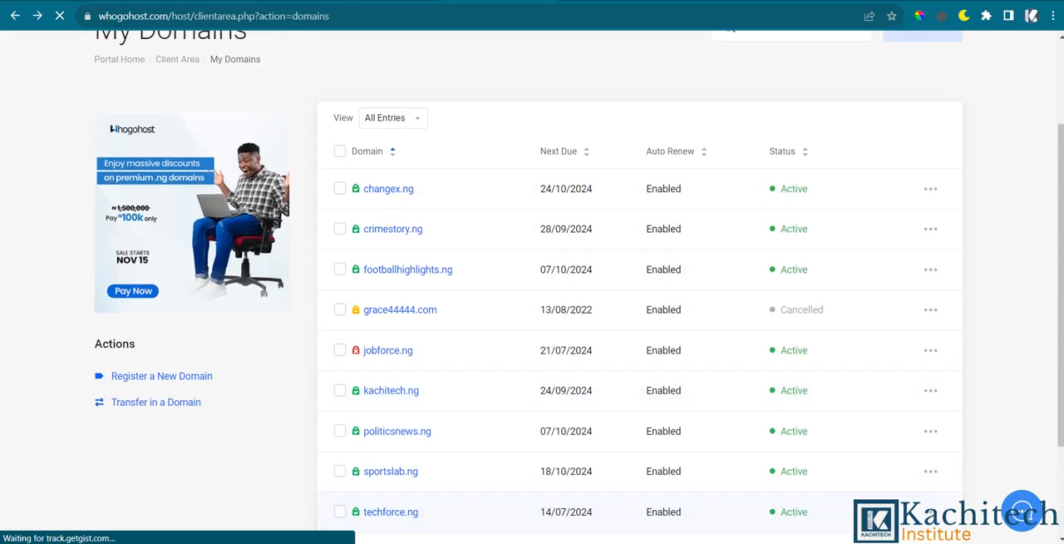
key("super+a")
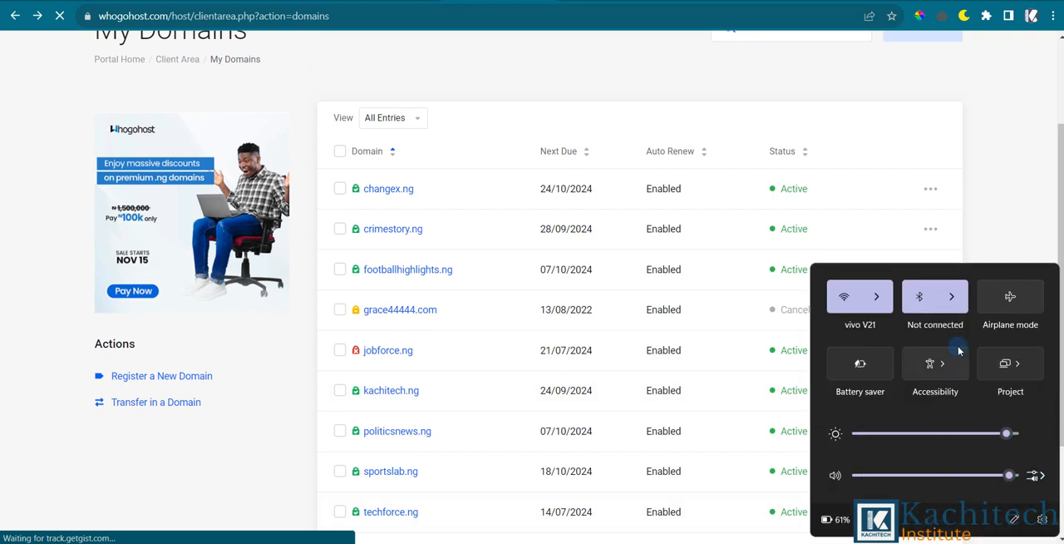
left_click(1010, 190)
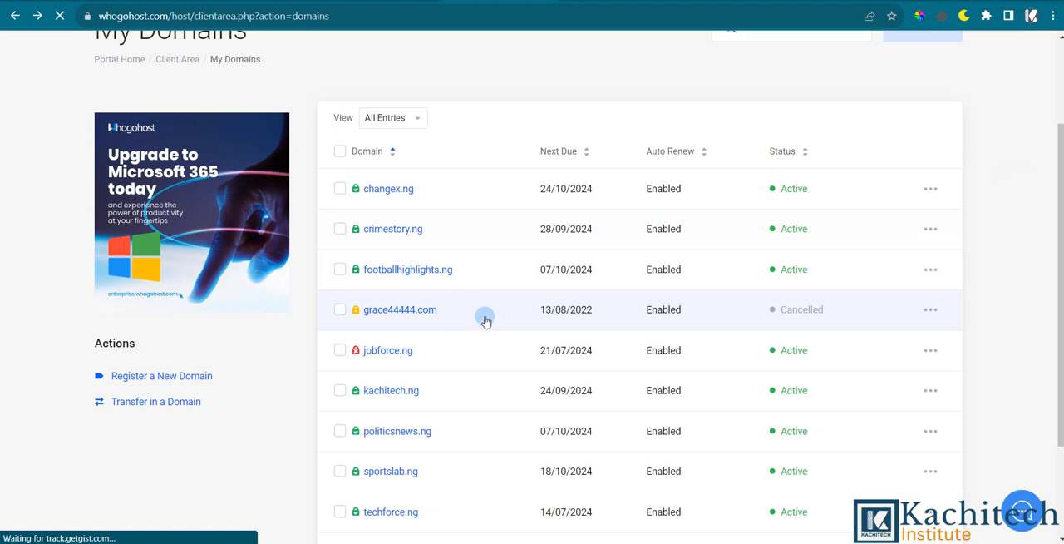
Open the management page of the sportslab.ng domain and look over its overview.
left_click(479, 471)
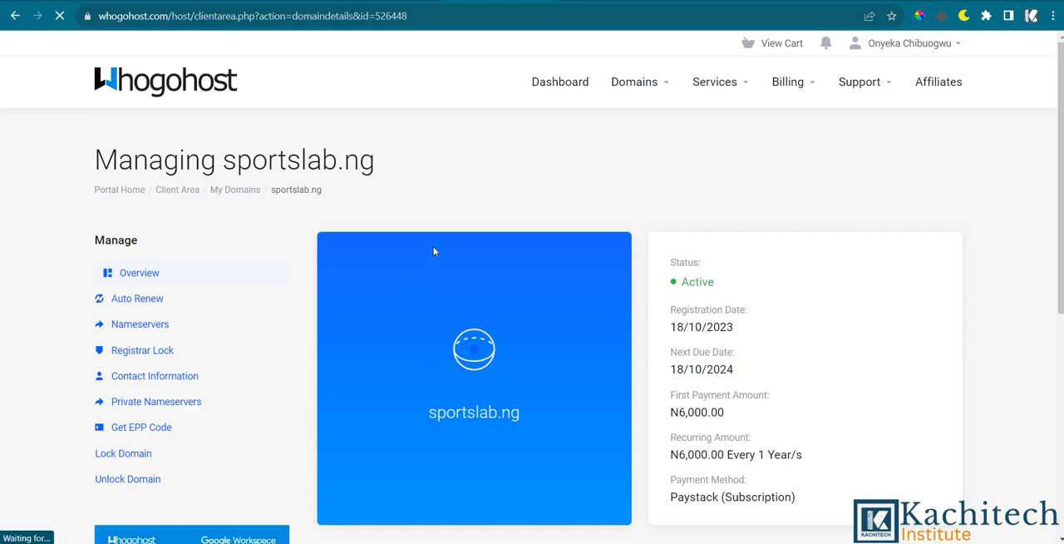
scroll(501, 189, "down", 3)
scroll(500, 187, "up", 3)
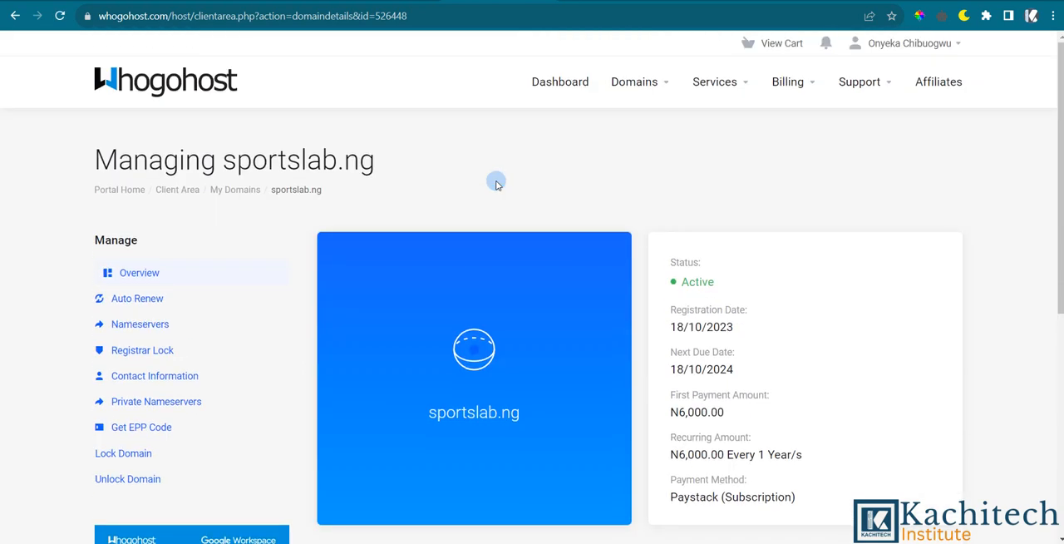
scroll(515, 225, "down", 1)
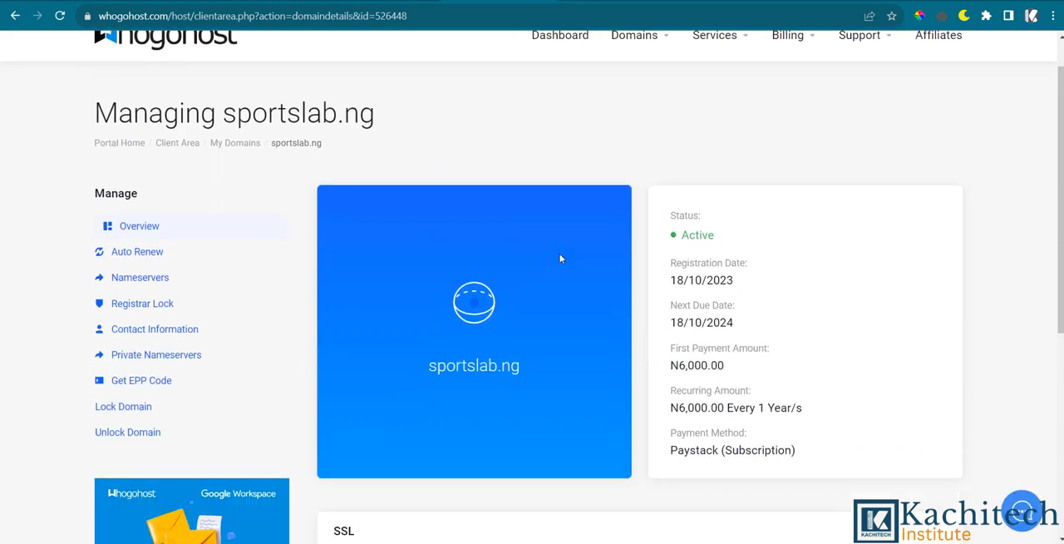
scroll(540, 240, "up", 1)
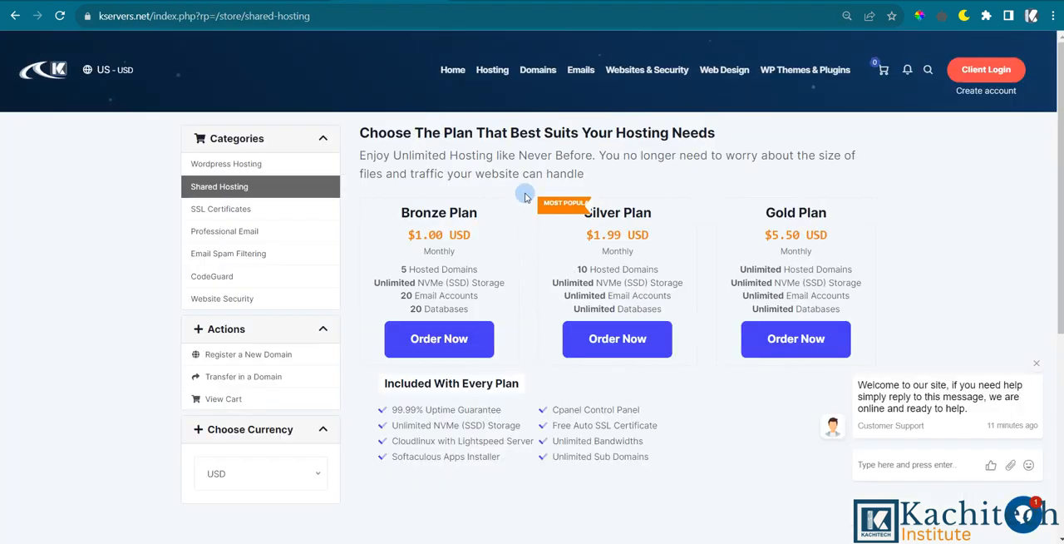
Open the Kservers domain transfer form and inspect its Domain Name and Authorization Code fields.
mouse_move(549, 68)
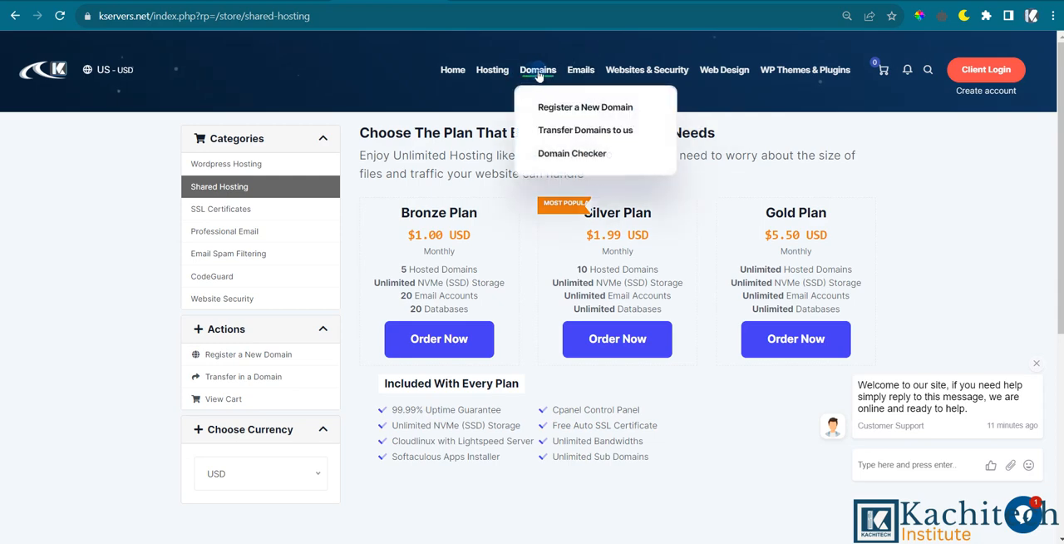
left_click(560, 133)
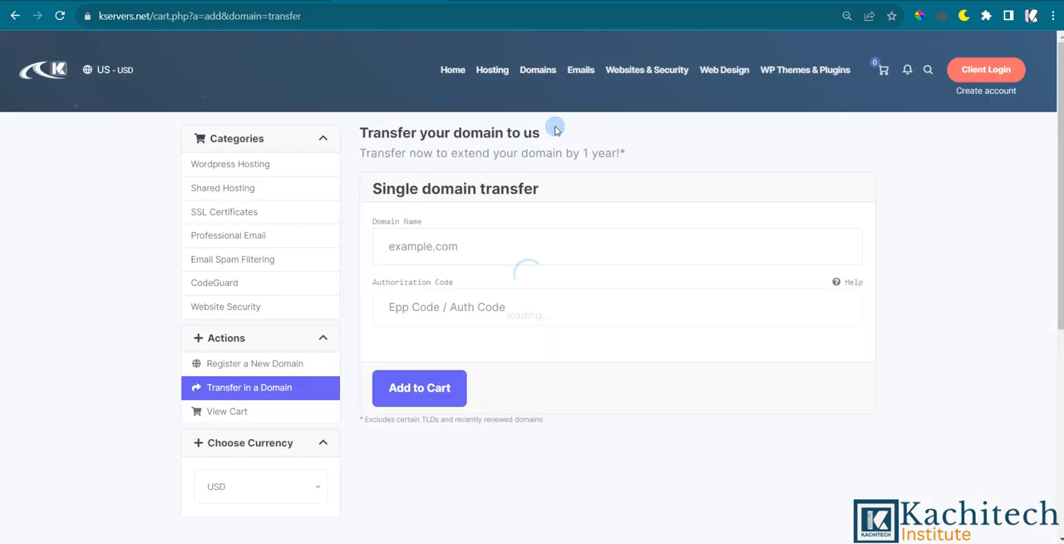
left_click(426, 246)
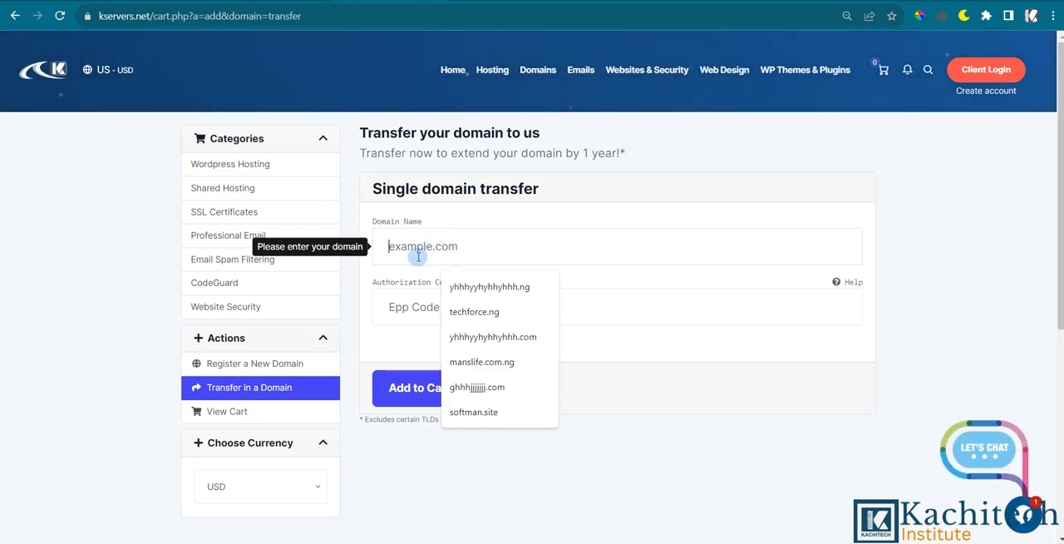
left_click(428, 307)
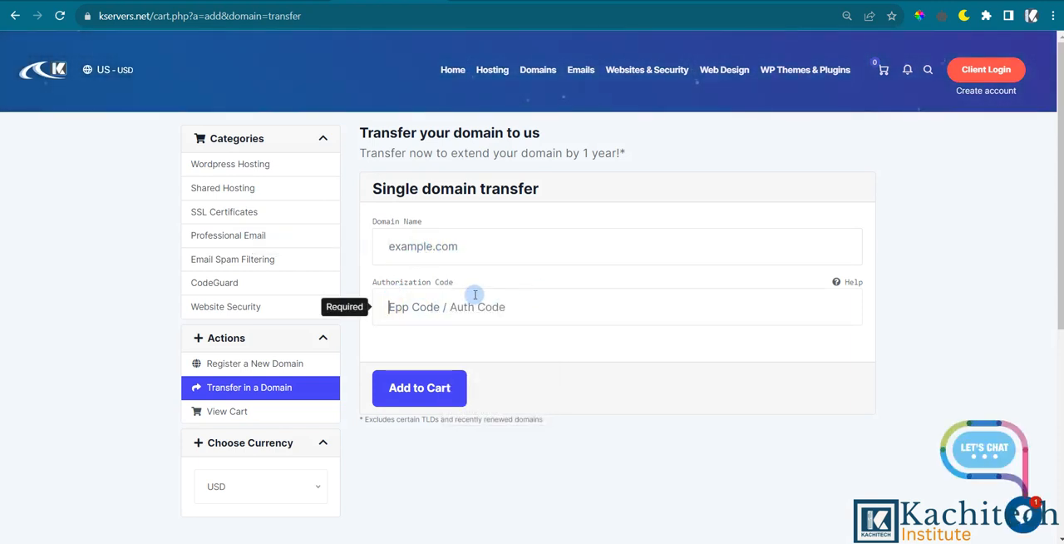
Return to the sportslab.ng management page in Whogohost and look over its domain management options.
left_click(490, 2)
scroll(248, 299, "down", 1)
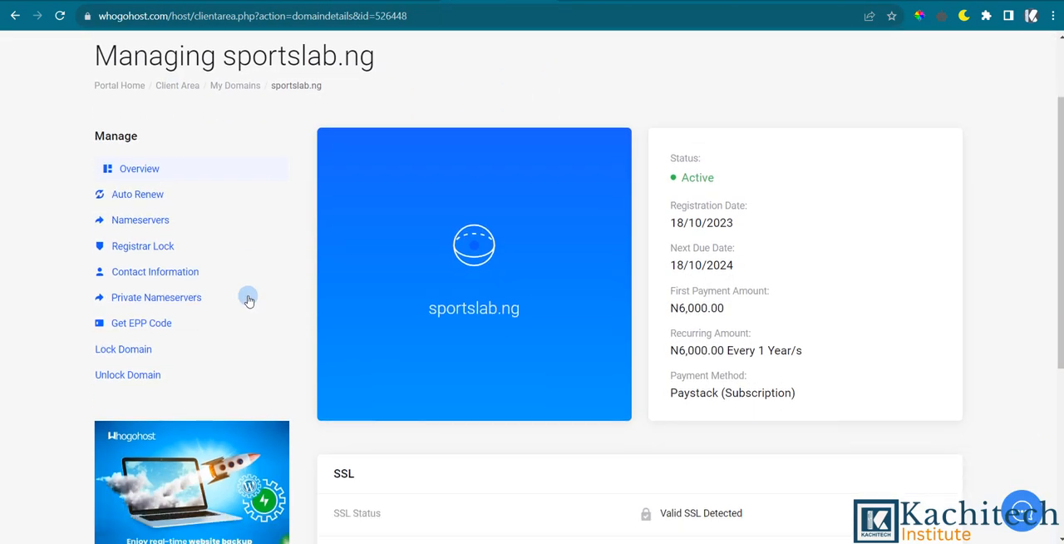
scroll(247, 300, "down", 1)
scroll(230, 237, "up", 2)
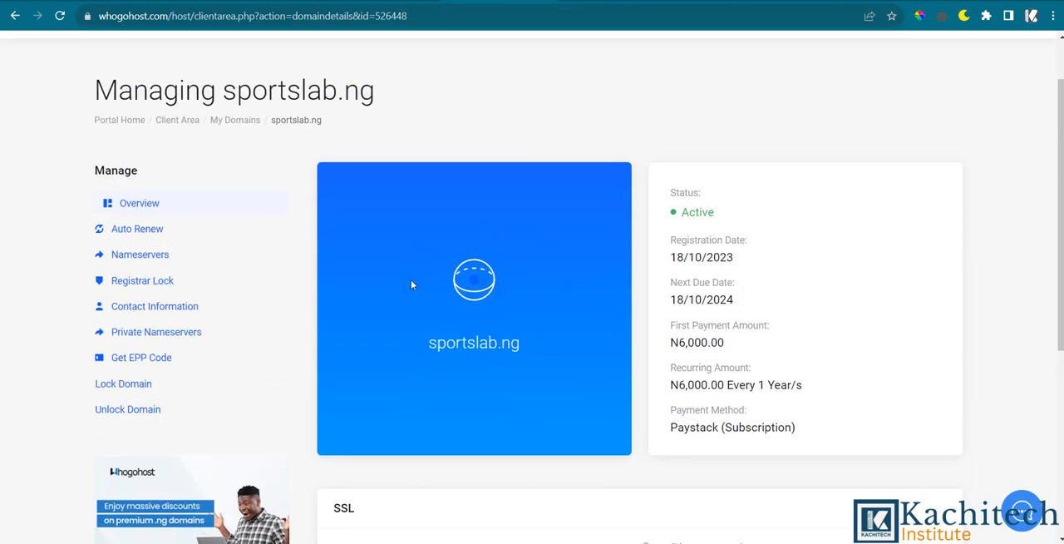
Open the nameserver settings for sportslab.ng and highlight the Nameserver 1 entry among the custom nameservers.
left_click(202, 224)
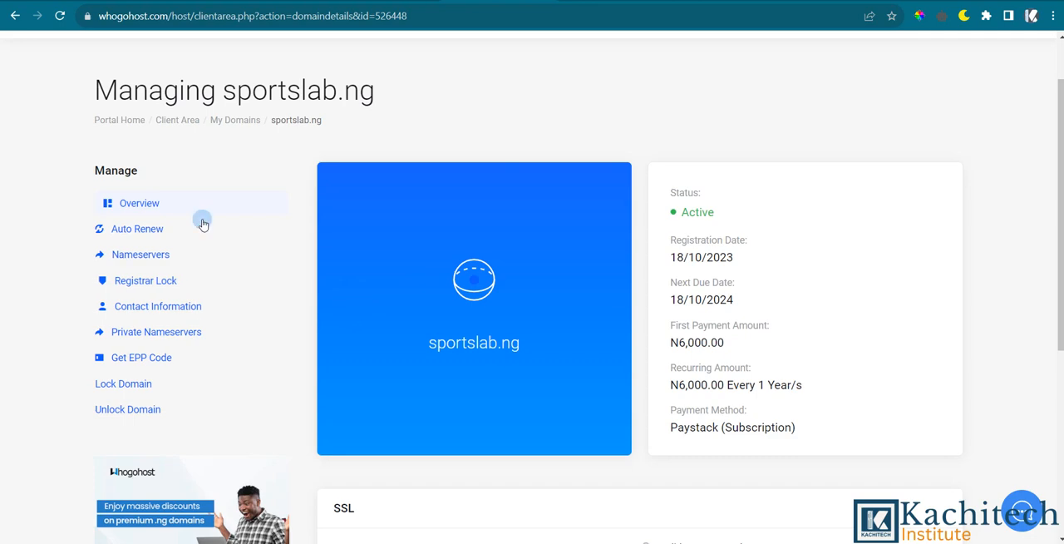
left_click(138, 259)
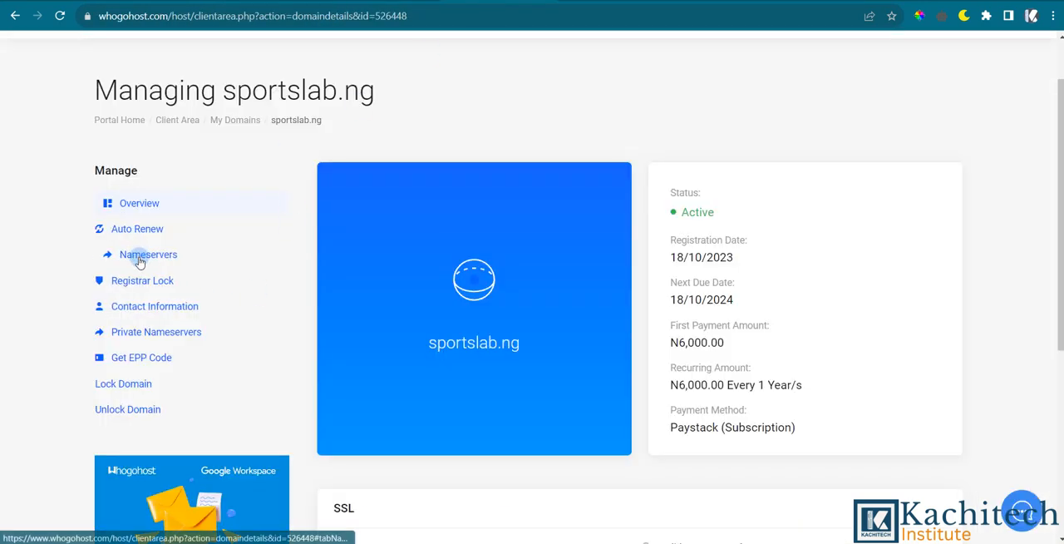
left_click(140, 261)
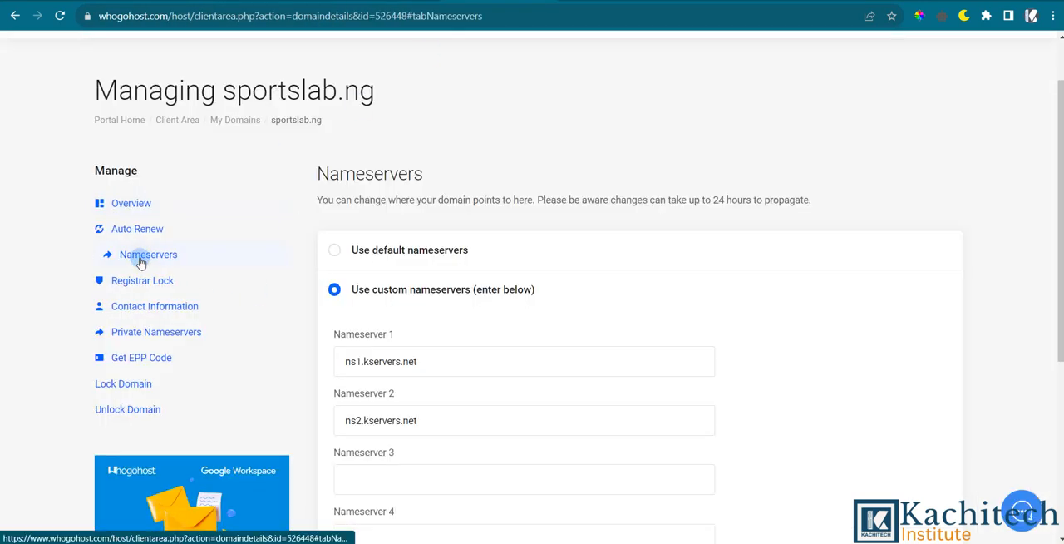
scroll(408, 299, "down", 2)
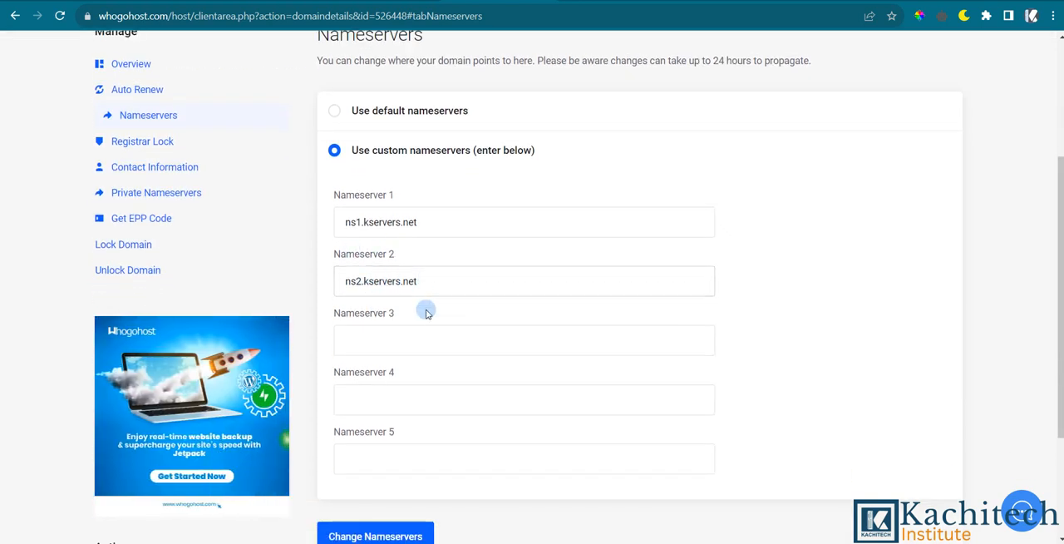
triple_click(441, 220)
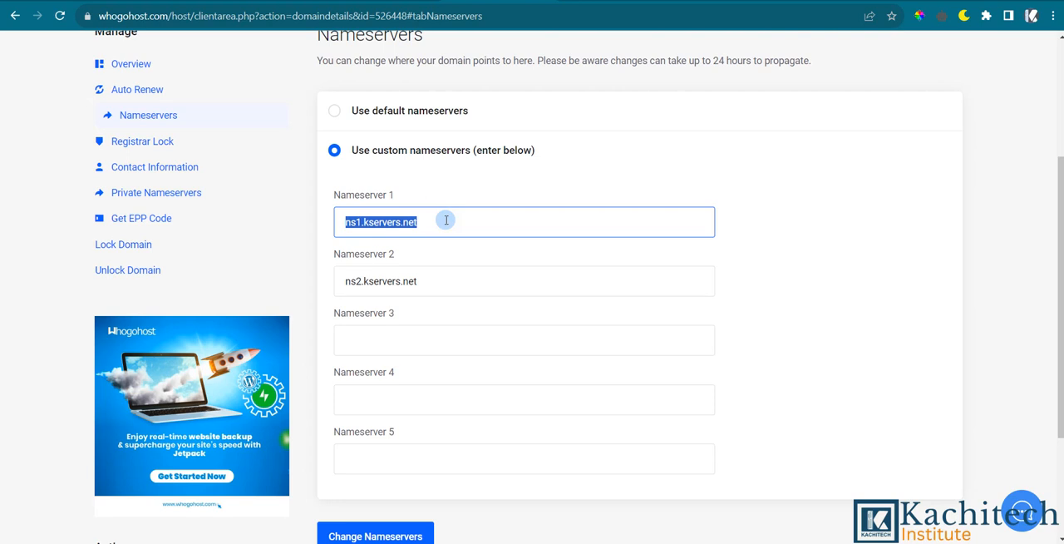
Switch sportslab.ng to the default nameservers and submit the nameserver change.
left_click(336, 112)
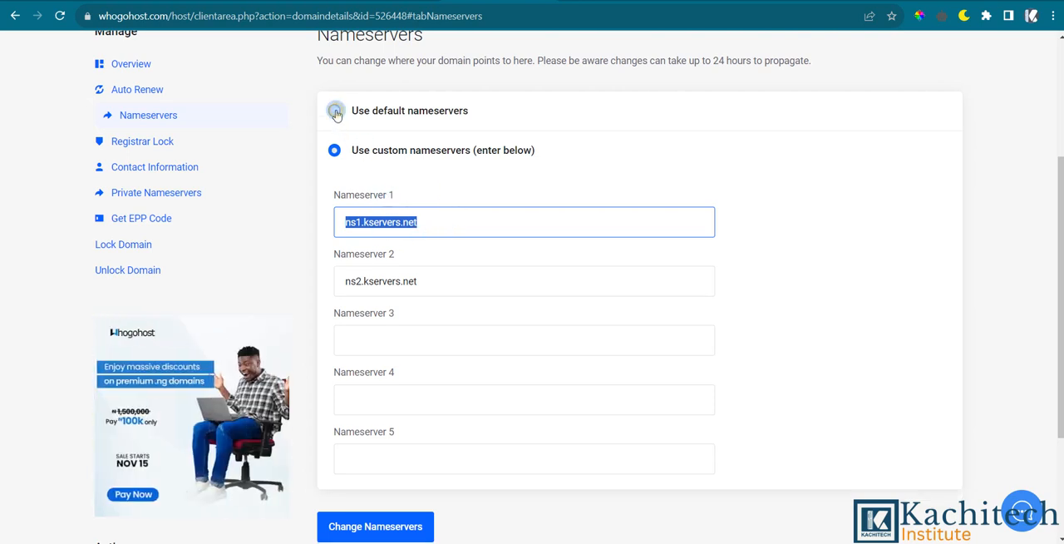
left_click(373, 208)
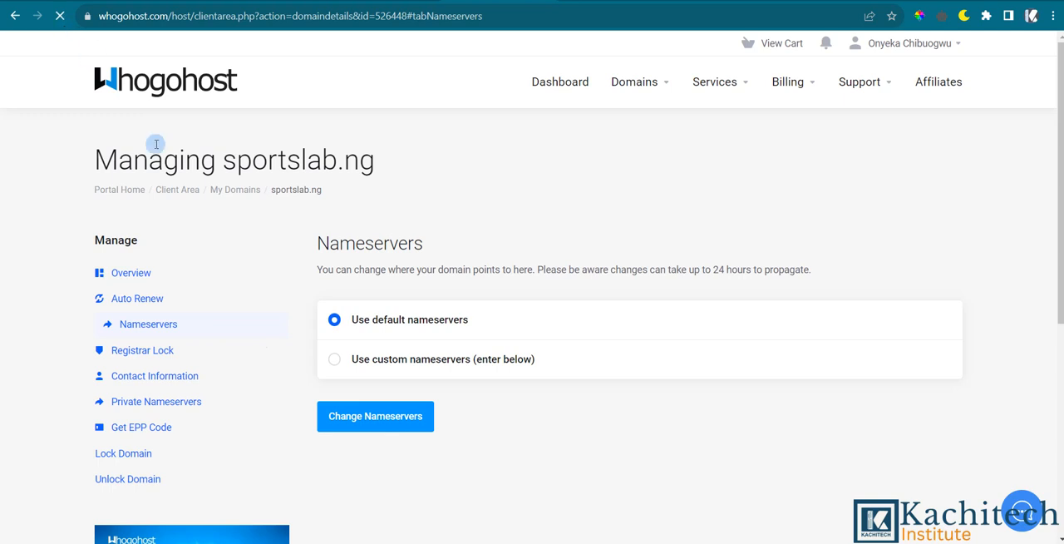
left_click(347, 417)
key("super+a")
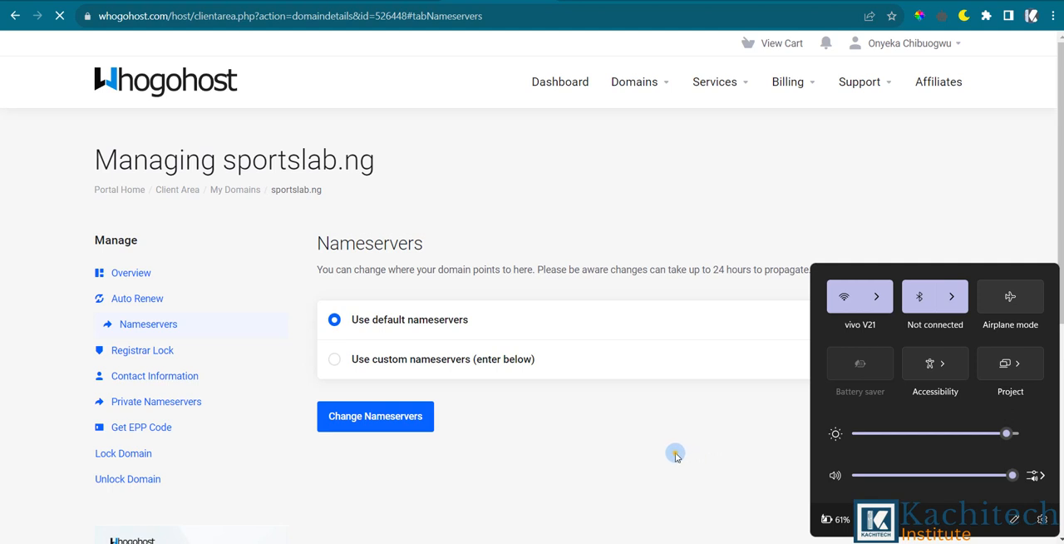
left_click(669, 456)
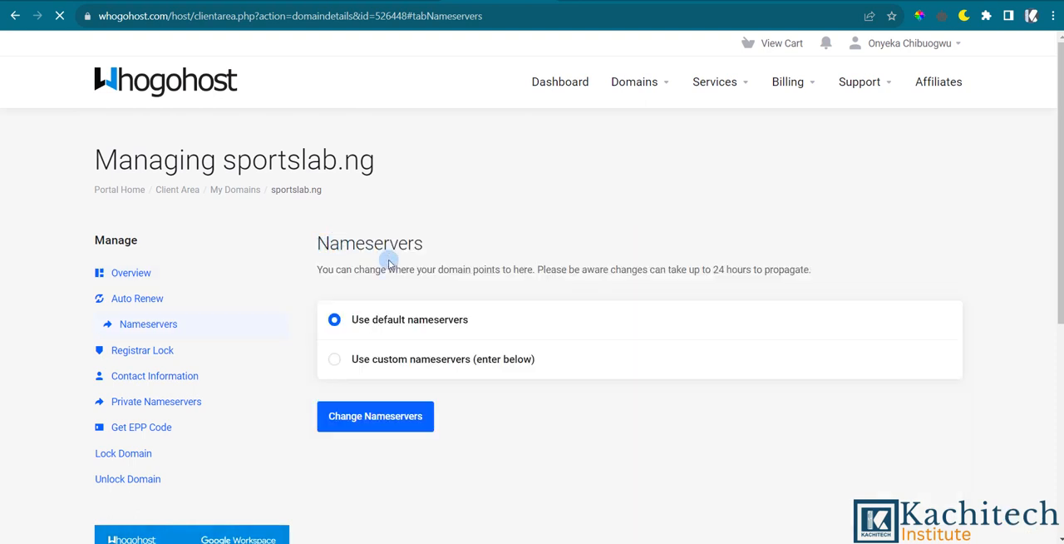
scroll(395, 282, "down", 1)
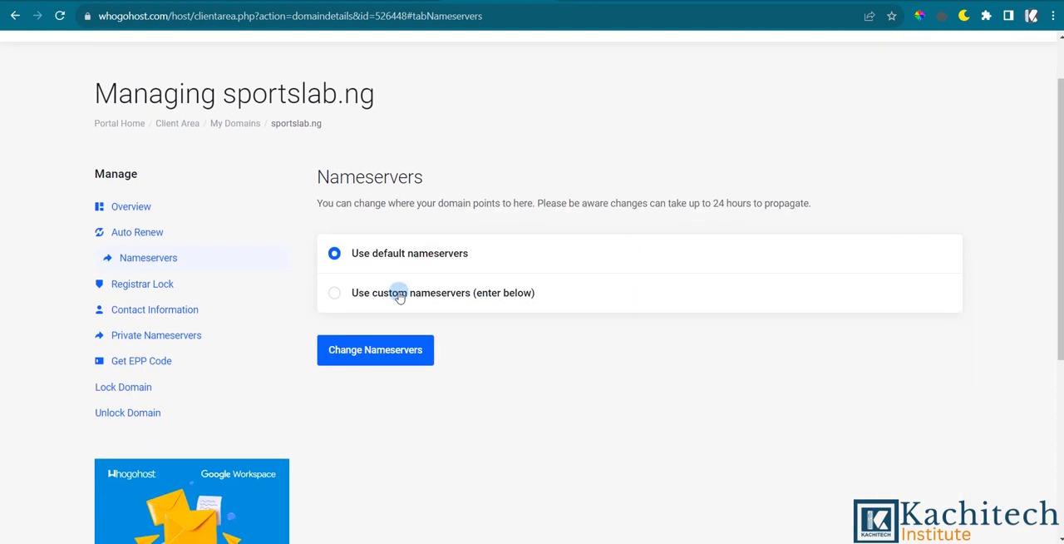
left_click(352, 349)
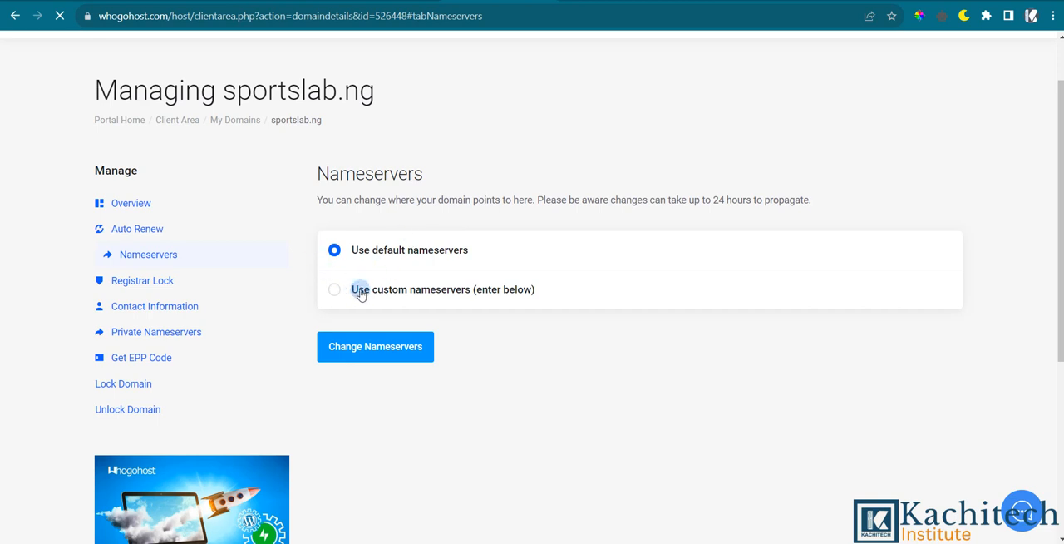
left_click(335, 291)
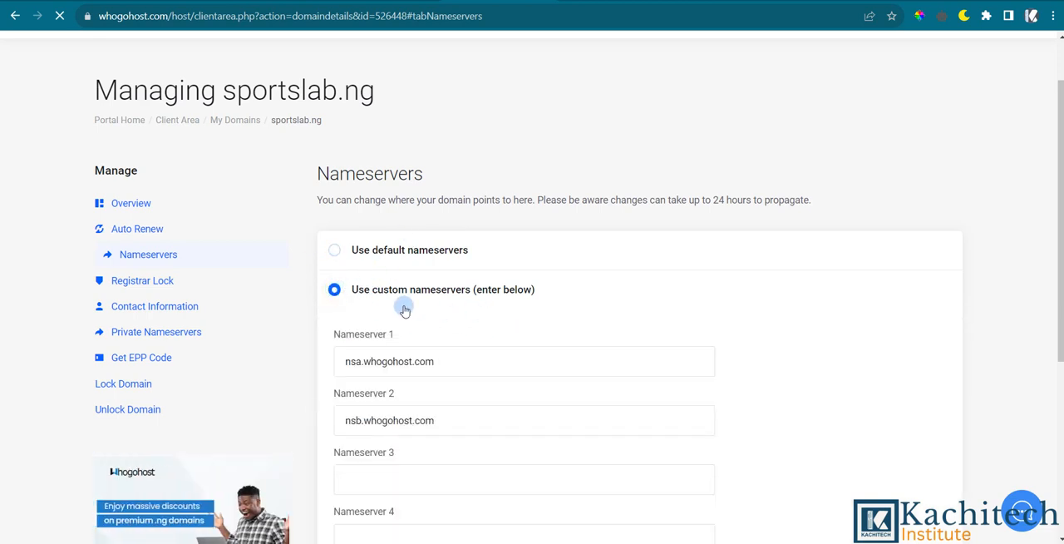
scroll(416, 287, "down", 3)
left_click(375, 234)
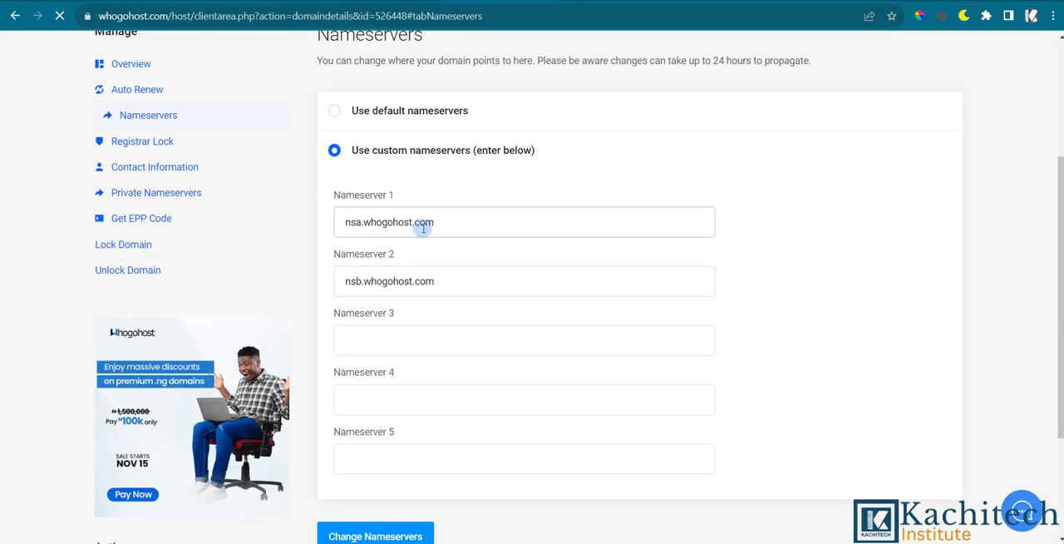
triple_click(449, 222)
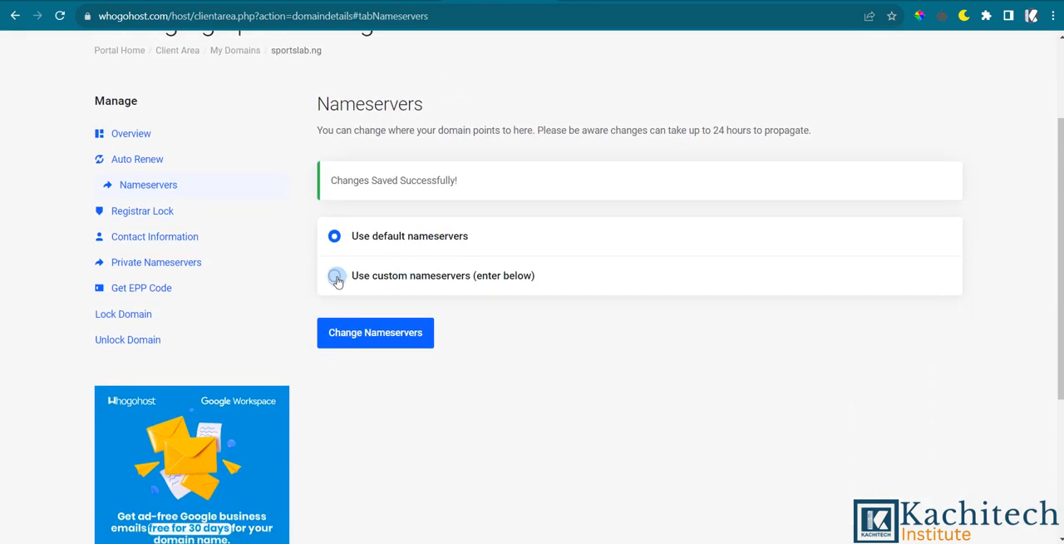
Select custom nameservers for sportslab.ng and change the prefixes of Nameserver 1 and Nameserver 2 to ns1 and ns2.
left_click(334, 276)
scroll(449, 179, "down", 2)
left_click(443, 134)
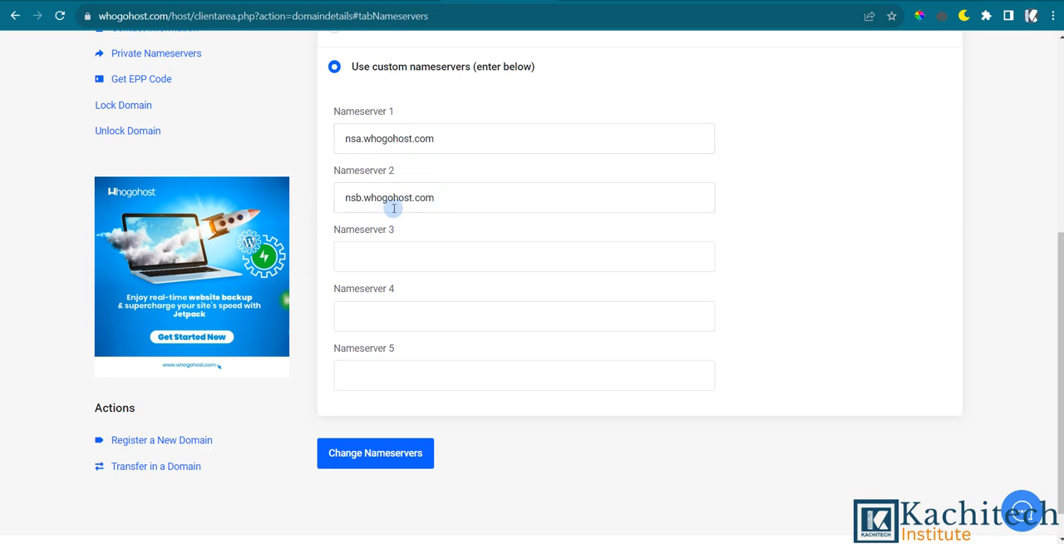
left_click(360, 138)
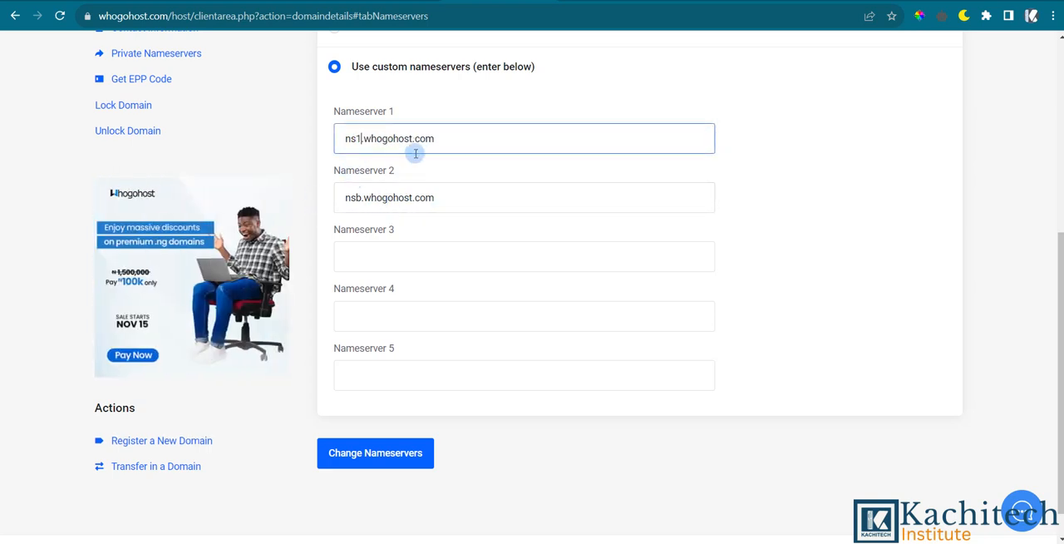
left_click(360, 198)
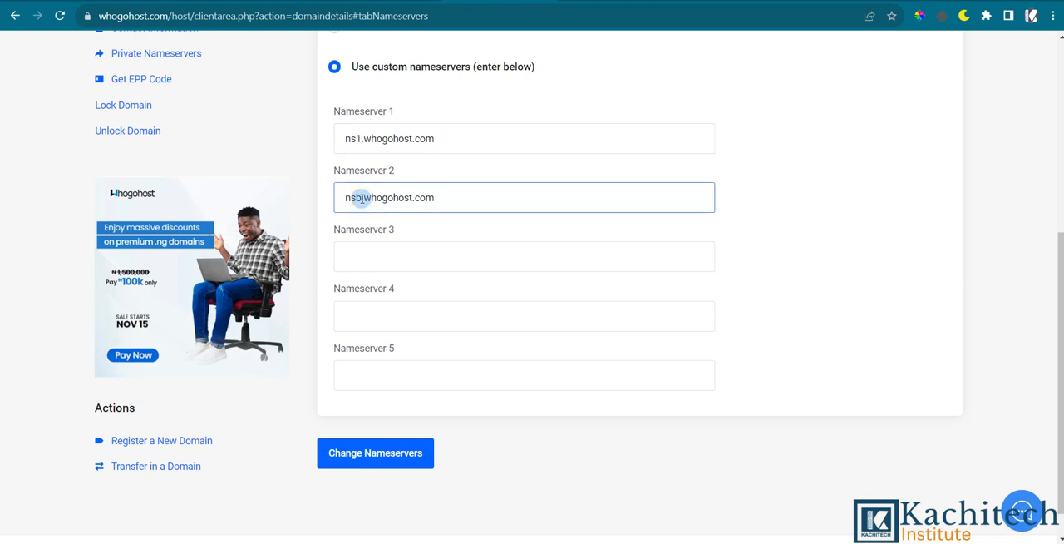
key("BackSpace")
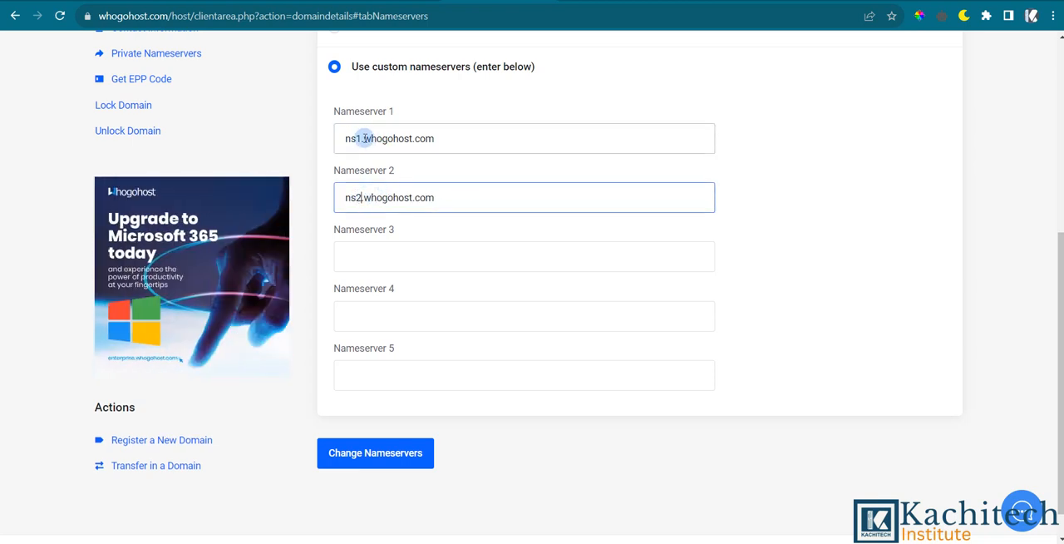
Replace the host part of Nameserver 1 so the entry reads ns1.kservers.net.
left_click_drag(364, 138, 453, 139)
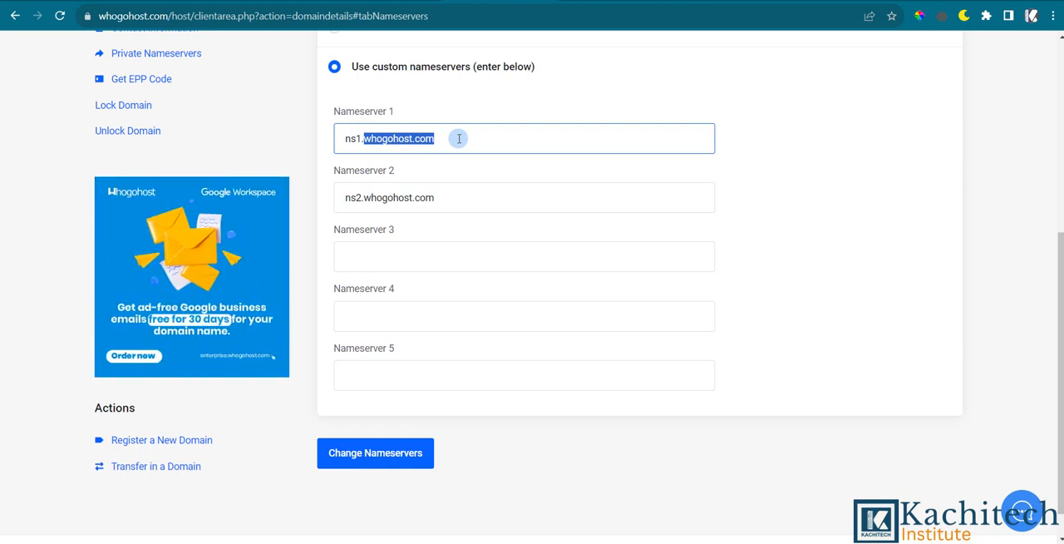
type("kservers.net")
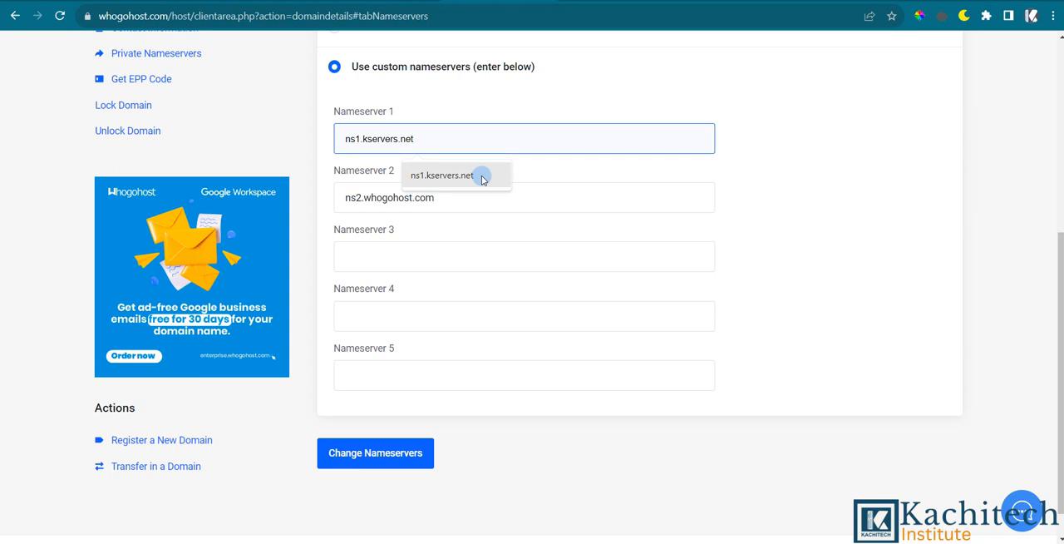
left_click(482, 175)
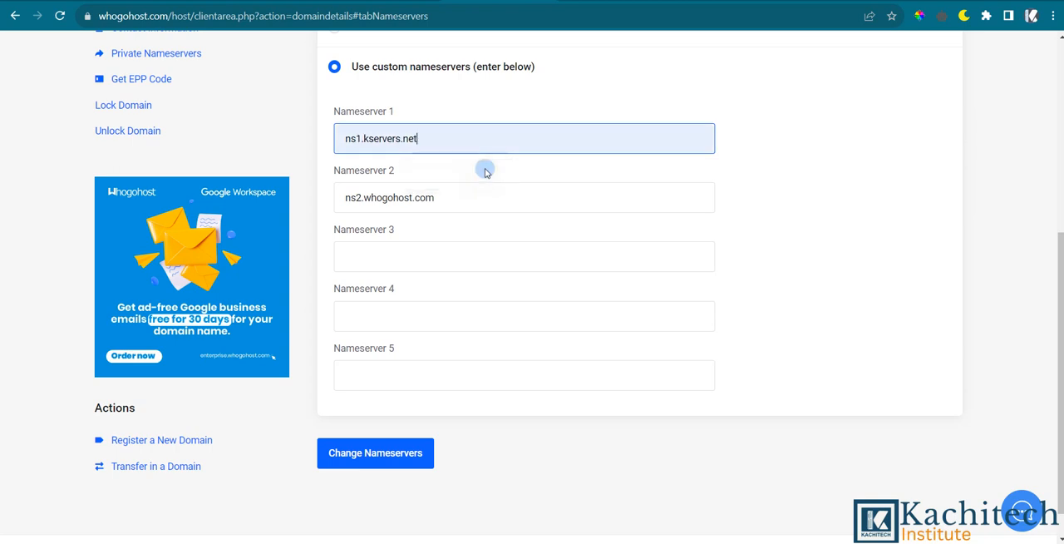
Open the shared hosting page on the Kservers site and return to the sportslab.ng nameserver settings in Whogohost.
left_click(327, 105)
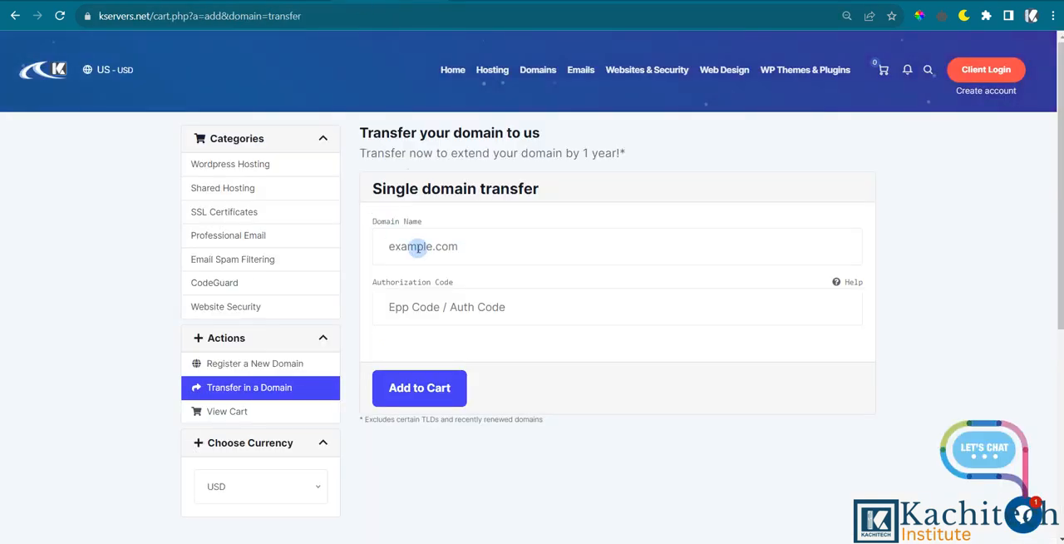
mouse_move(491, 79)
left_click(503, 110)
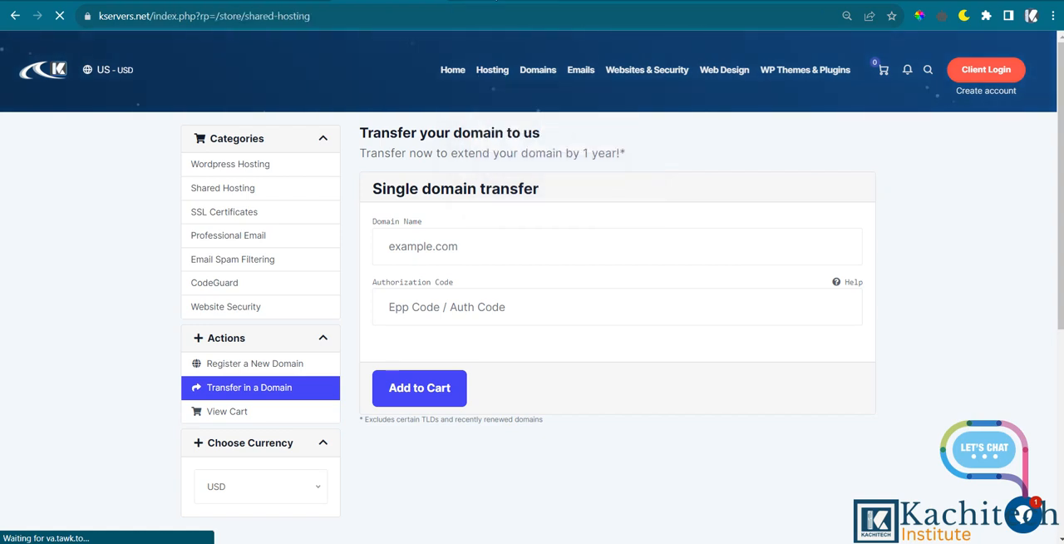
left_click(482, 1)
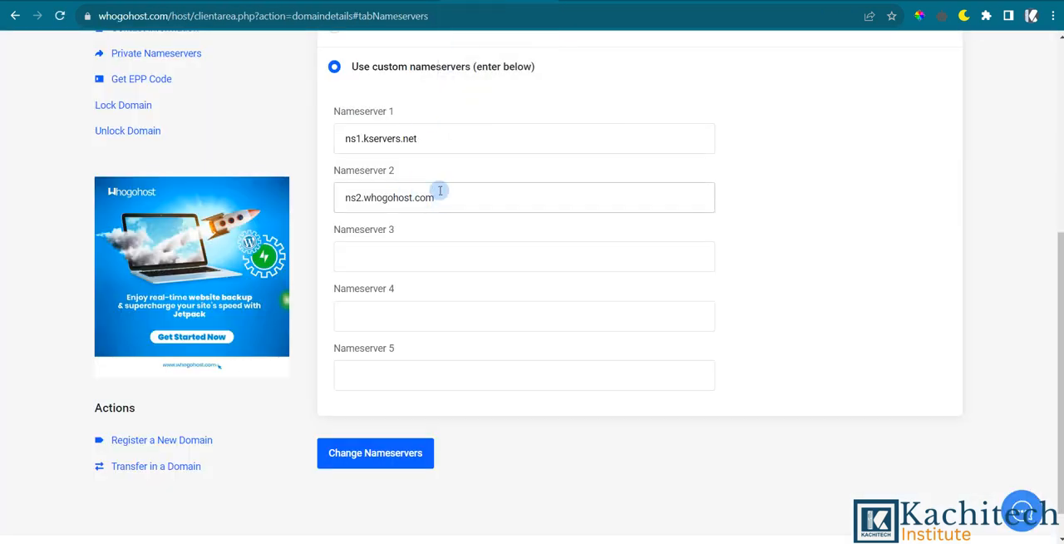
Replace the host part of Nameserver 2 so the entry reads ns2.kservers.net.
left_click(360, 197)
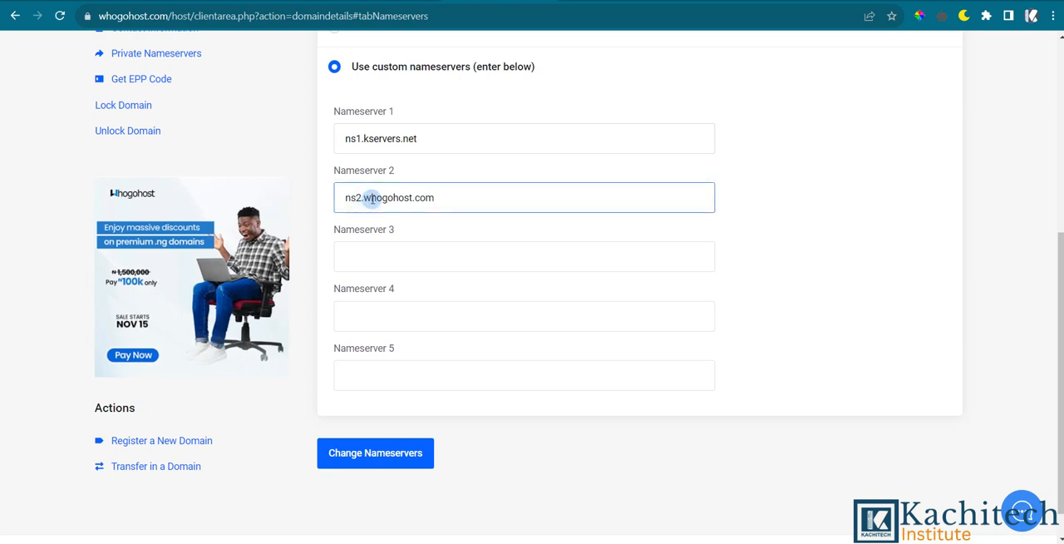
left_click_drag(364, 198, 464, 198)
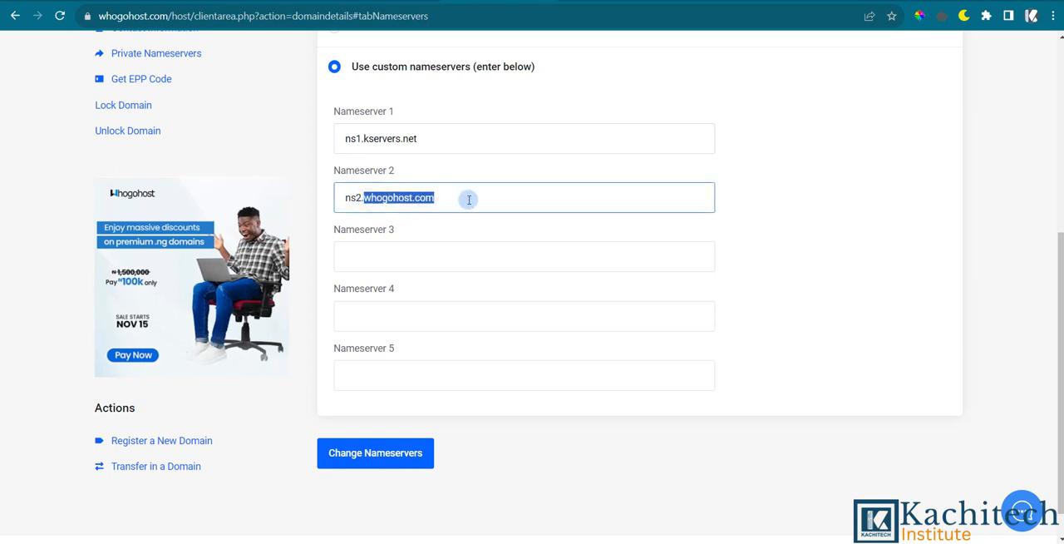
type("kservers.net")
left_click(465, 234)
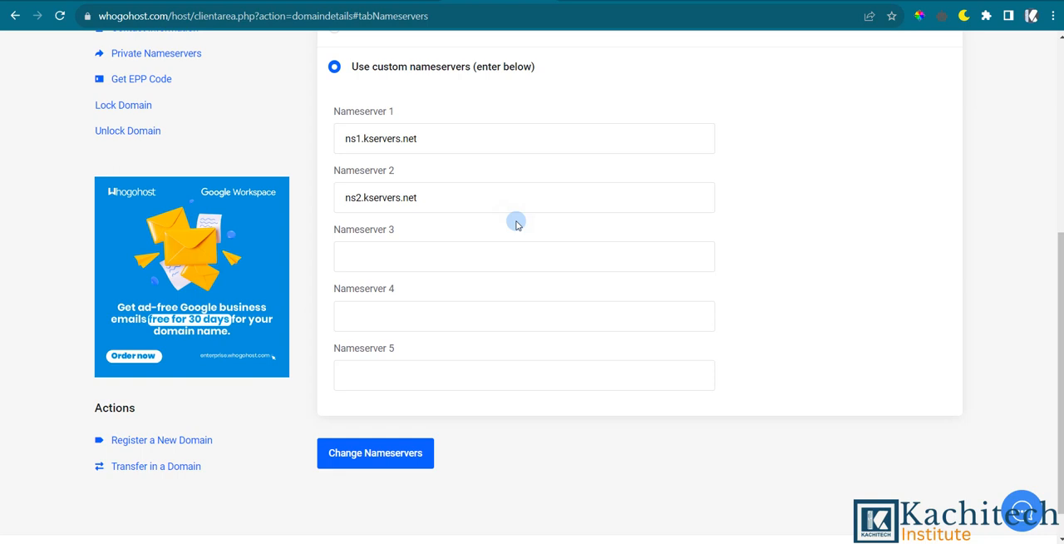
Point out the optional Nameserver 3, Nameserver 4 and Nameserver 5 fields without entering anything.
left_click(434, 253)
left_click(428, 313)
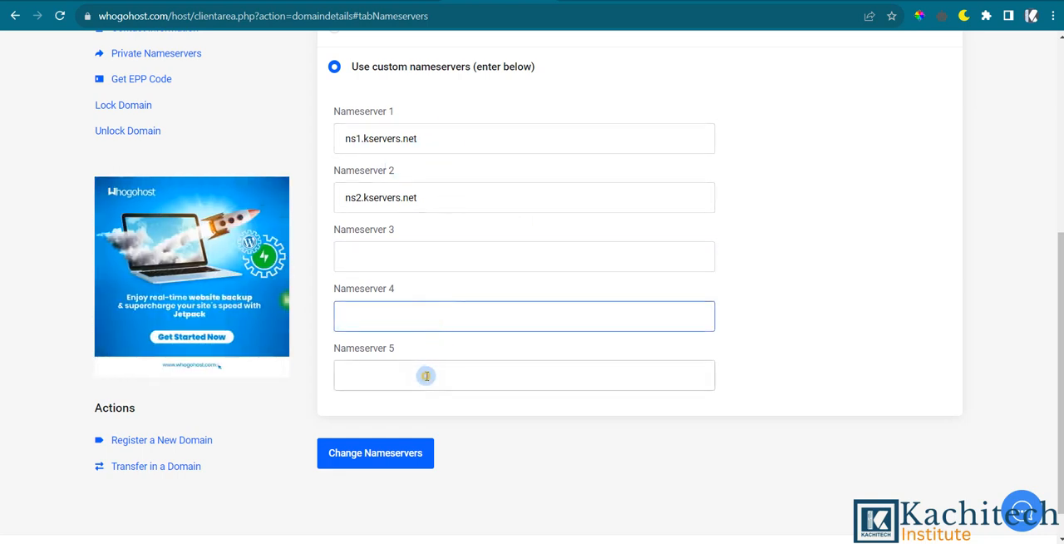
left_click(426, 376)
left_click(416, 265)
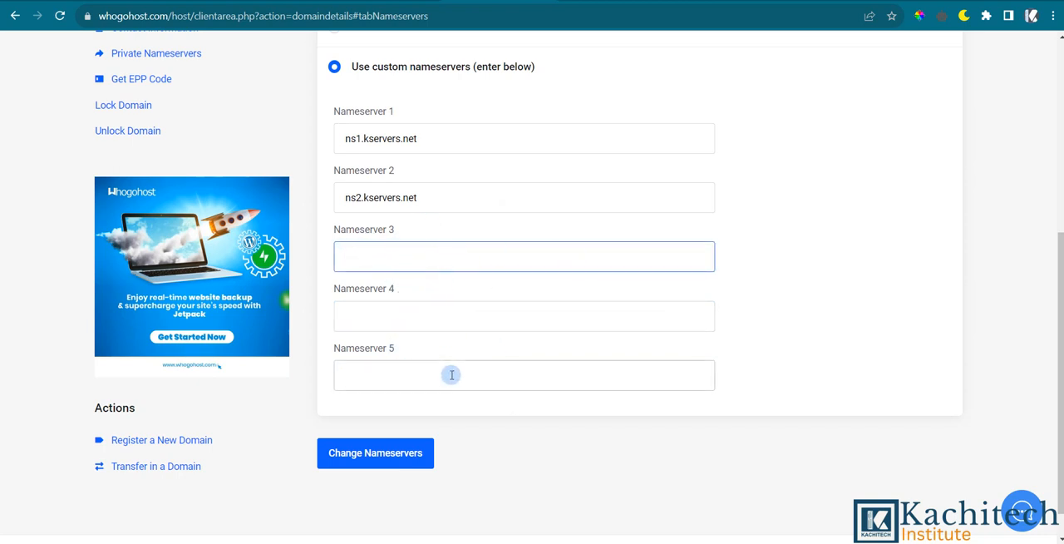
Review the sportslab.ng nameserver page, from the domain heading to the custom nameserver entries.
scroll(452, 375, "up", 4)
scroll(537, 311, "down", 2)
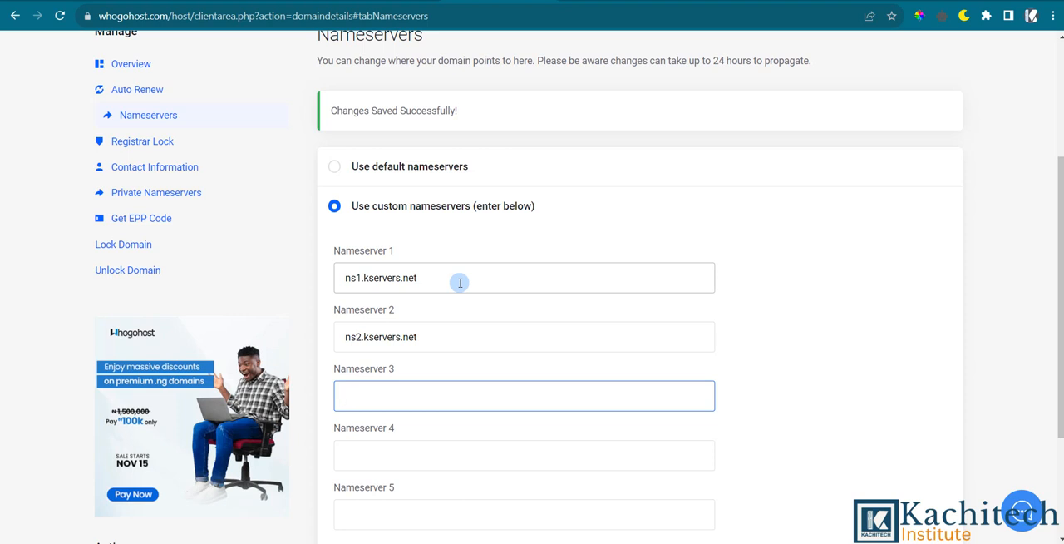
scroll(434, 257, "up", 2)
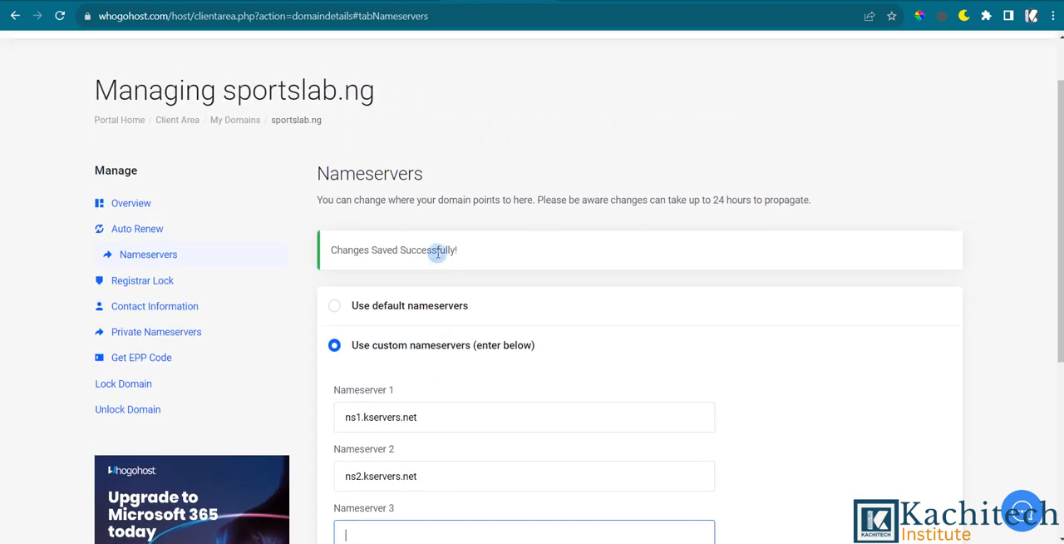
scroll(436, 255, "down", 2)
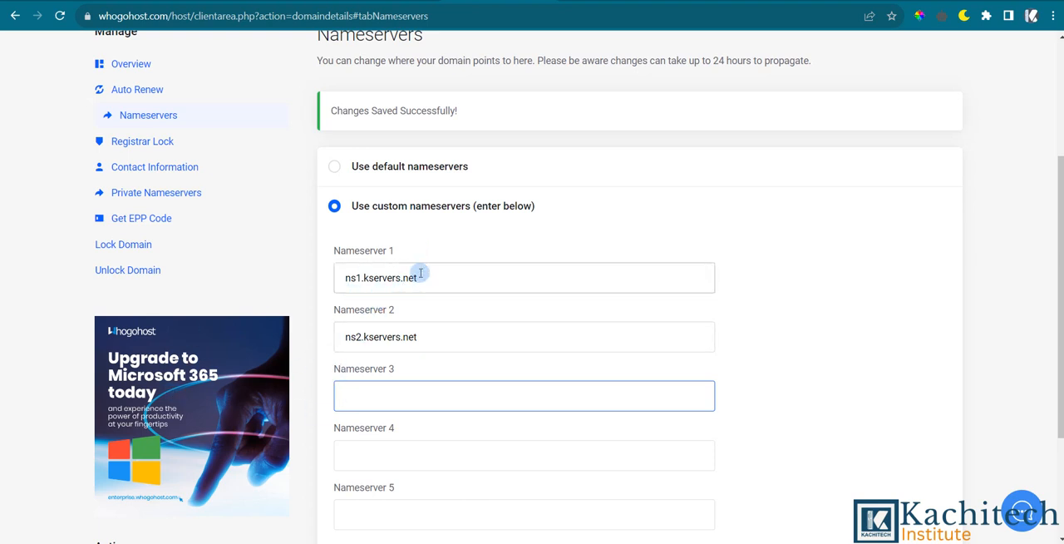
scroll(483, 208, "up", 3)
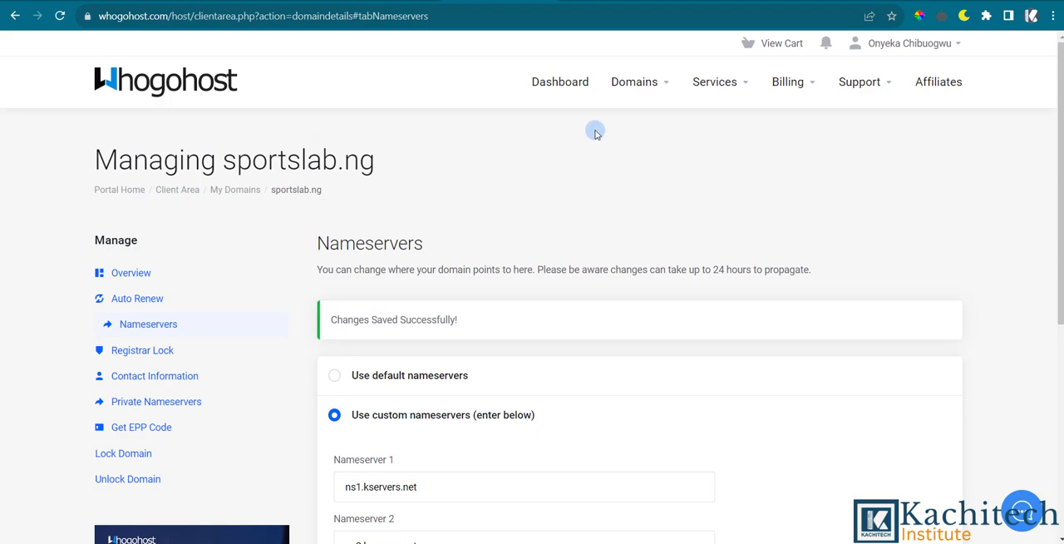
scroll(607, 166, "down", 1)
scroll(499, 261, "down", 2)
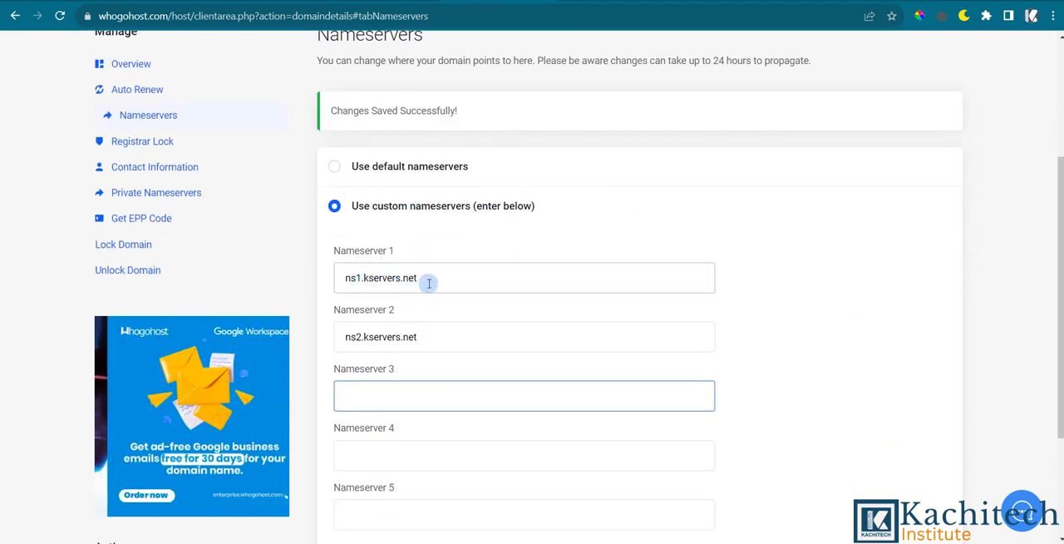
scroll(420, 283, "up", 2)
scroll(411, 283, "down", 3)
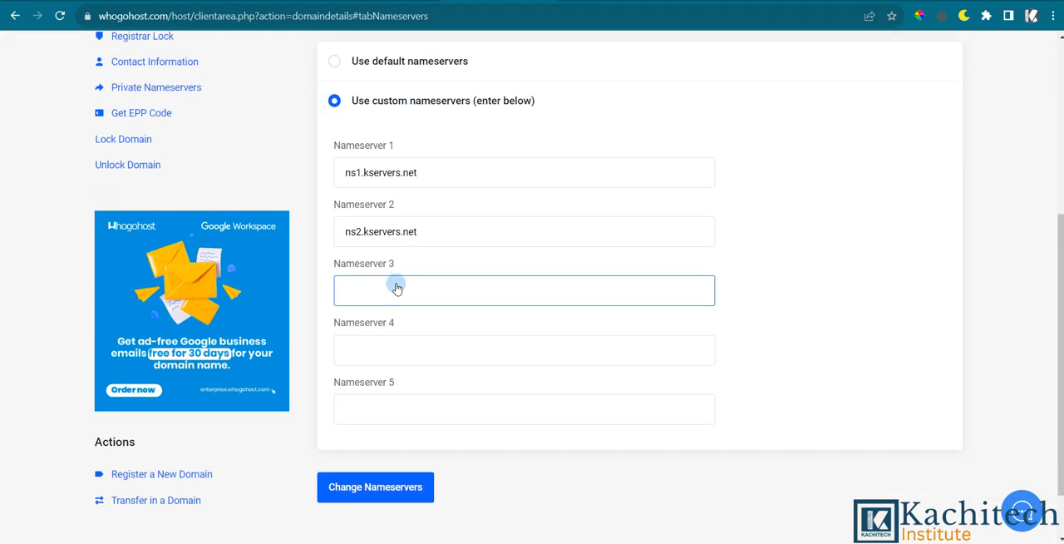
scroll(399, 283, "up", 3)
scroll(398, 284, "up", 1)
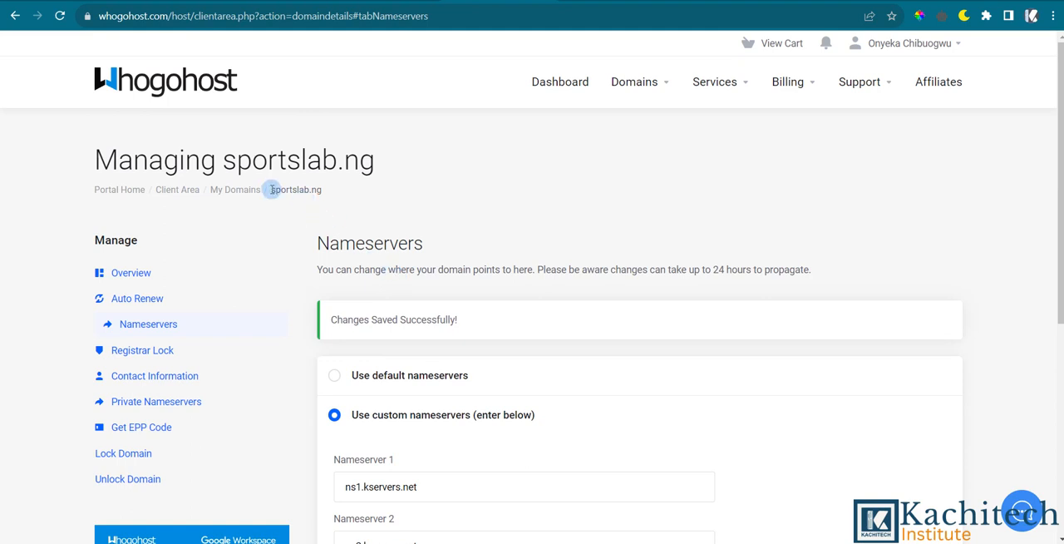
Copy the domain name sportslab.ng from the breadcrumb and submit the custom nameserver change.
scroll(409, 318, "down", 2)
left_click_drag(271, 119, 323, 129)
right_click(321, 125)
left_click(332, 138)
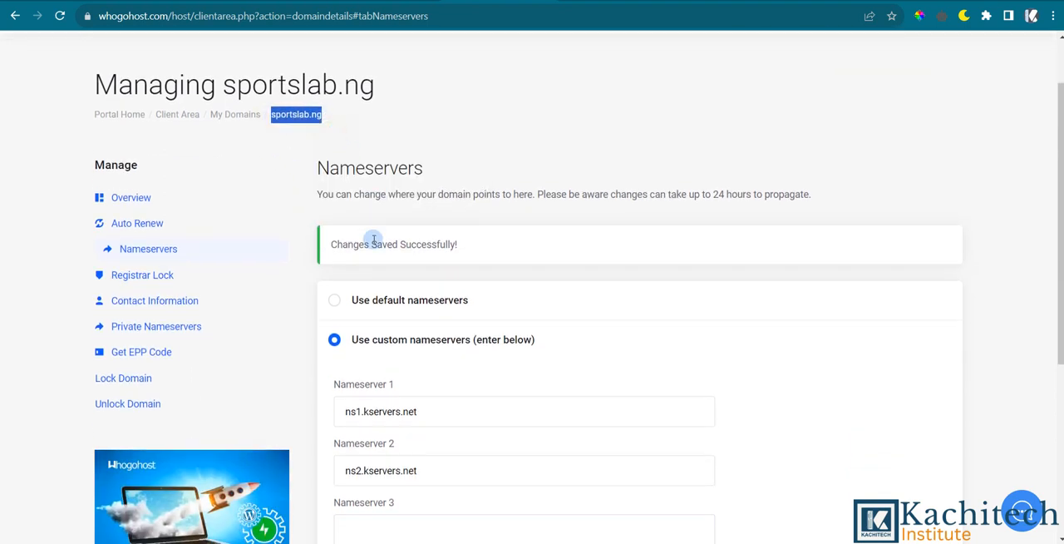
scroll(369, 240, "down", 4)
left_click(396, 421)
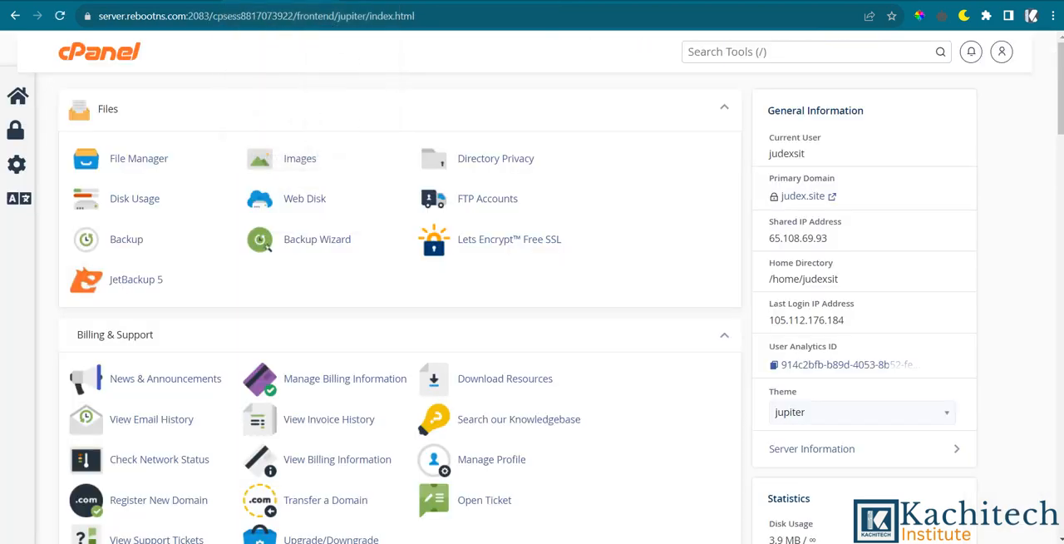
Switch to the cPanel dashboard and look over its tool sections, such as Files, Databases and Email.
scroll(404, 230, "down", 5)
scroll(429, 252, "up", 4)
scroll(429, 251, "down", 5)
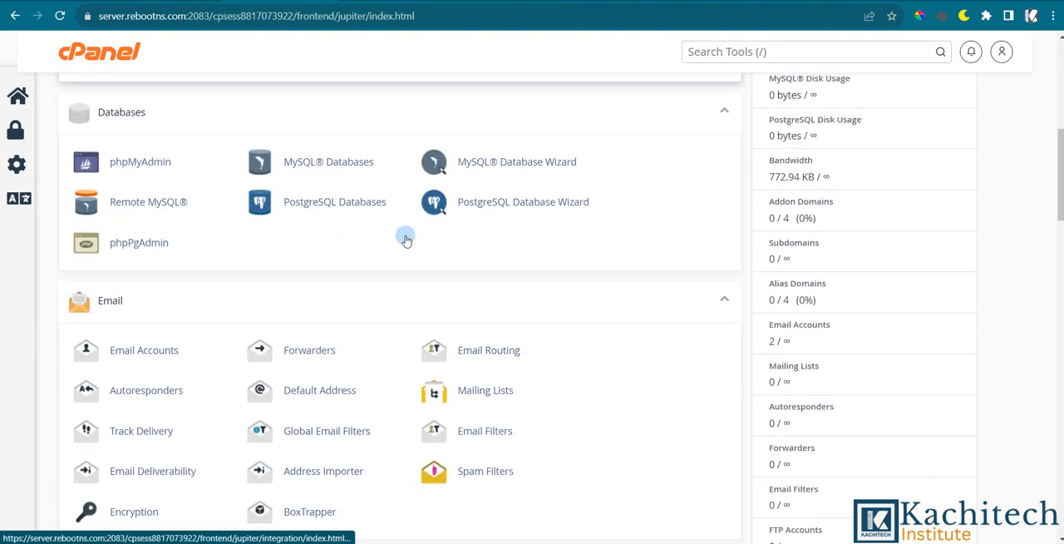
scroll(404, 231, "up", 6)
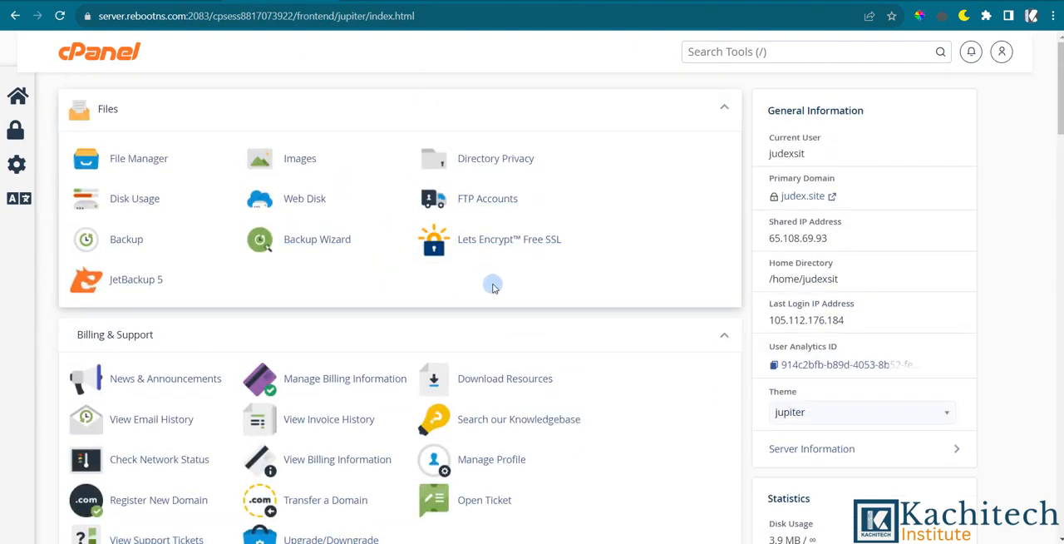
Check the submitted custom nameserver change on the Whogohost page for sportslab.ng, and return to the cPanel dashboard.
scroll(524, 243, "down", 2)
scroll(522, 242, "up", 2)
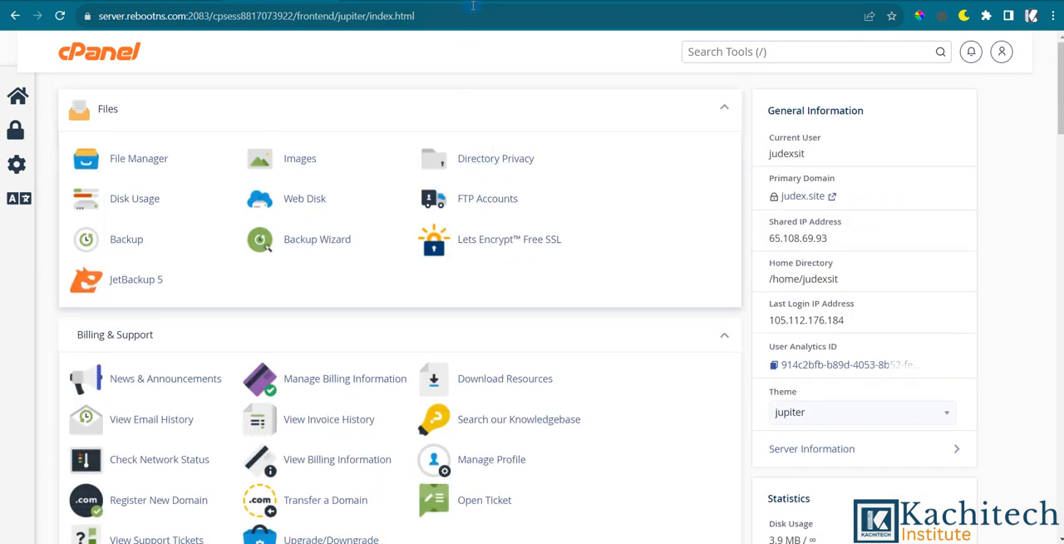
left_click(482, 1)
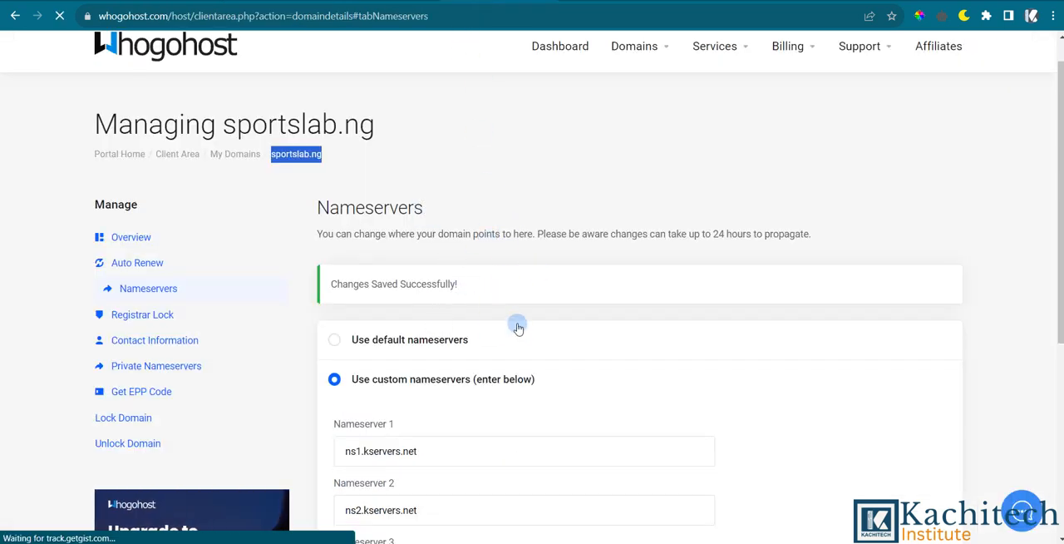
scroll(518, 323, "down", 3)
scroll(399, 297, "up", 3)
scroll(492, 279, "up", 1)
left_click(279, 2)
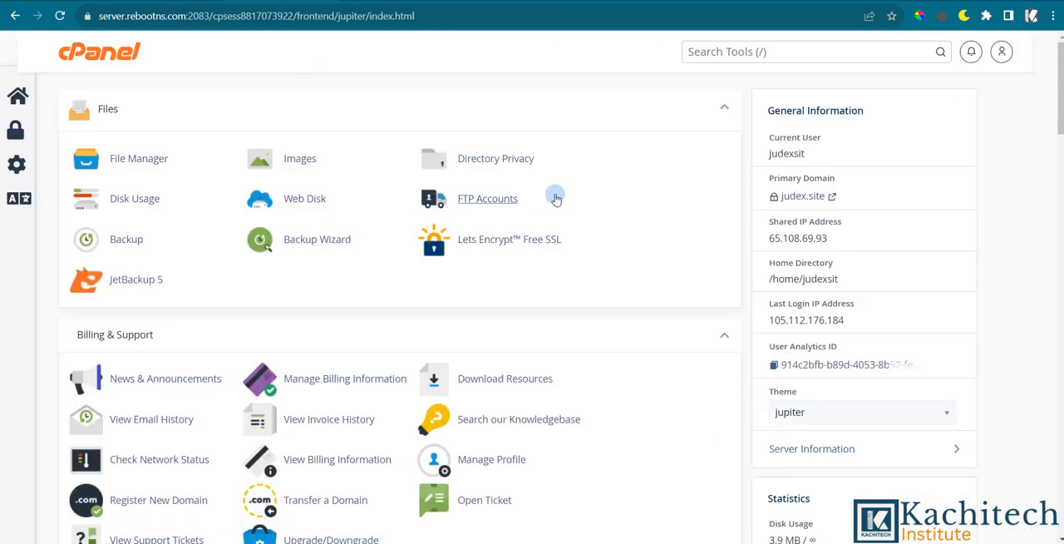
Open Addon & Sub Domains from cPanel's Domains section and enable Force HTTPS Redirect for judex.site.
scroll(499, 362, "down", 6)
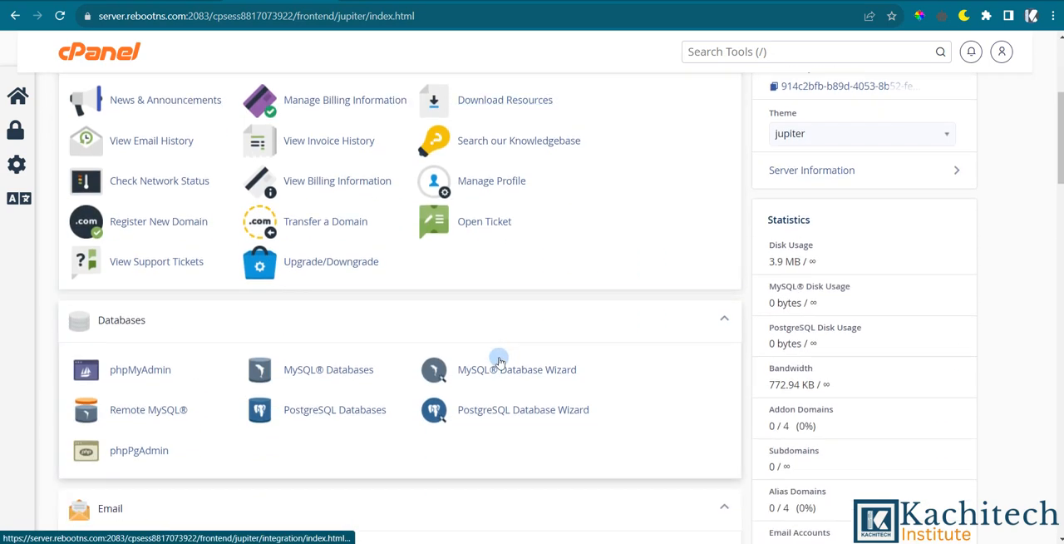
scroll(346, 397, "down", 4)
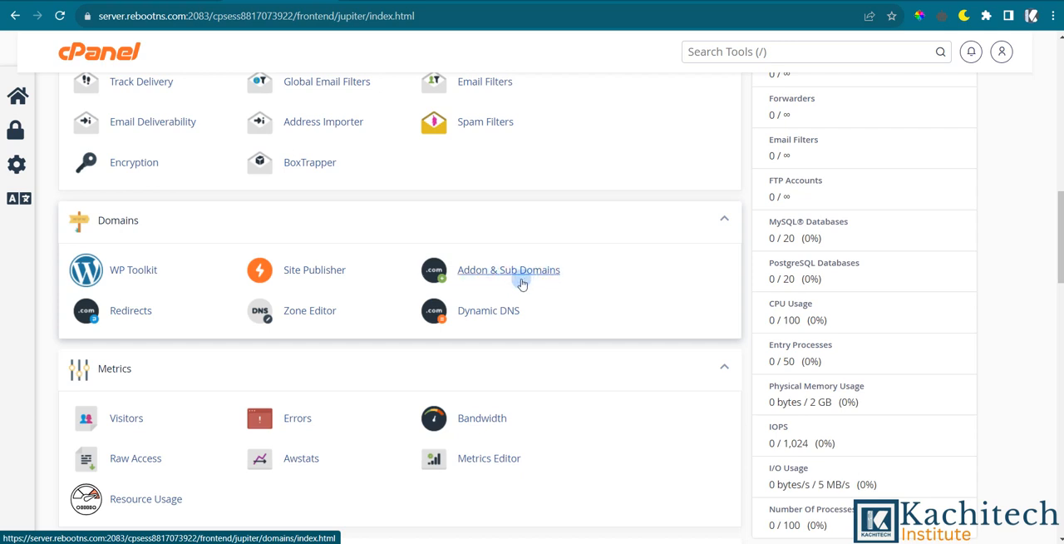
scroll(512, 286, "down", 1)
scroll(484, 208, "up", 2)
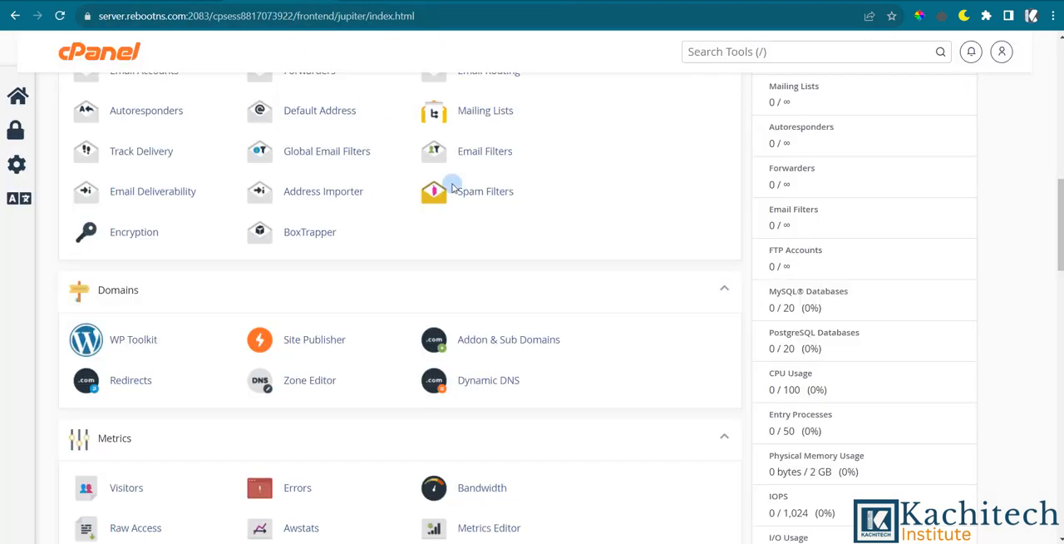
scroll(494, 308, "down", 1)
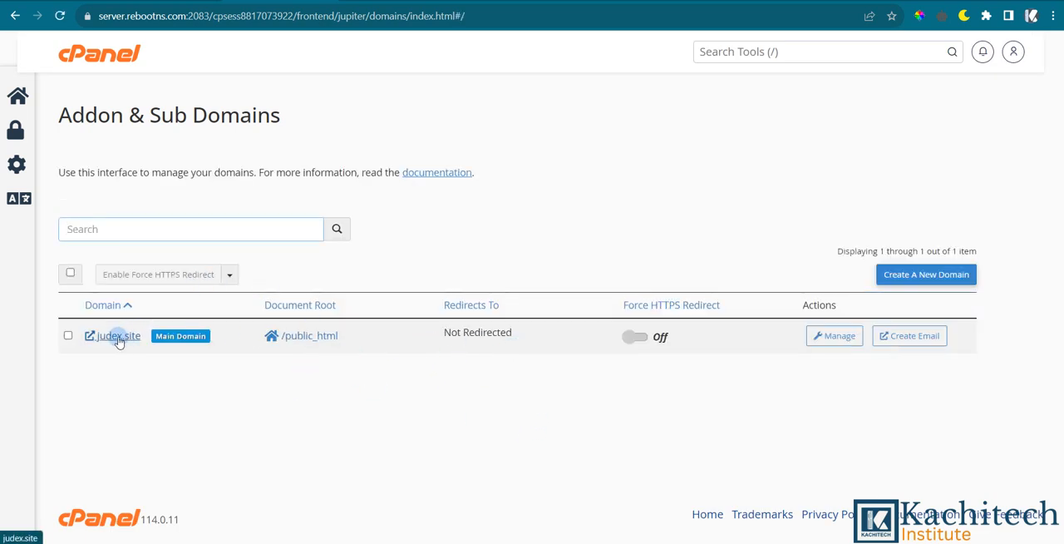
left_click(634, 338)
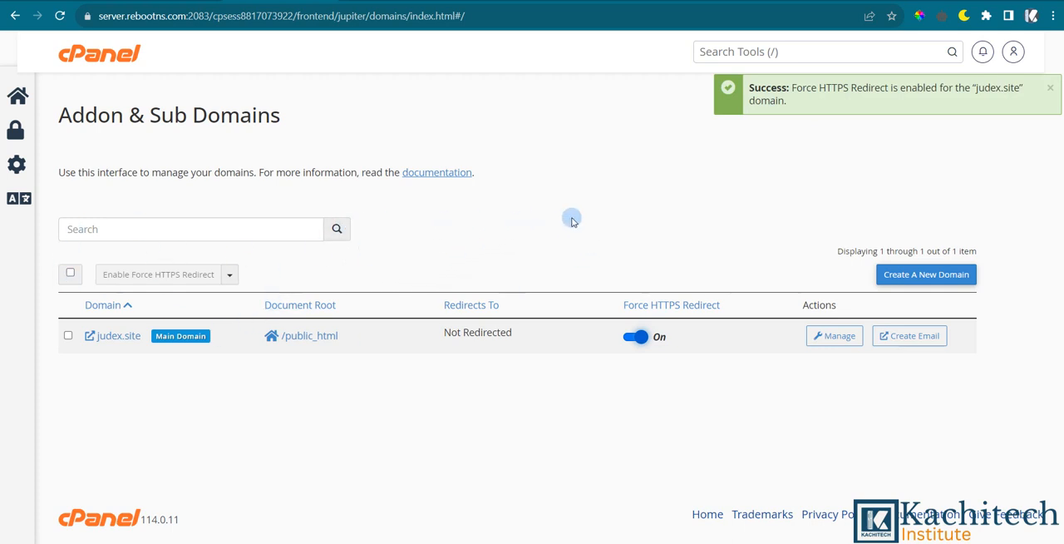
Start creating a new domain and enter the copied name sportslab.ng as the domain.
left_click(923, 282)
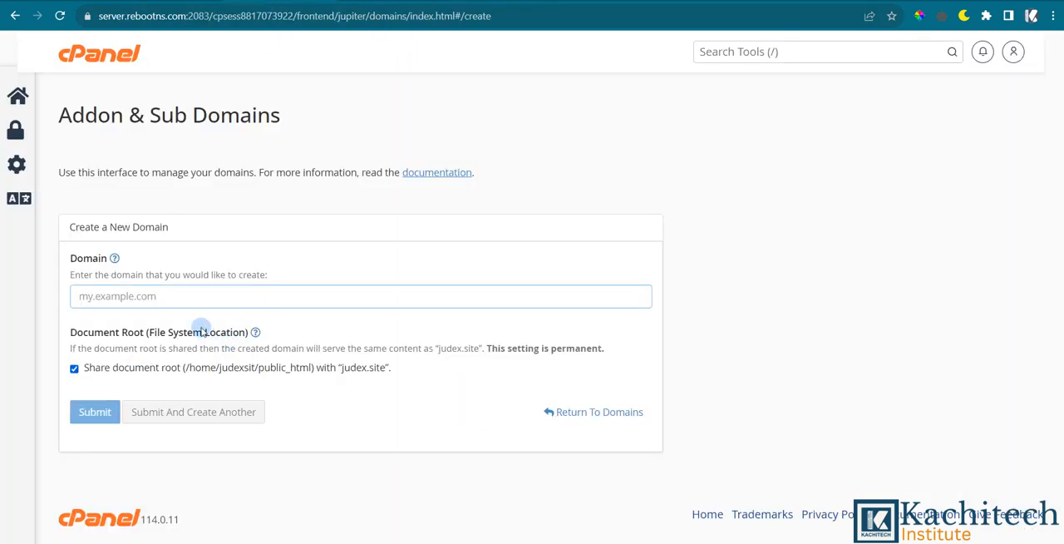
left_click(182, 293)
key("ctrl+v")
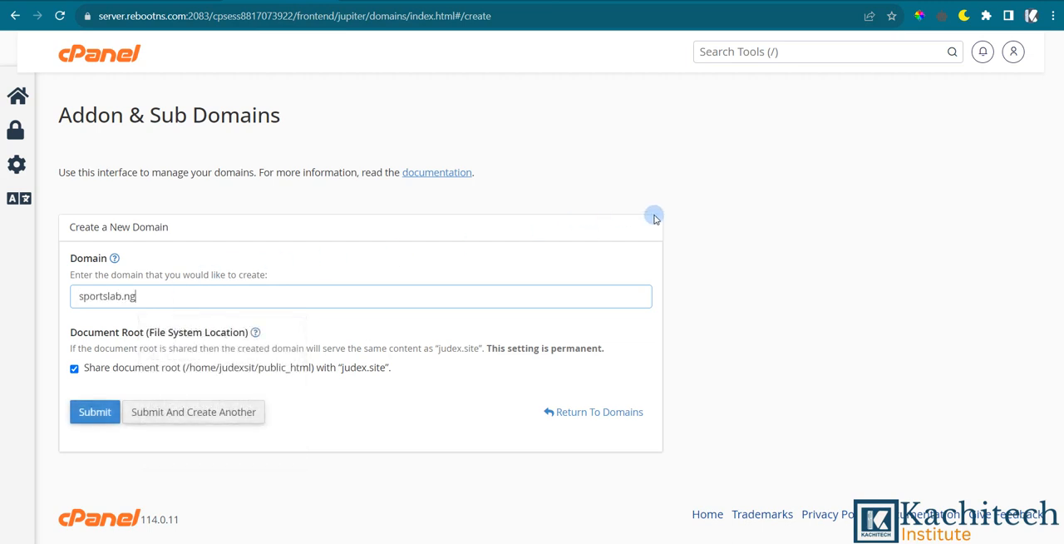
left_click(743, 255)
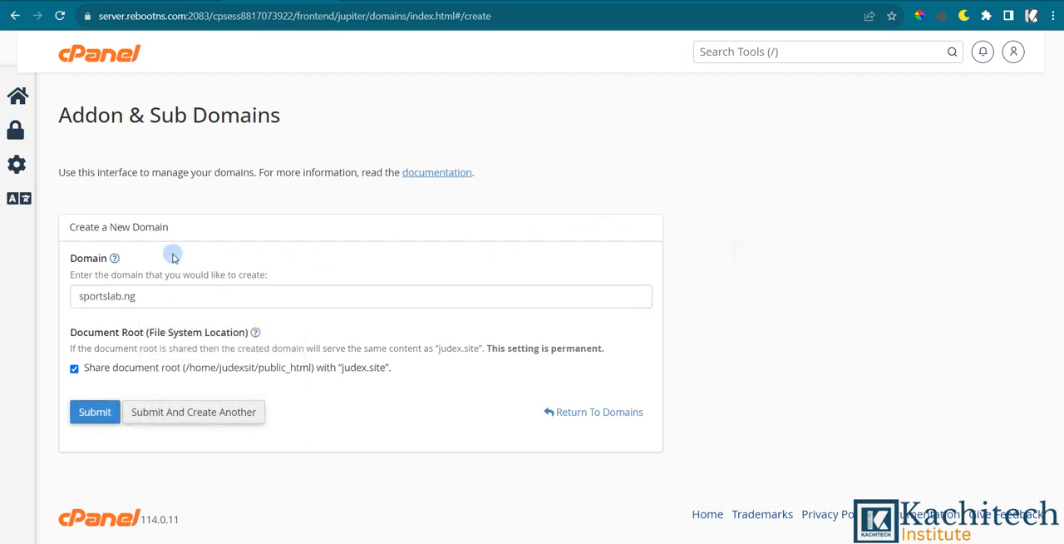
Turn off document root sharing with judex.site so the new domain gets its own directory and subdomain.
left_click(76, 369)
scroll(284, 295, "down", 2)
left_click(144, 432)
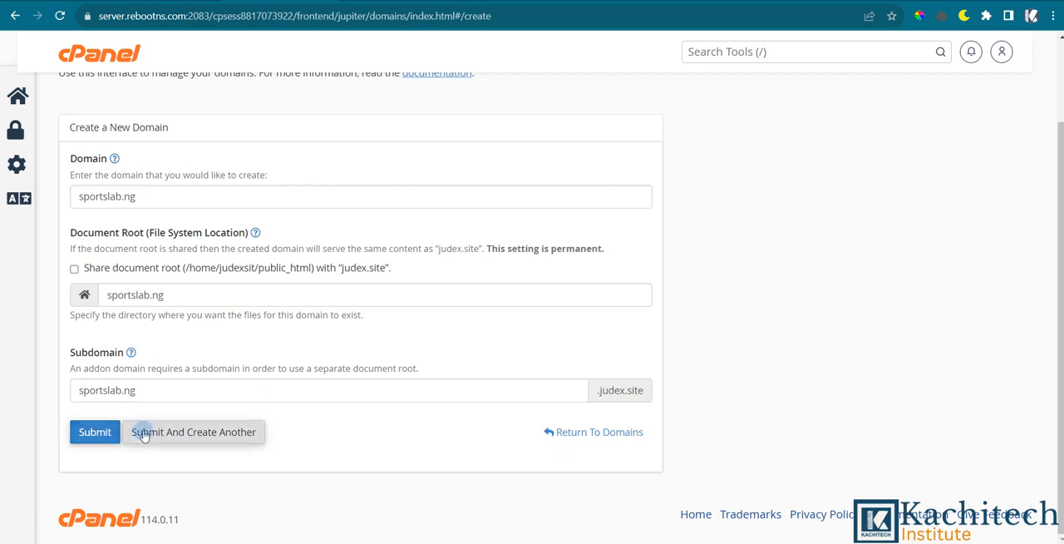
left_click(167, 390)
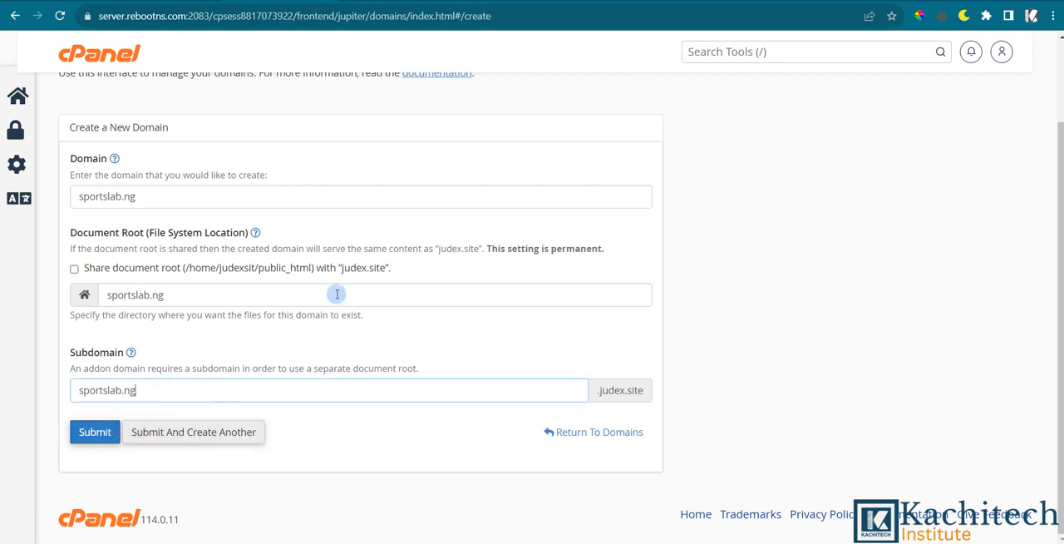
Visit sportslab.ng from the entered domain name to see what it serves, and return to the cPanel domain form.
left_click(167, 197)
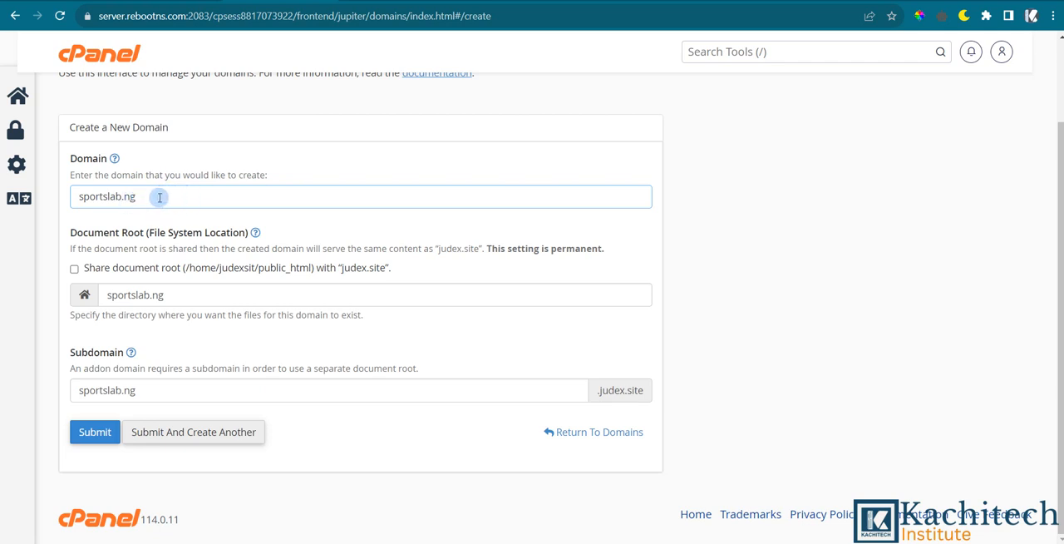
double_click(155, 197)
right_click(154, 197)
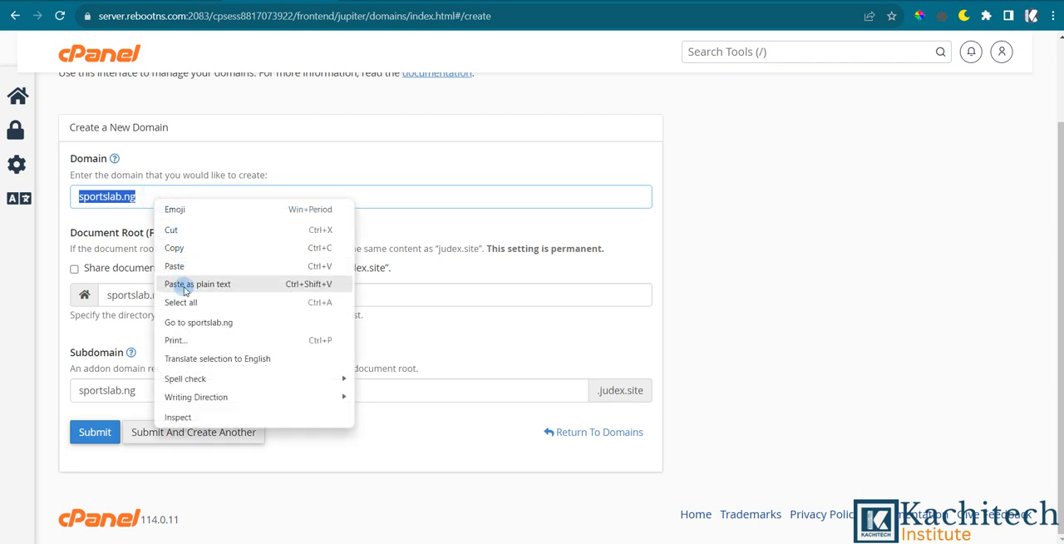
left_click(191, 322)
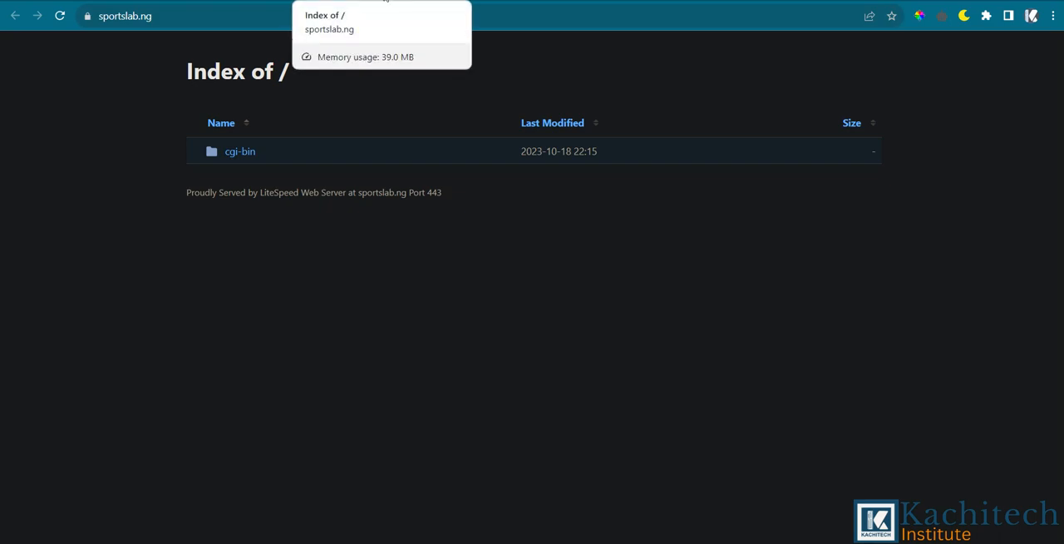
left_click(445, 1)
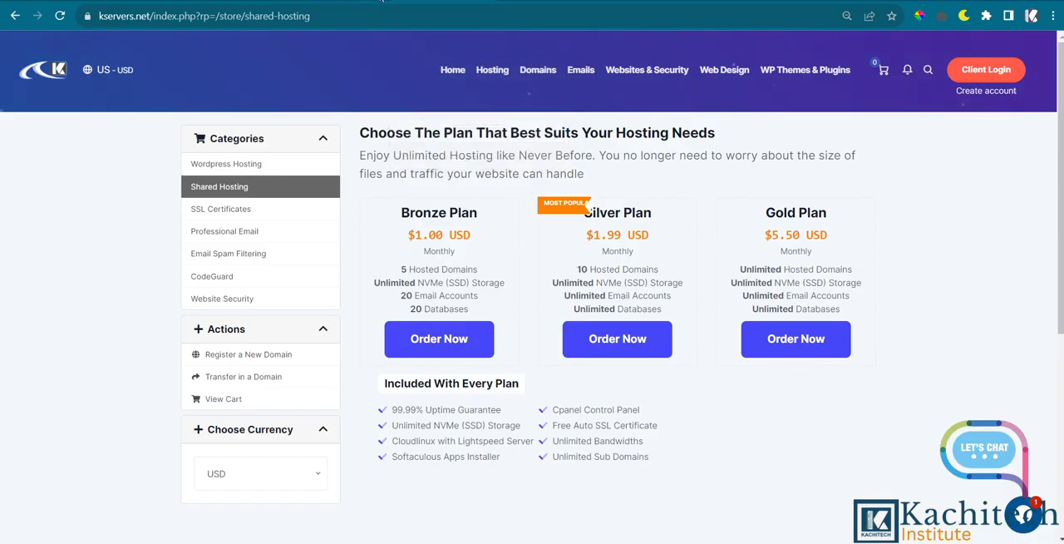
left_click(236, 2)
scroll(207, 268, "up", 2)
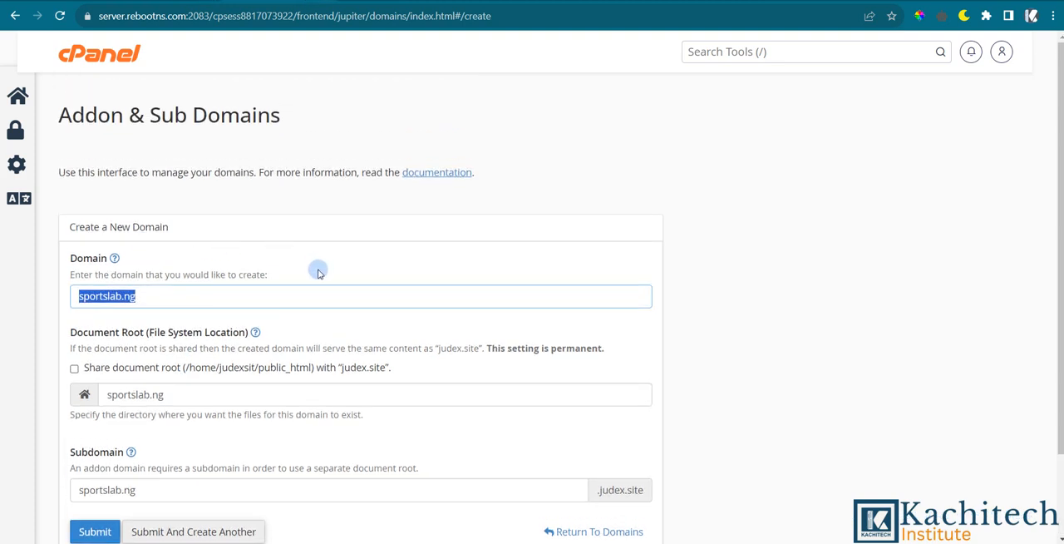
Try to create the sportslab.ng domain with its own document root by submitting the form.
scroll(376, 220, "down", 2)
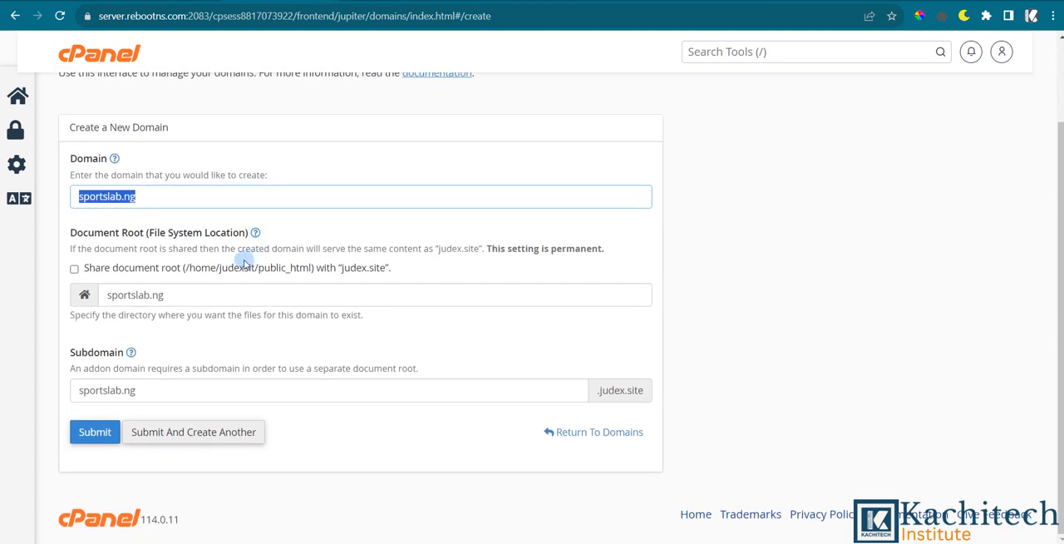
left_click(86, 433)
scroll(282, 263, "up", 1)
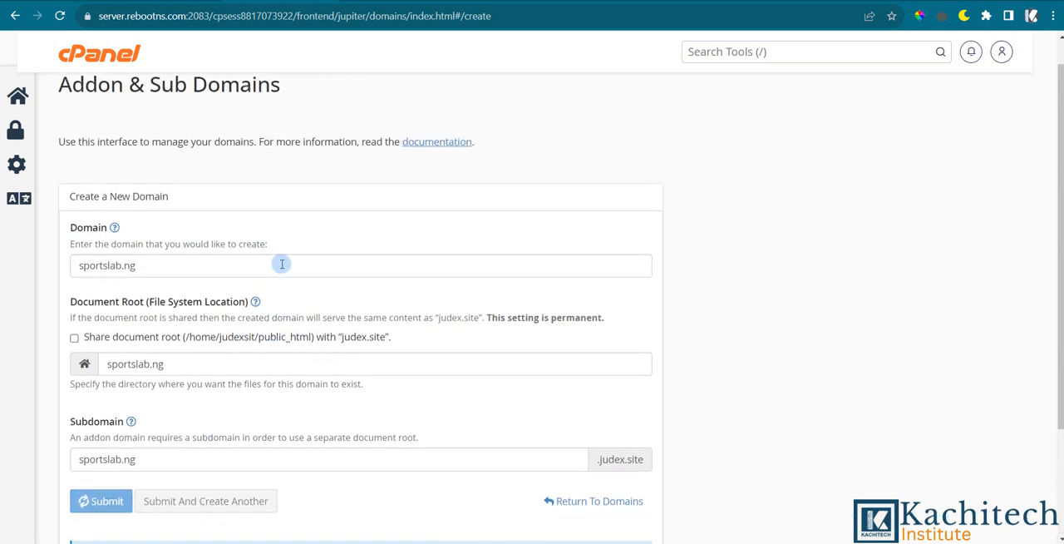
scroll(282, 264, "down", 2)
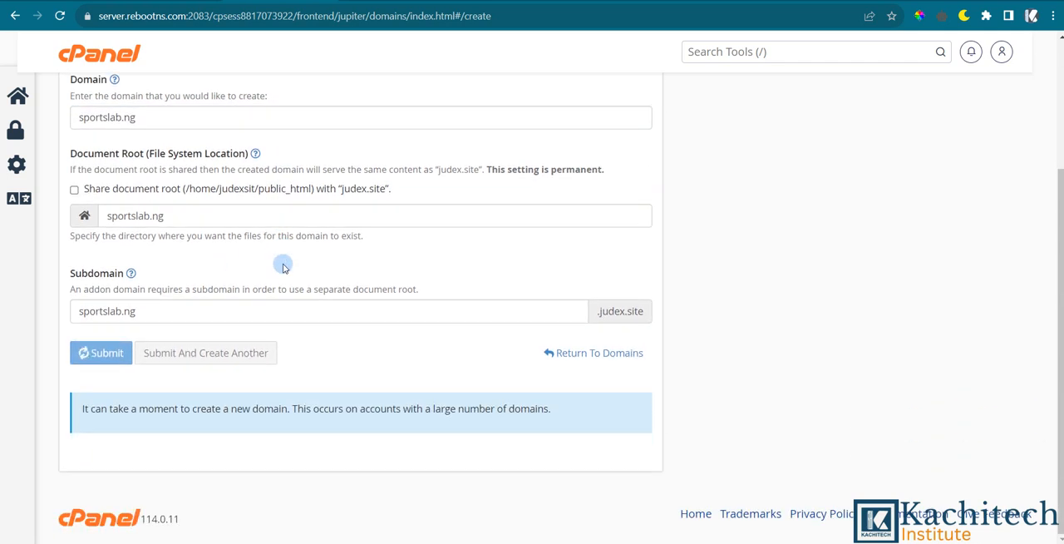
scroll(283, 267, "up", 3)
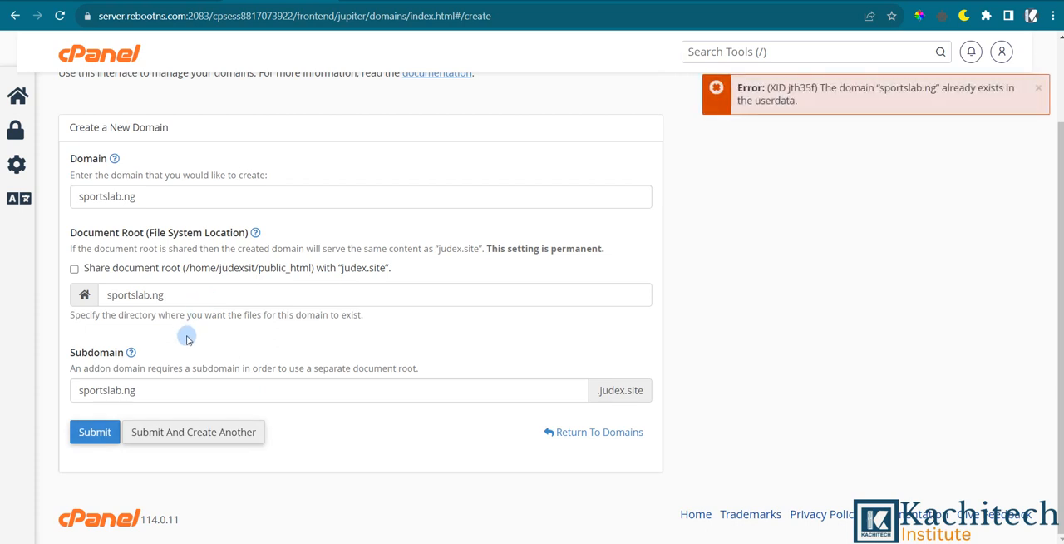
scroll(613, 228, "up", 2)
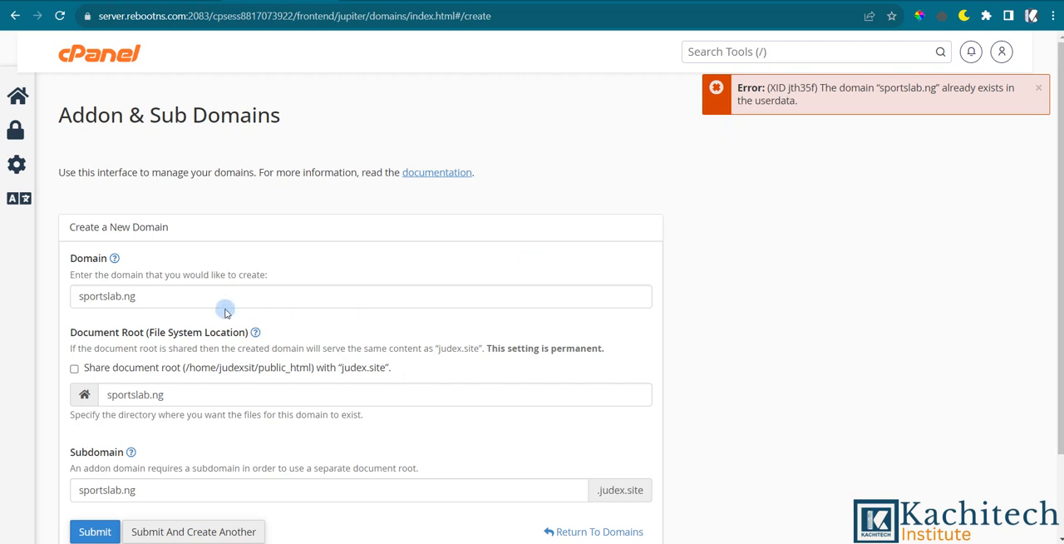
left_click(184, 296)
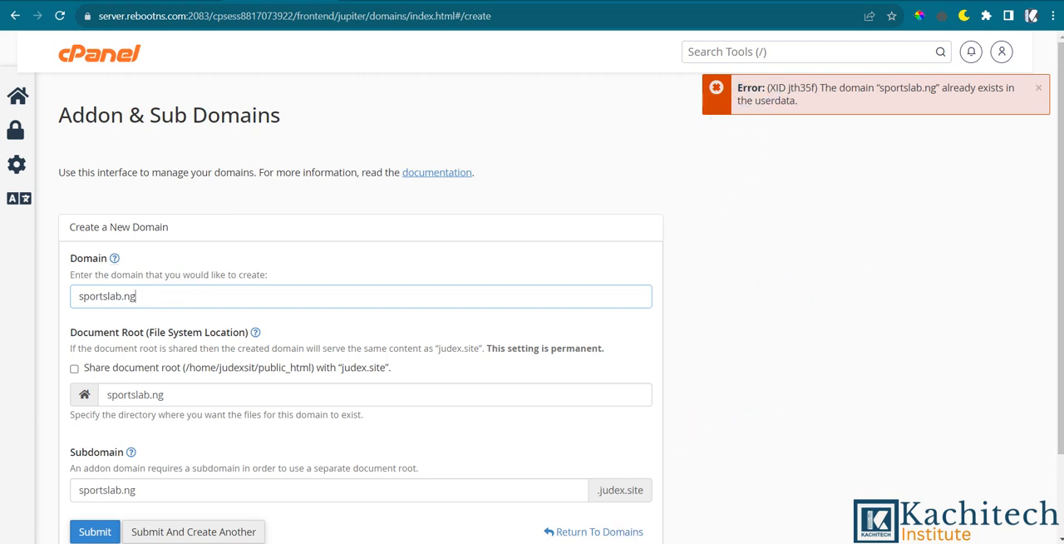
left_click(587, 543)
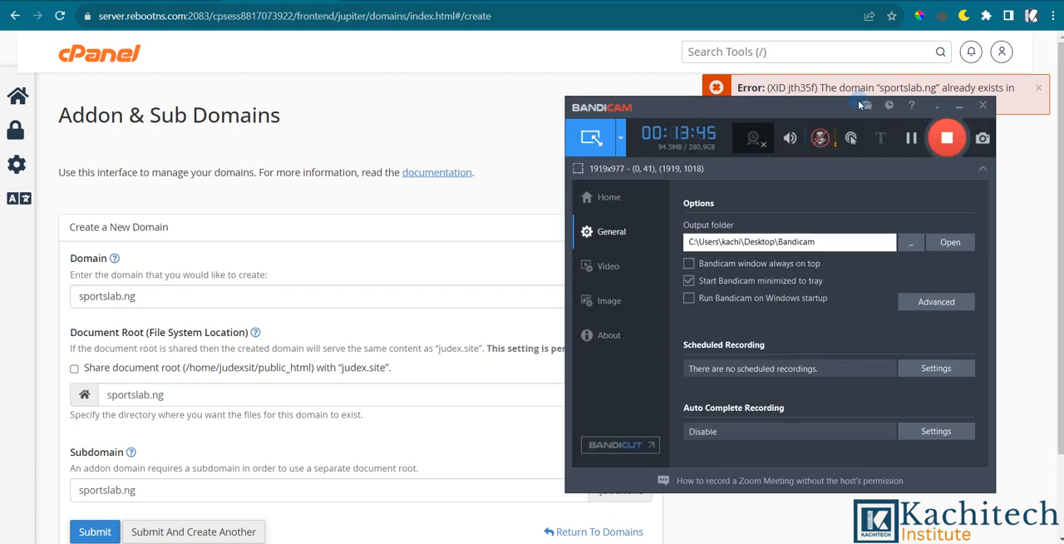
left_click(494, 186)
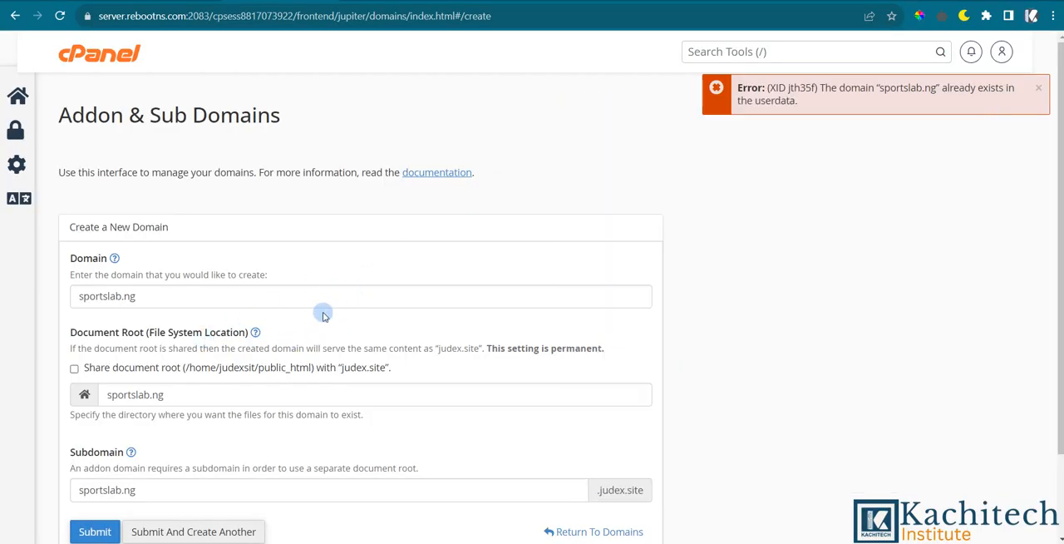
left_click(158, 298)
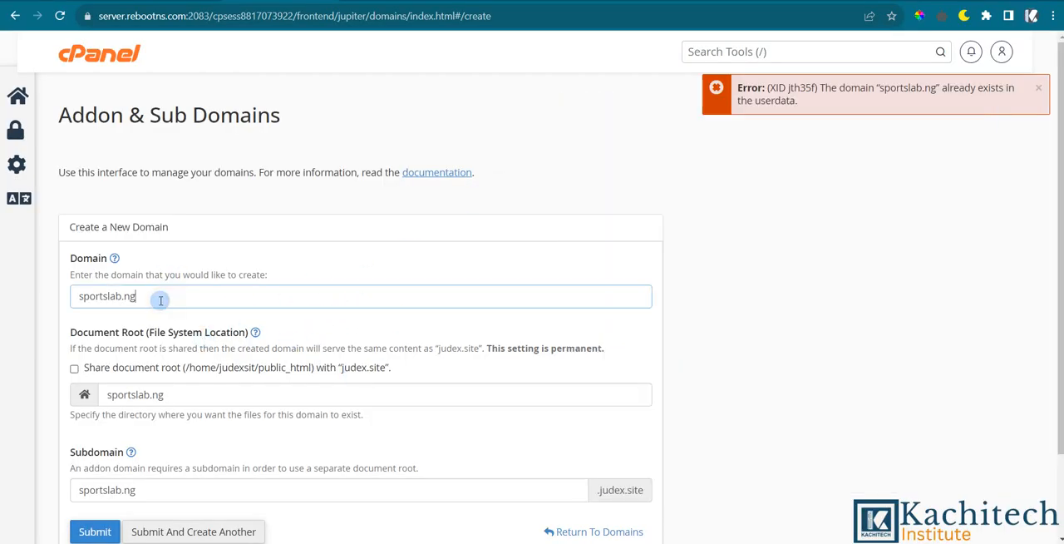
scroll(416, 321, "down", 1)
scroll(291, 349, "up", 1)
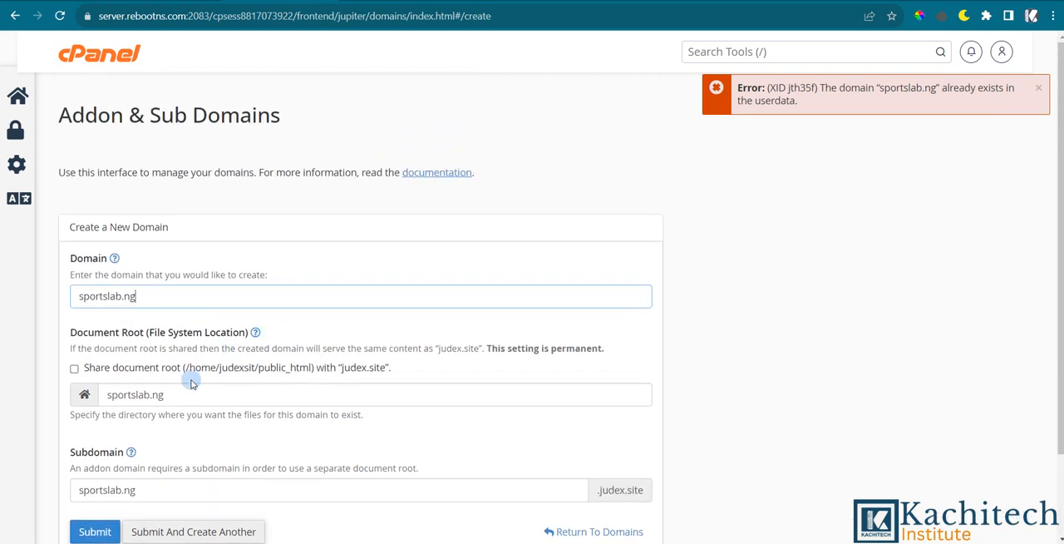
Change the new domain's name to sportslabs.ng and submit the form to create it.
left_click(123, 297)
type("s")
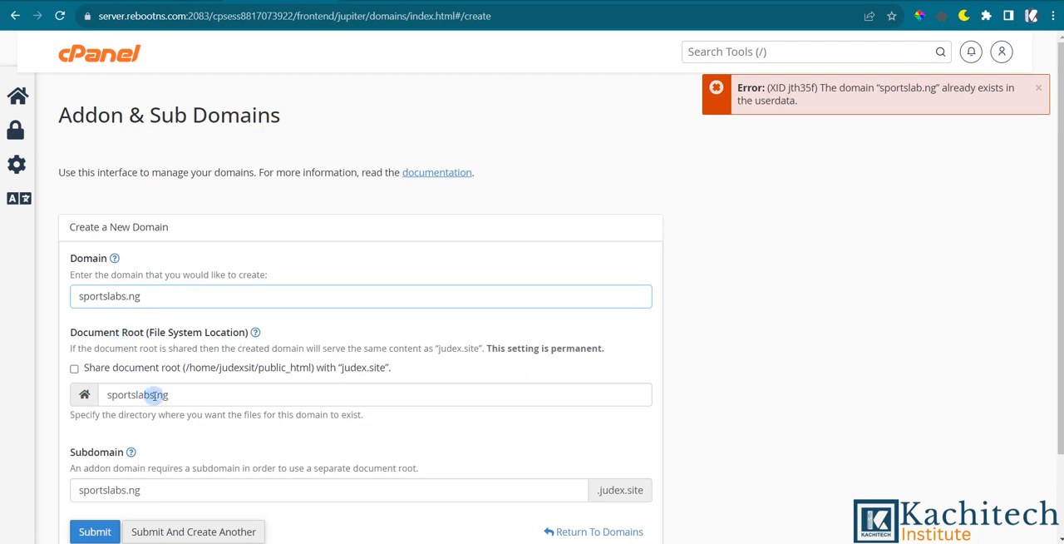
scroll(208, 358, "down", 2)
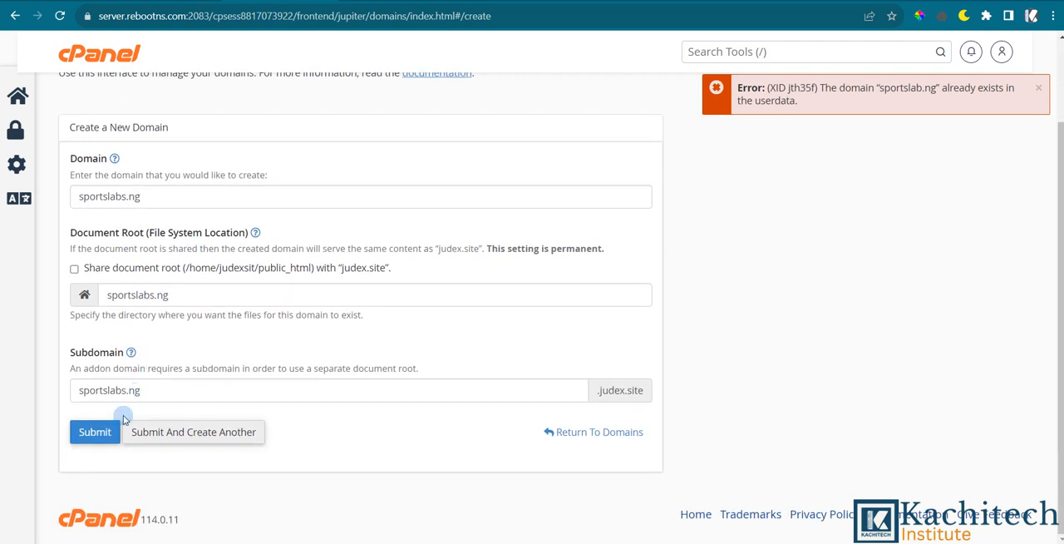
left_click(100, 432)
scroll(211, 347, "up", 2)
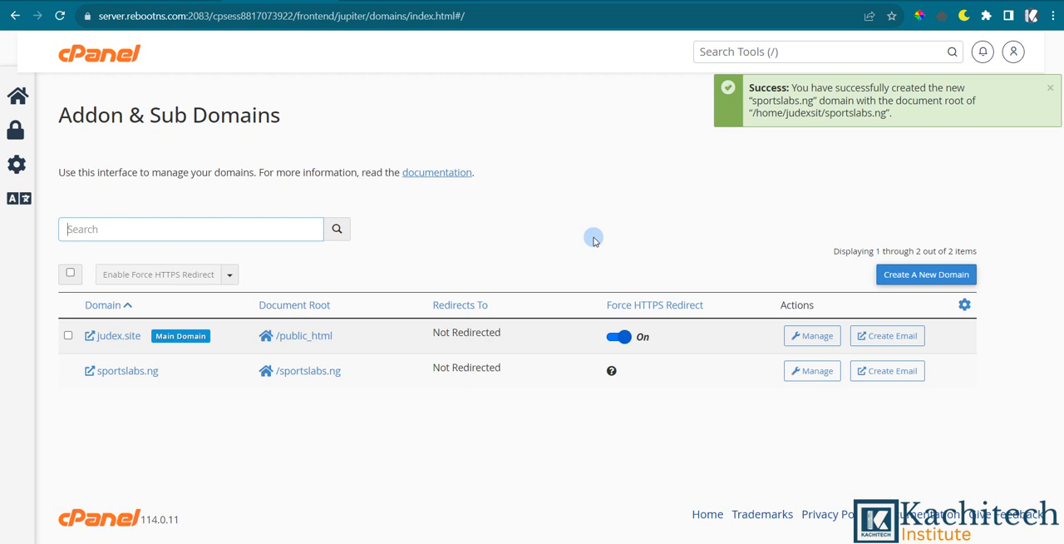
View the Kservers shared hosting plans, and return to the cPanel domain list to point out the sportslabs.ng entry.
left_click(407, 1)
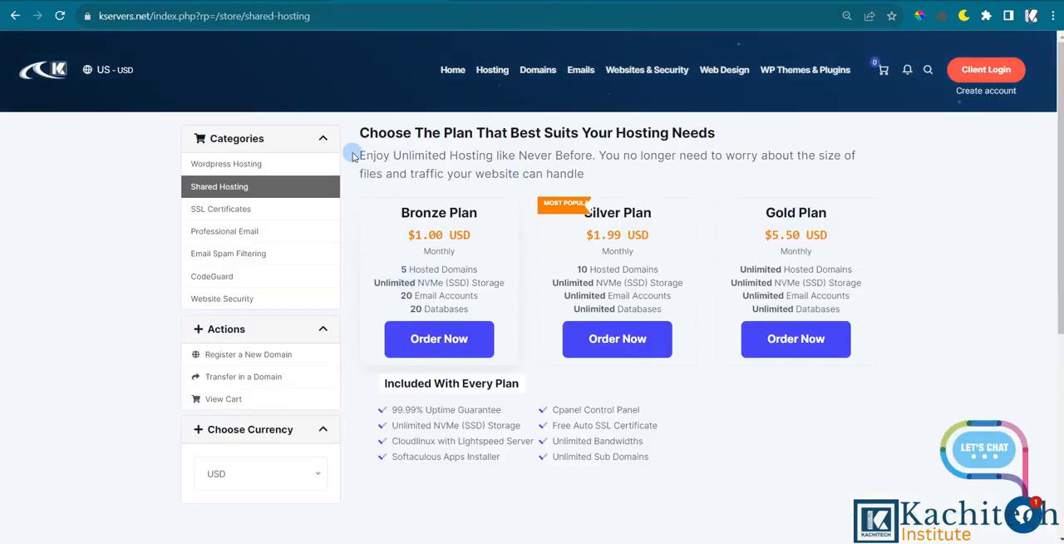
left_click(275, 3)
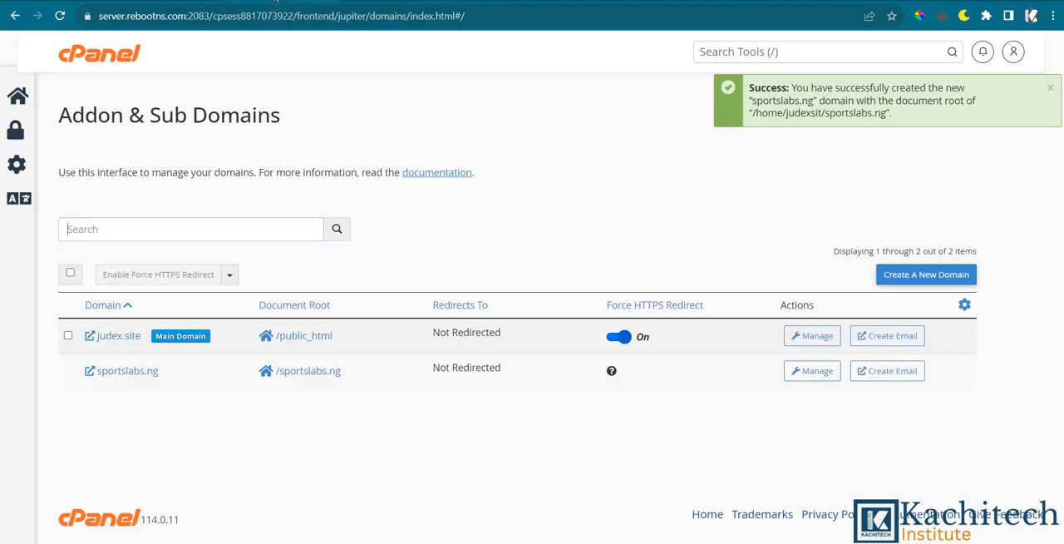
left_click(140, 379)
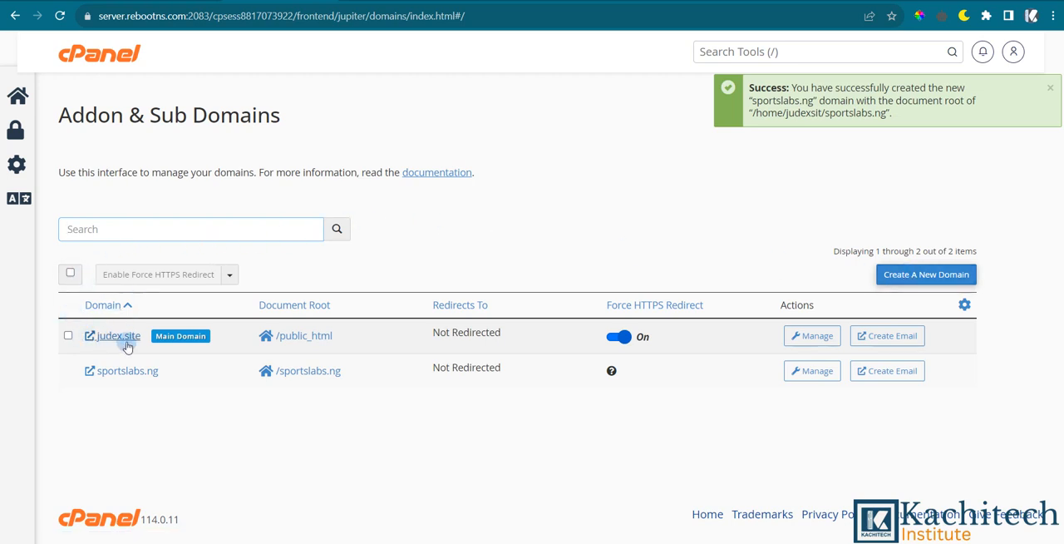
left_click(897, 275)
left_click(261, 291)
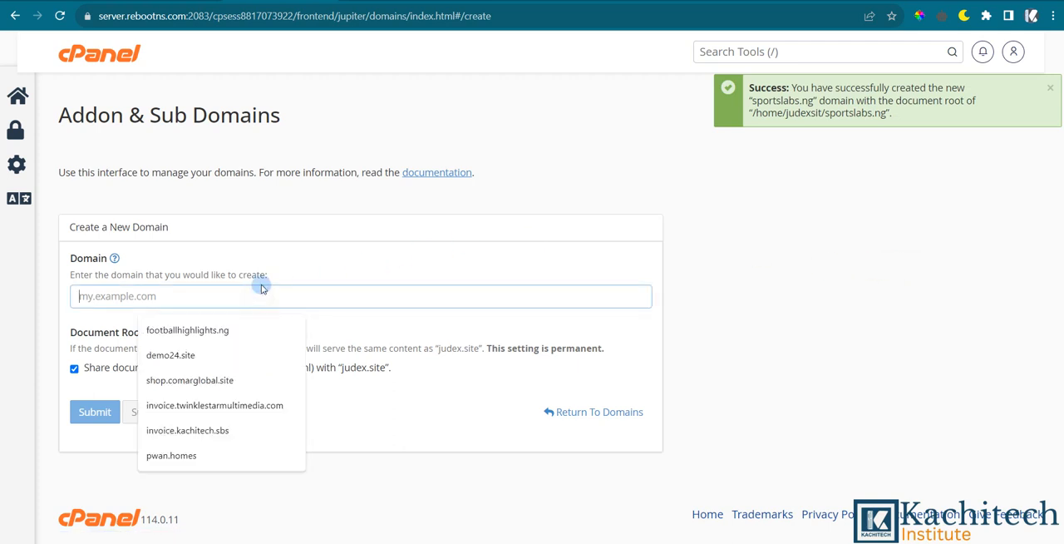
type("shop.")
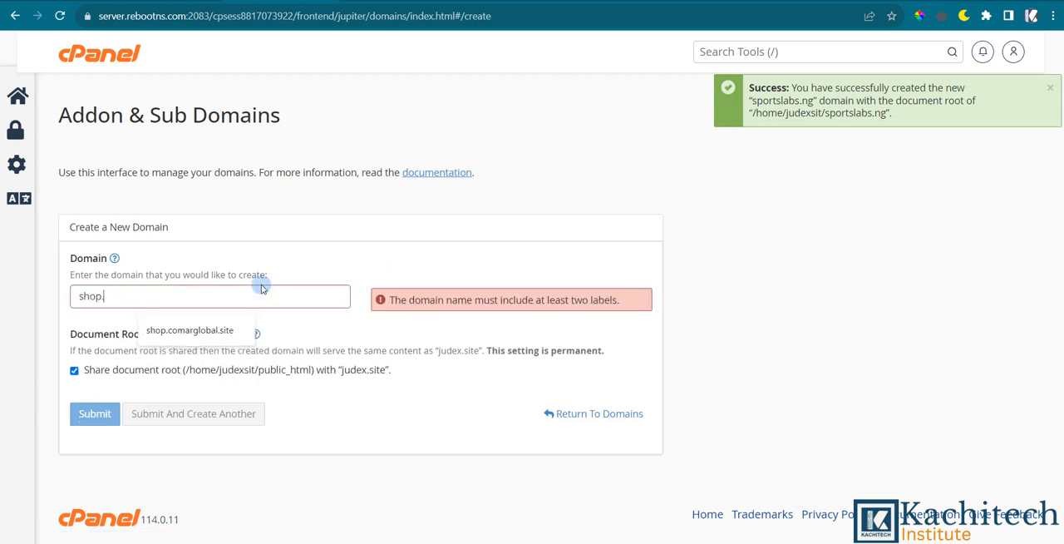
type("judex.")
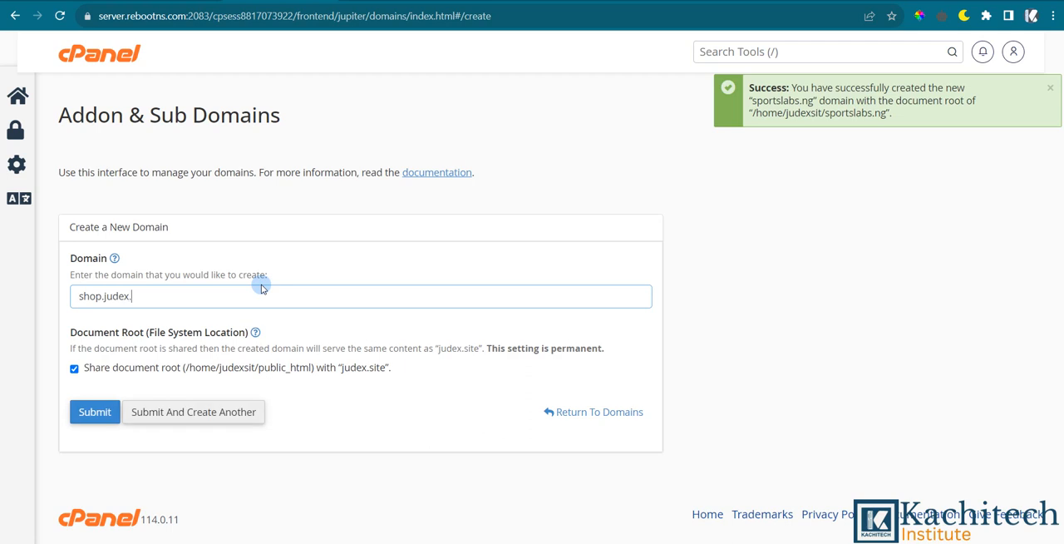
type("site")
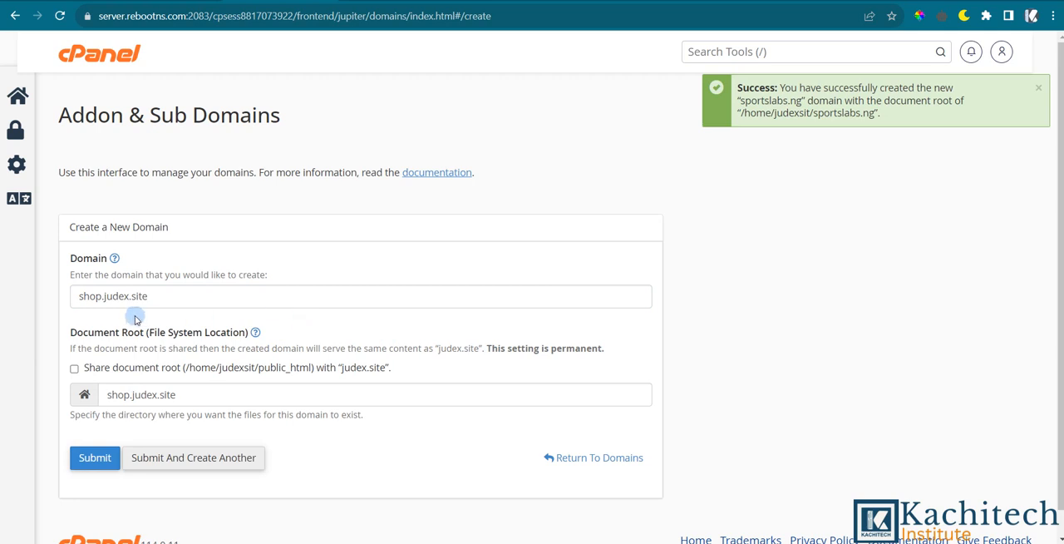
left_click(176, 297)
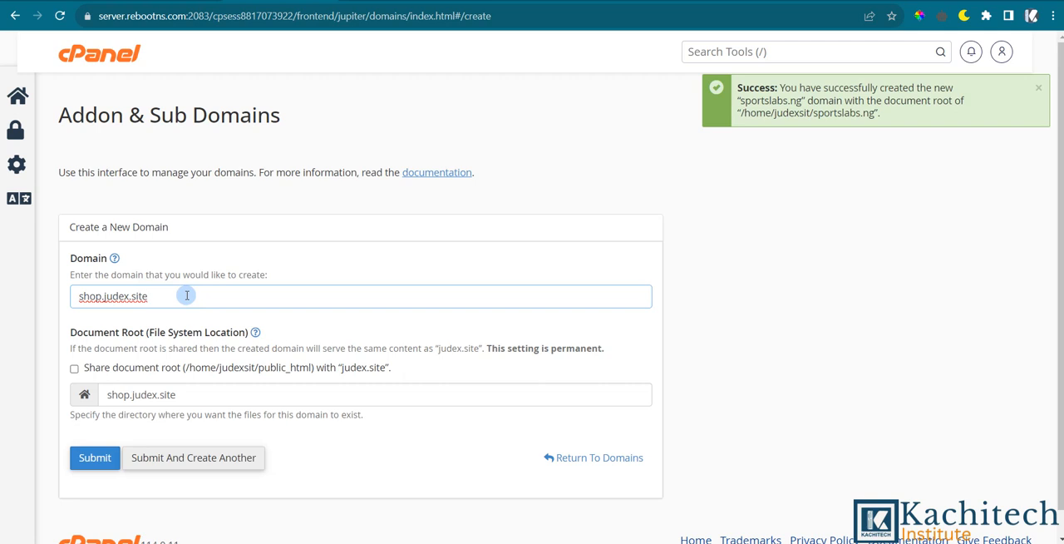
scroll(154, 368, "down", 2)
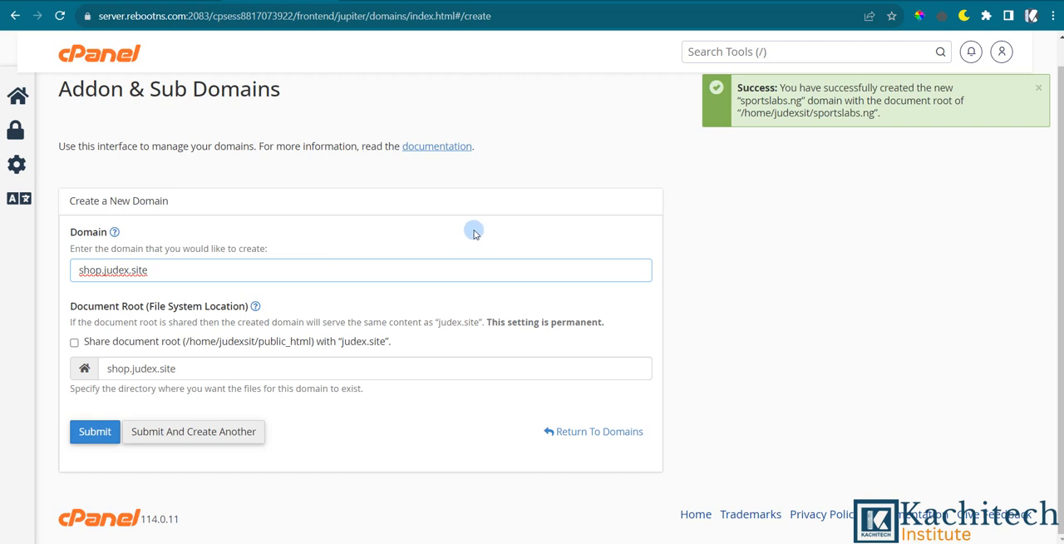
left_click(562, 431)
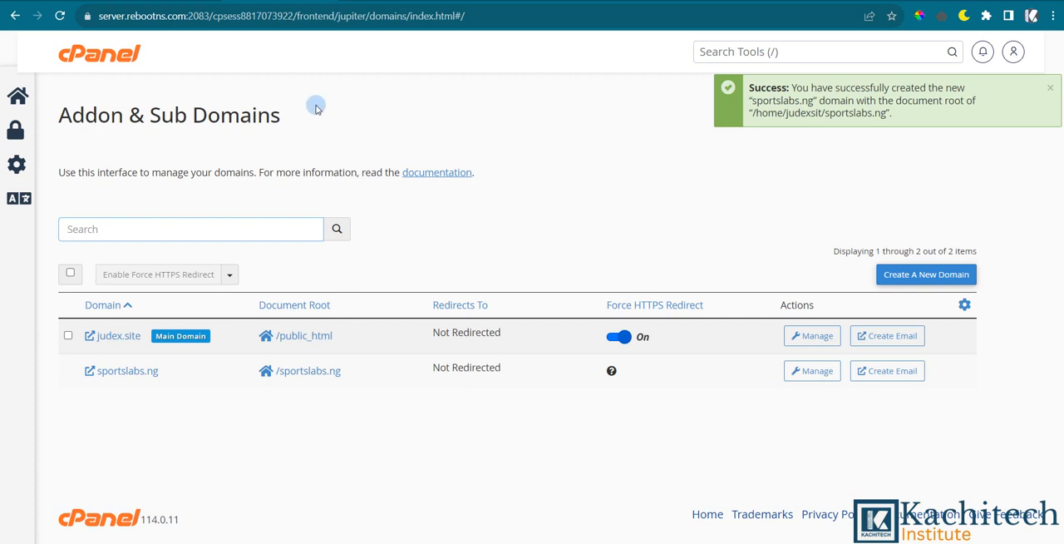
Start a new domain entry for shop.judex.site with its own document root instead of sharing the one of judex.site.
left_click(899, 281)
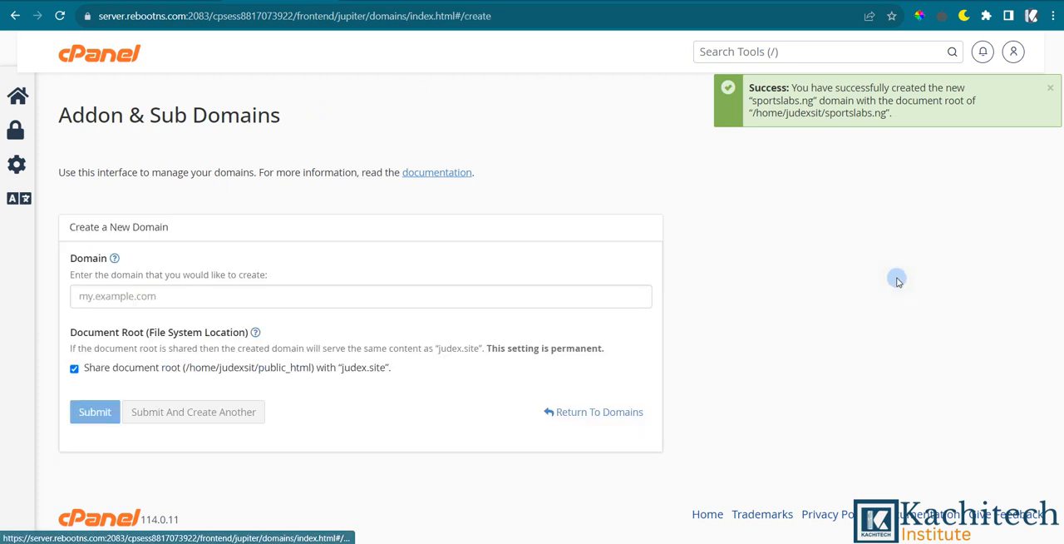
left_click(224, 290)
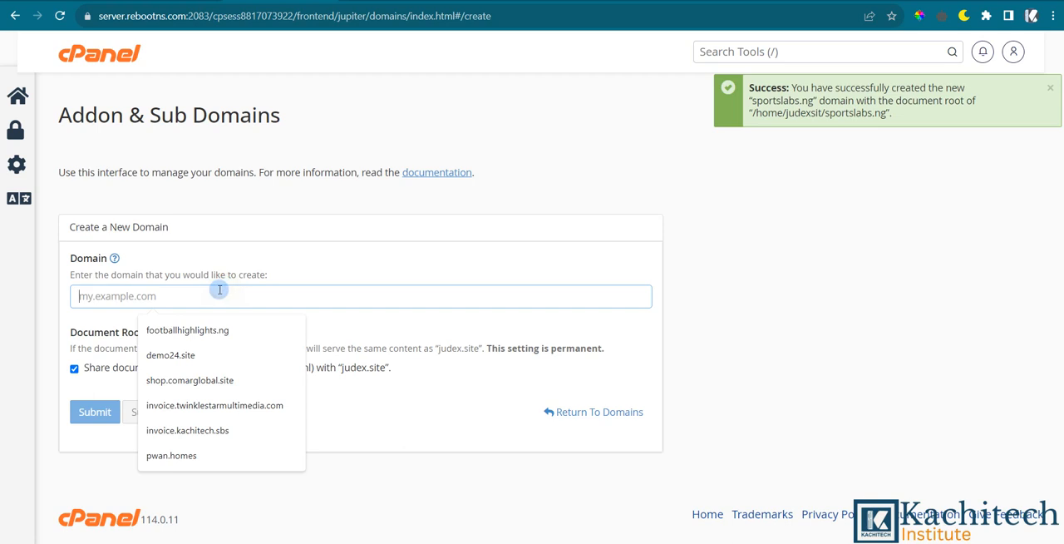
type("shop")
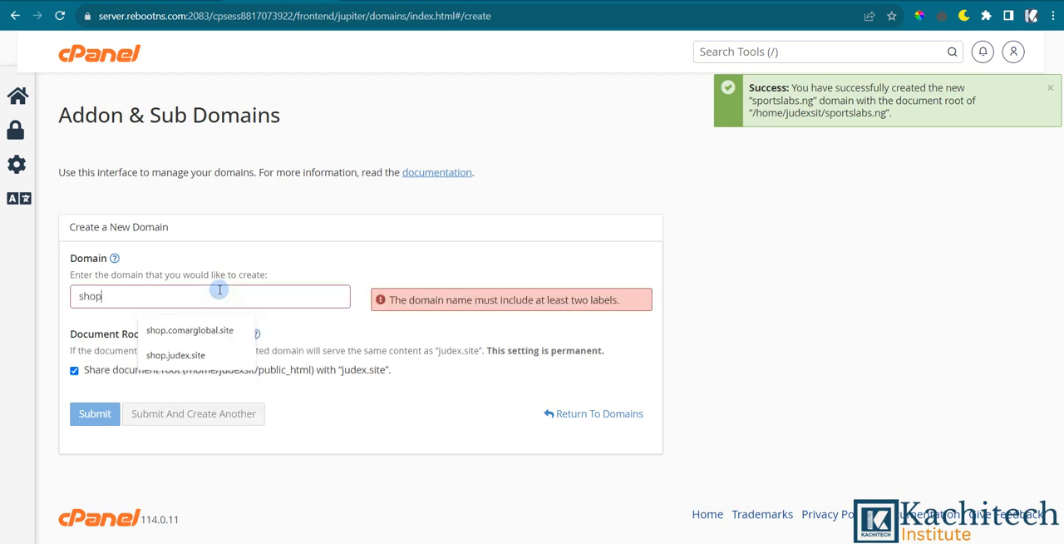
type(".jude")
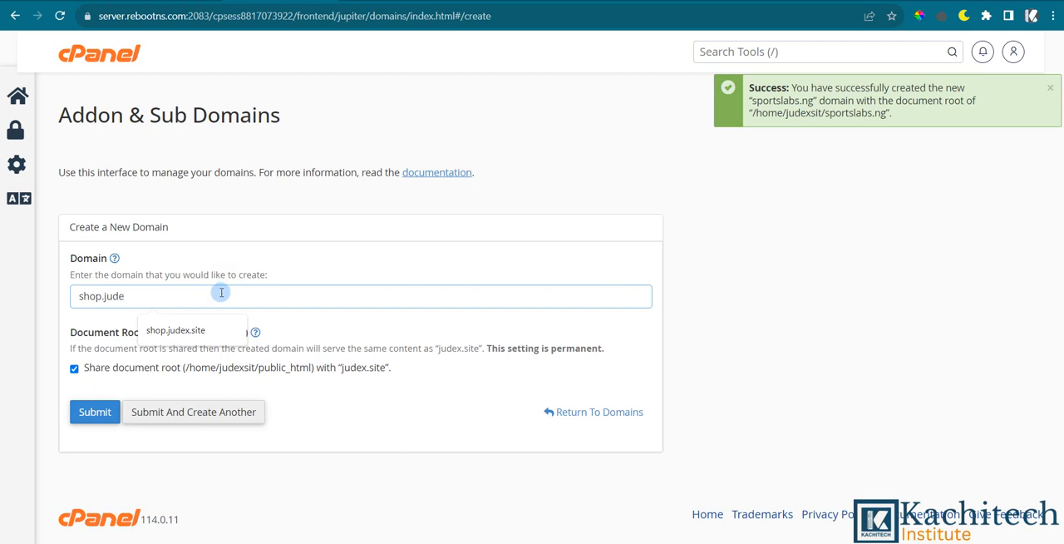
key("Down")
key("Return")
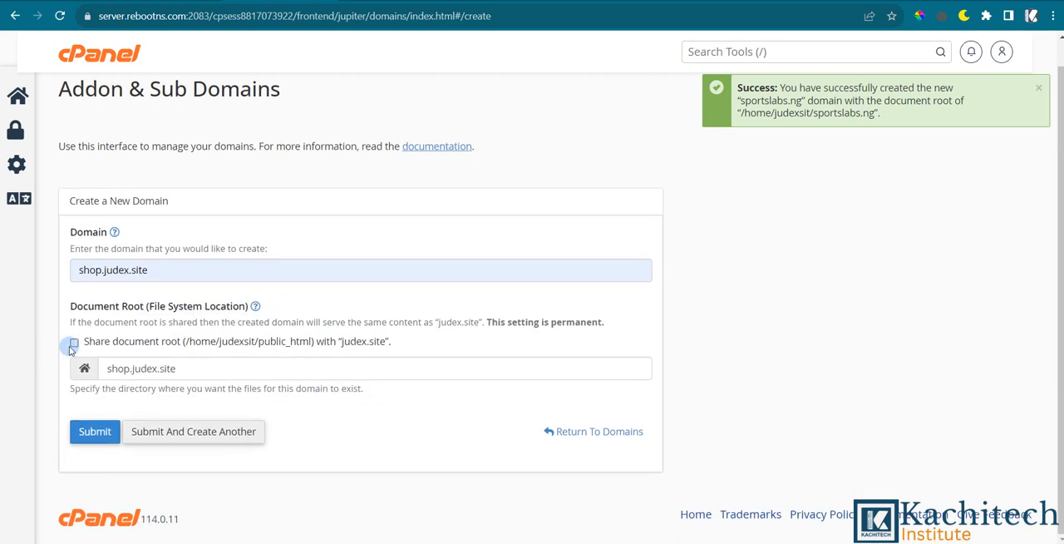
left_click(73, 368)
left_click(74, 369)
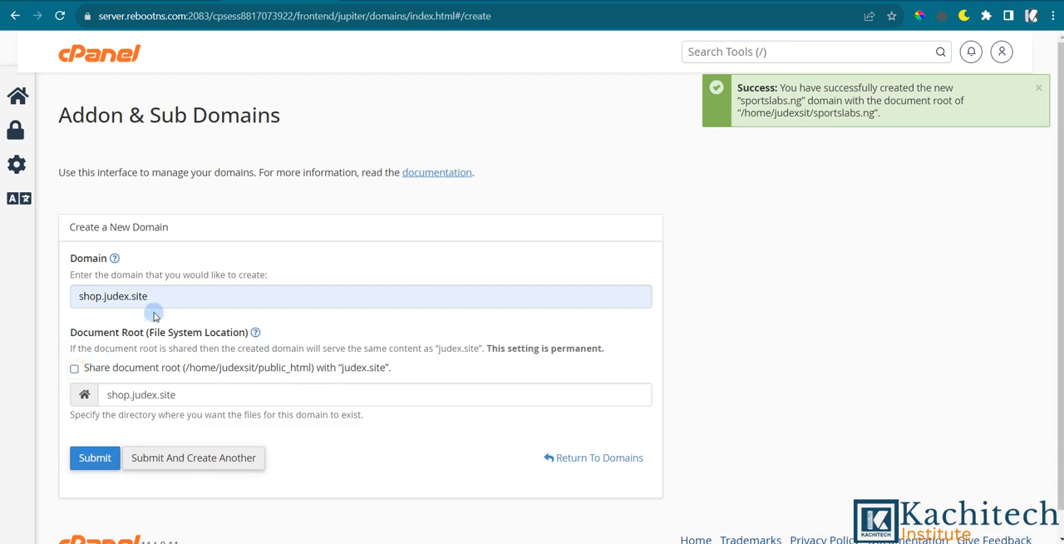
Re-enter shop.judex.site as the domain name and submit the form to create the subdomain.
triple_click(161, 300)
key("BackSpace")
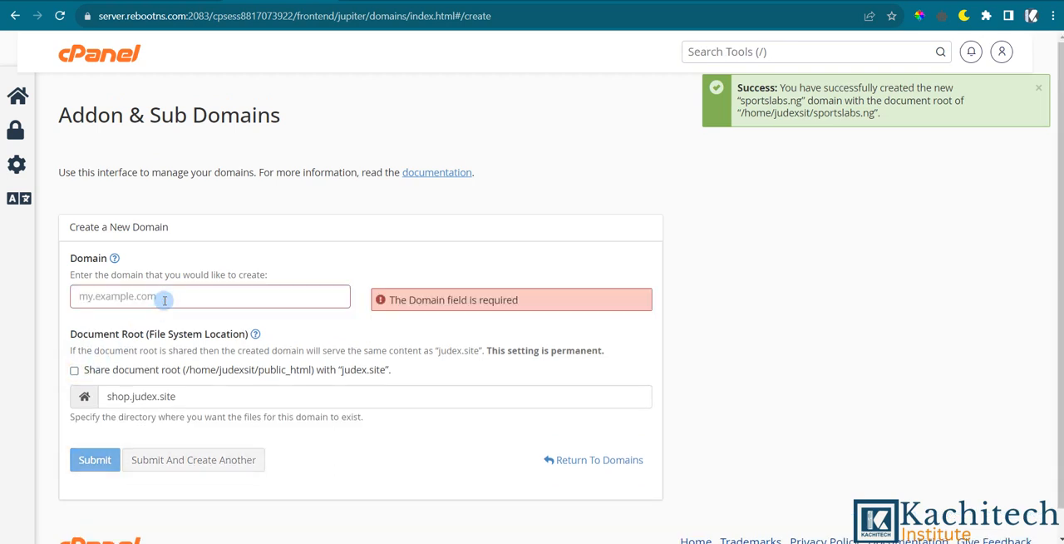
type("sho")
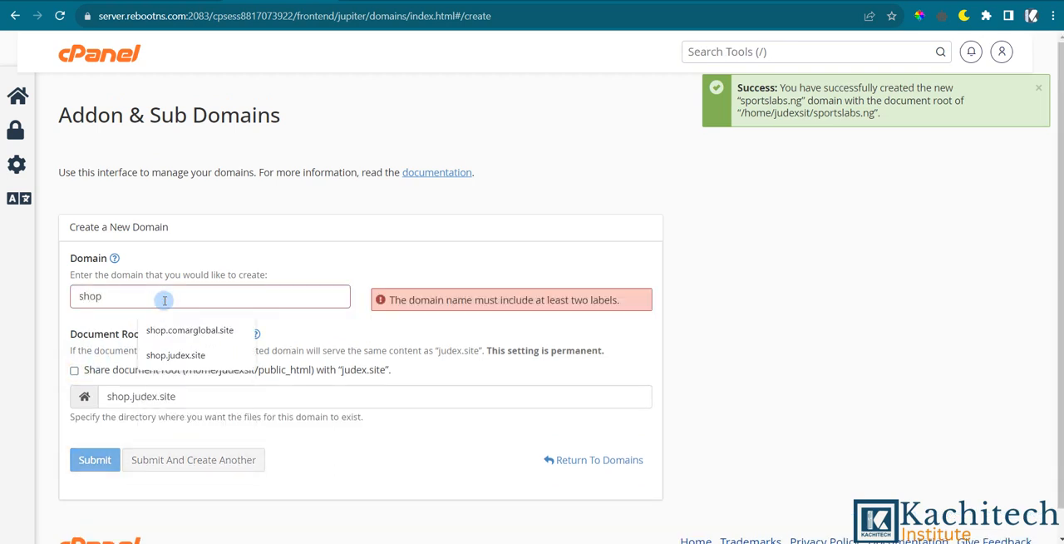
type("p")
left_click(171, 355)
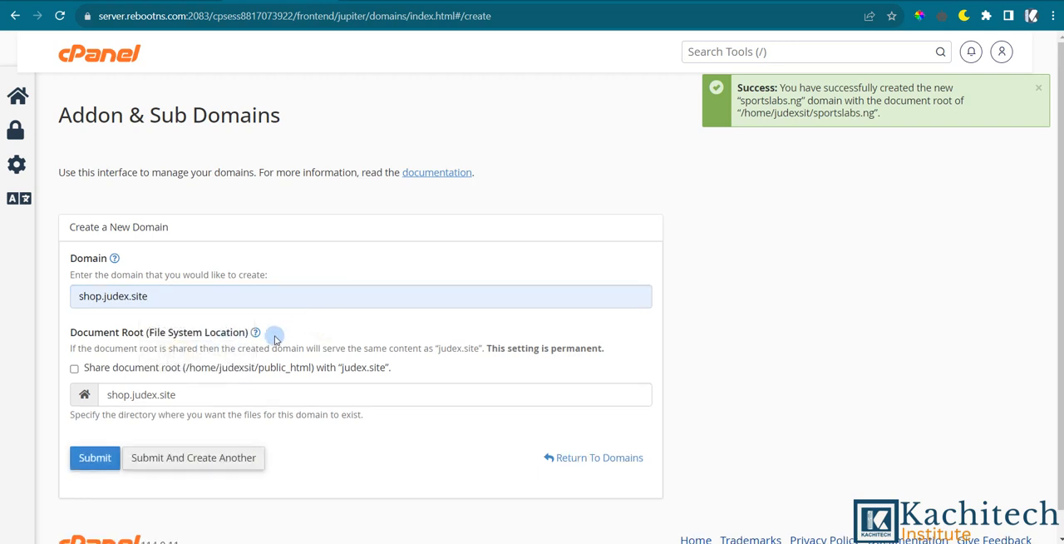
scroll(83, 399, "down", 1)
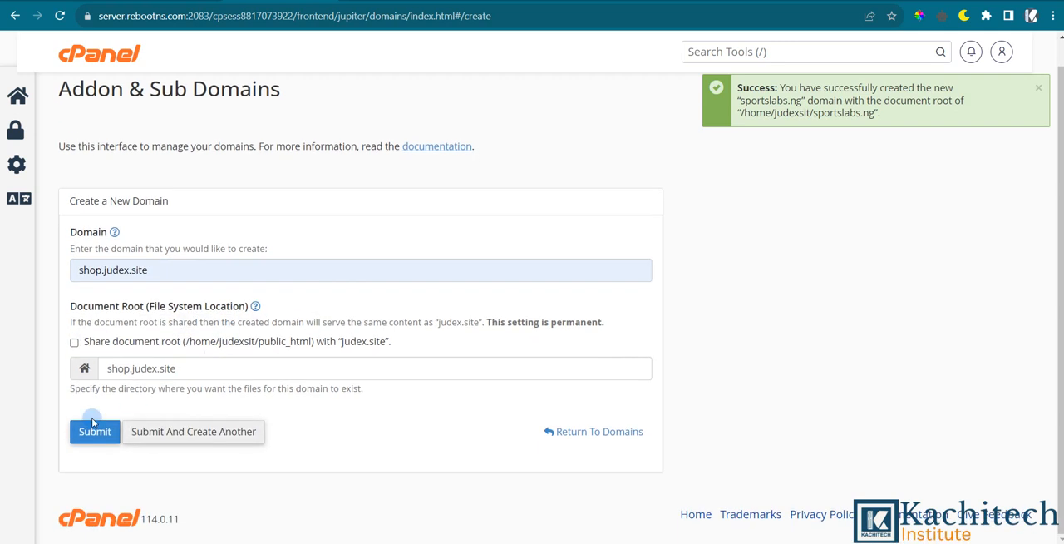
left_click(94, 429)
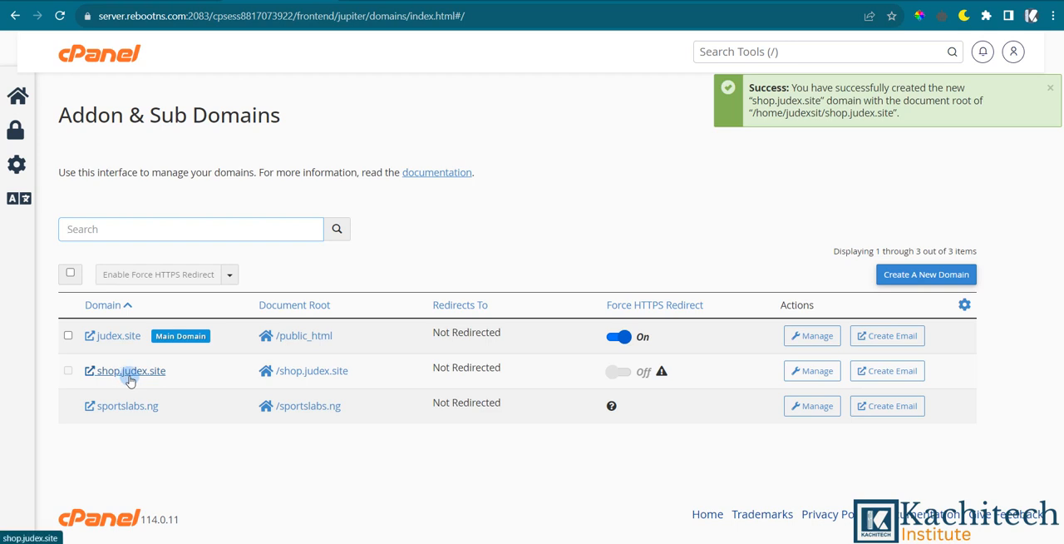
Open shop.judex.site in a new browser tab to see what it serves, and return to the cPanel domain list.
left_click_drag(195, 371, 96, 376)
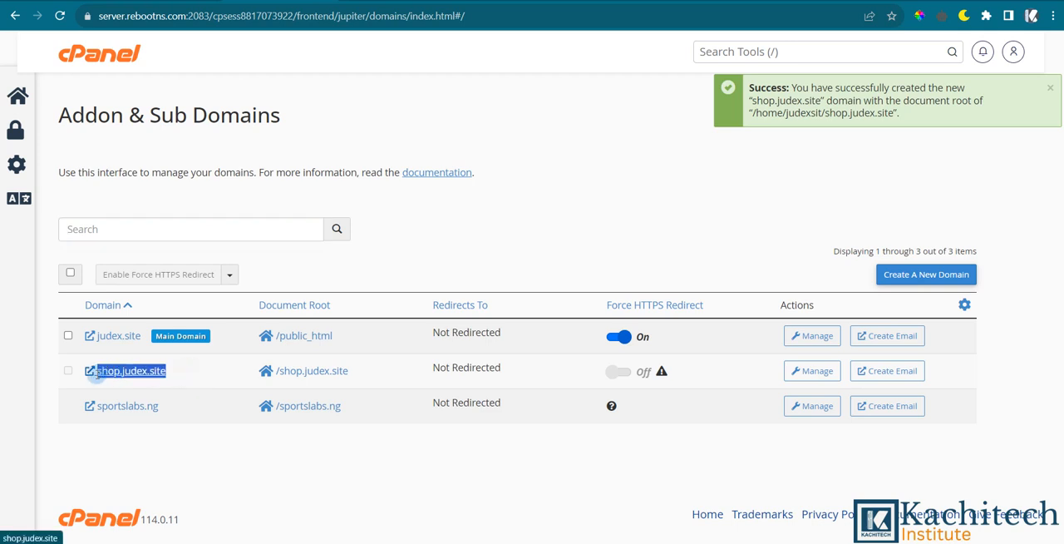
right_click(108, 377)
left_click(151, 175)
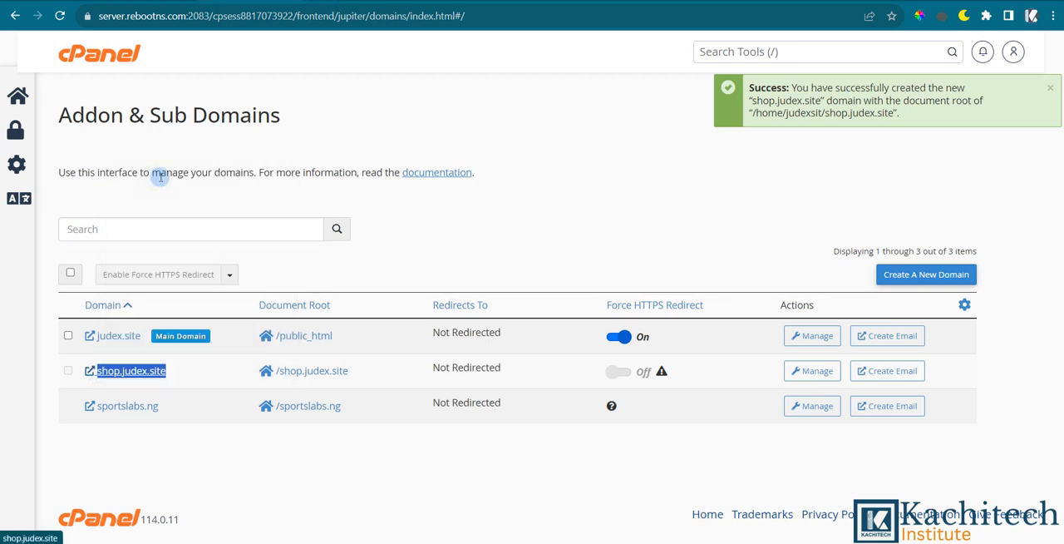
left_click(335, 2)
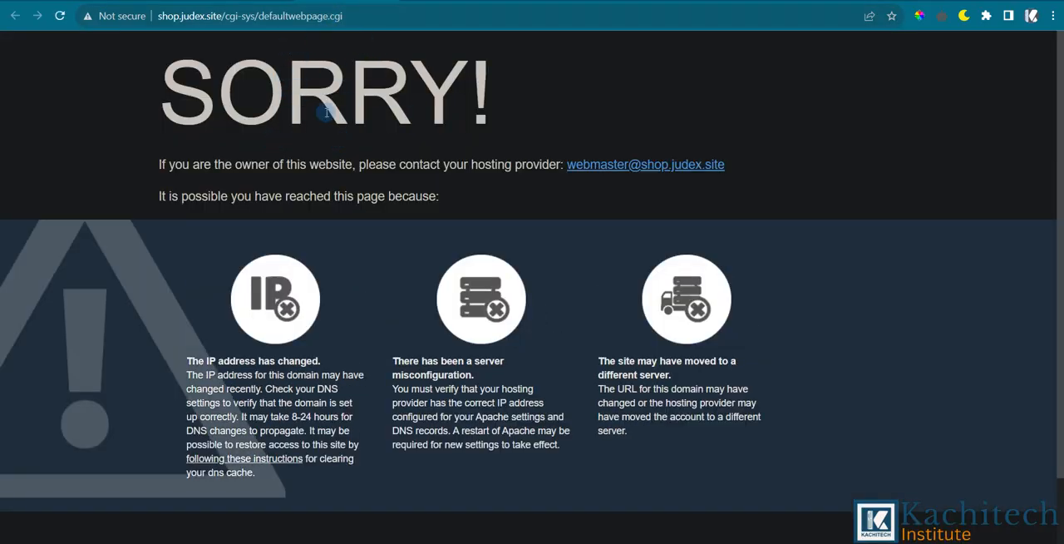
left_click(223, 2)
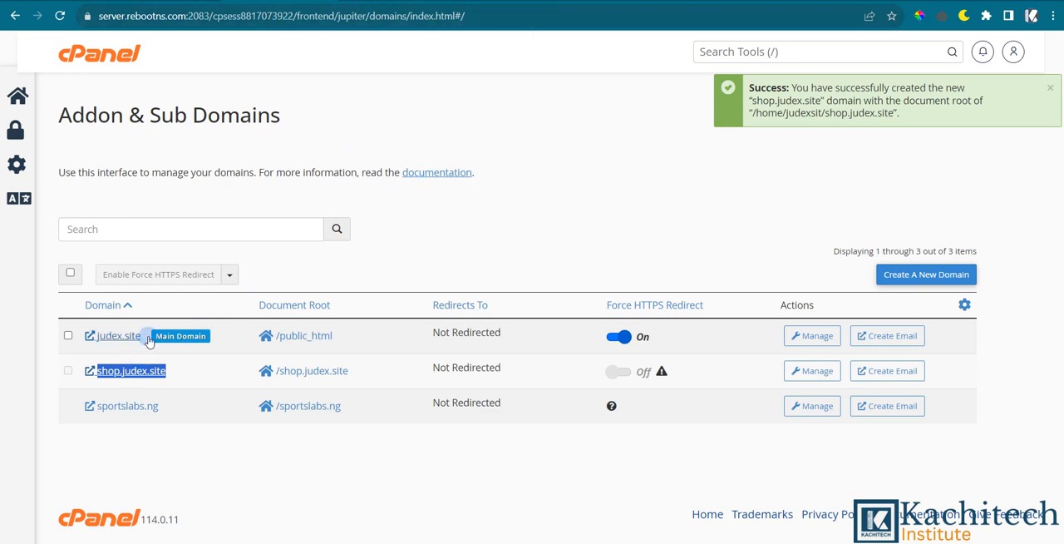
left_click_drag(143, 336, 100, 335)
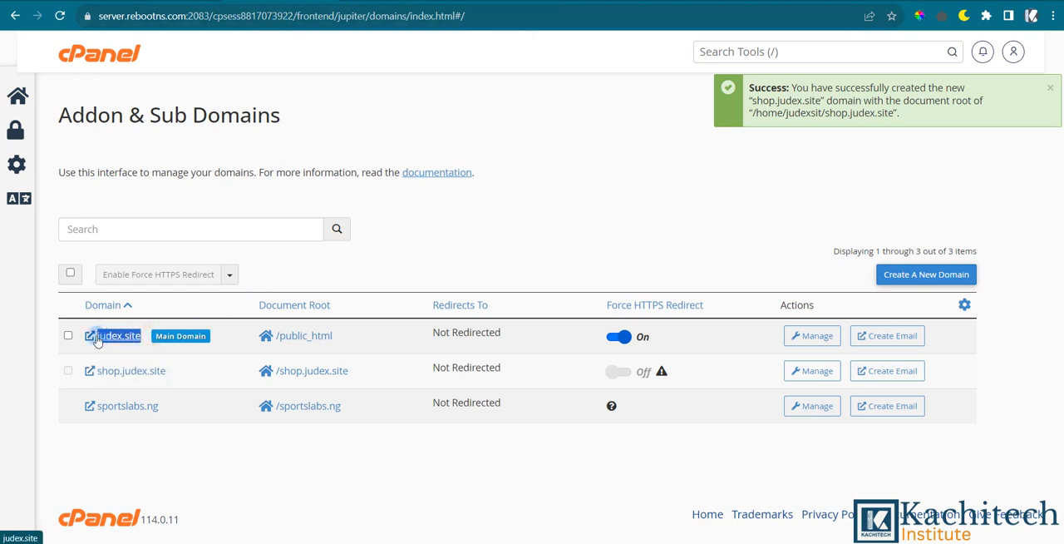
right_click(97, 340)
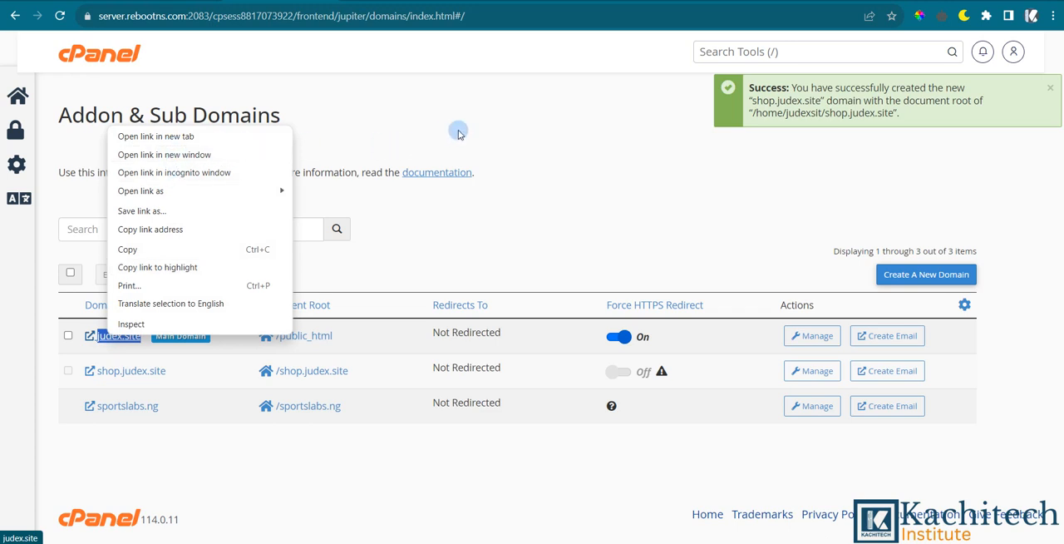
left_click(652, 189)
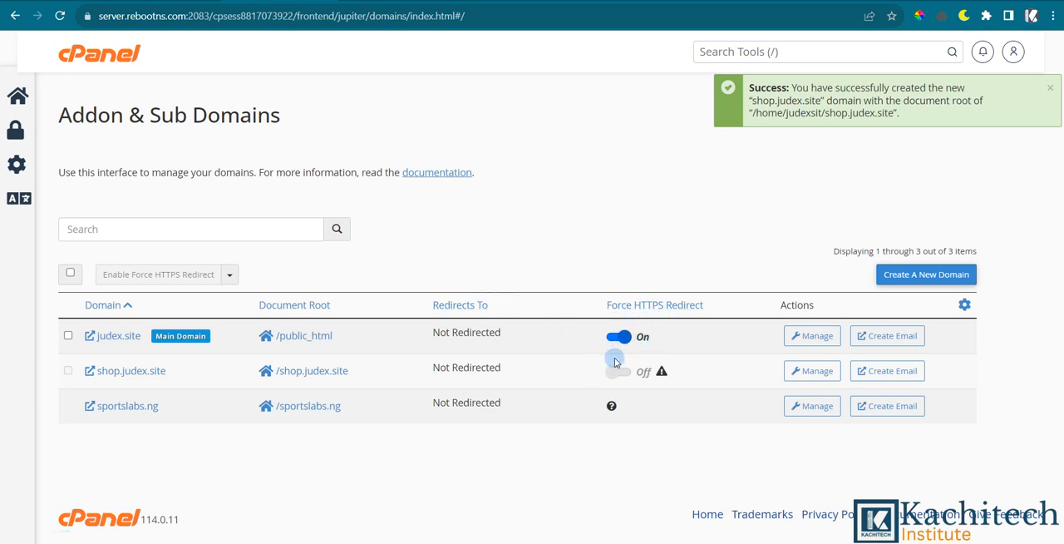
Open the SSL/TLS Status page from the cPanel home page and examine the certificate status of each listed domain and subdomain.
left_click(114, 62)
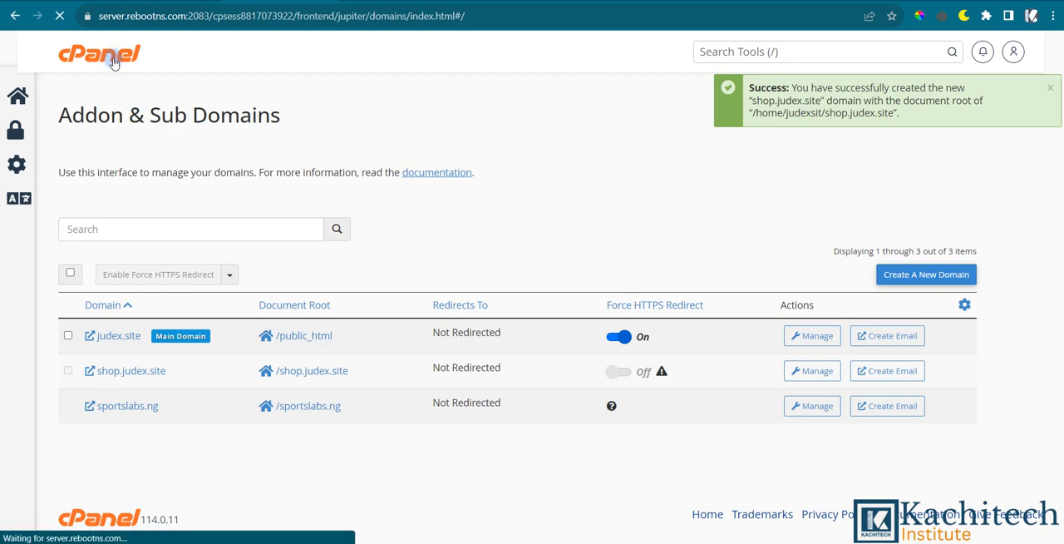
scroll(424, 246, "down", 5)
scroll(424, 246, "down", 10)
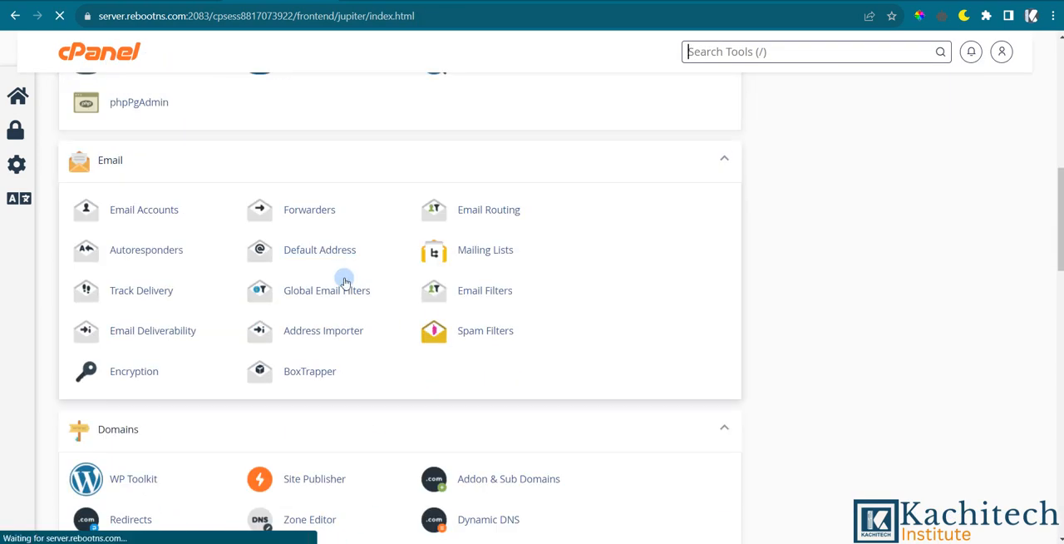
left_click(302, 343)
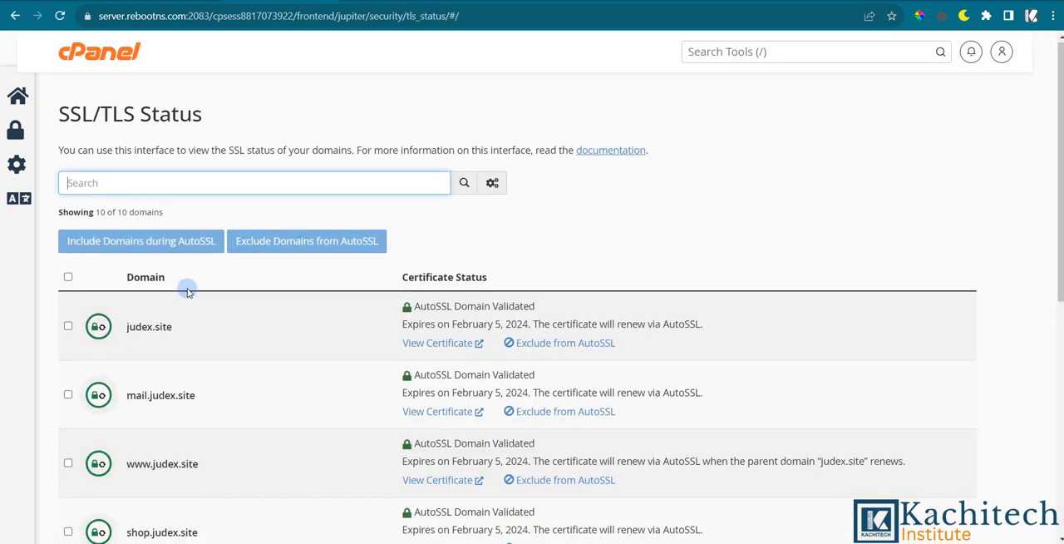
scroll(187, 287, "down", 5)
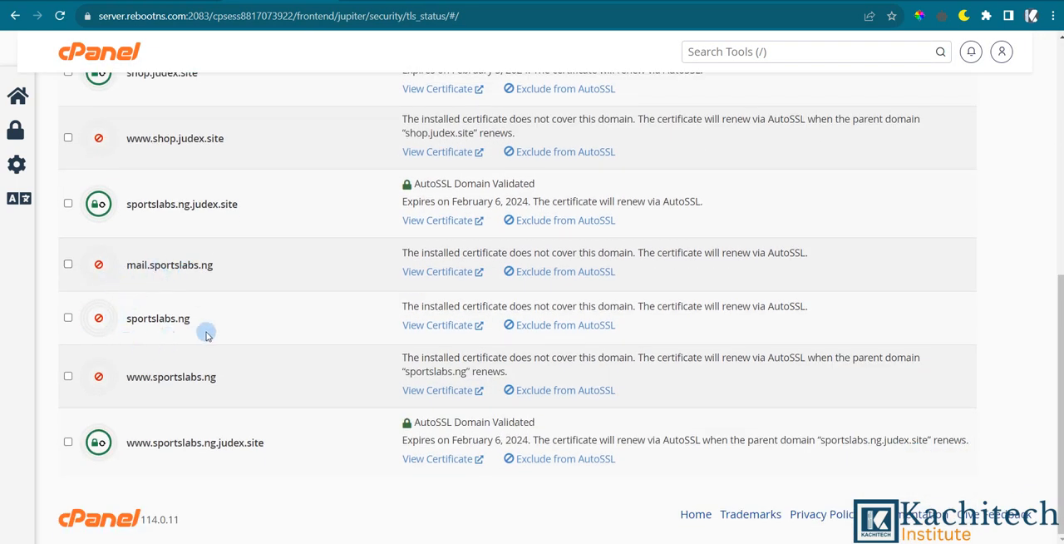
scroll(181, 370, "up", 3)
scroll(182, 369, "up", 1)
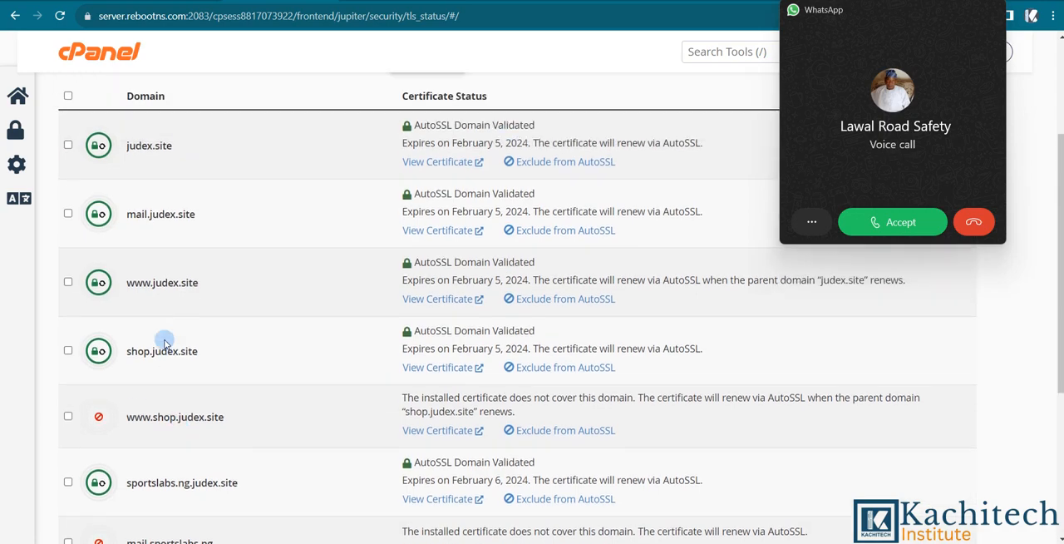
scroll(190, 225, "up", 2)
scroll(190, 224, "up", 1)
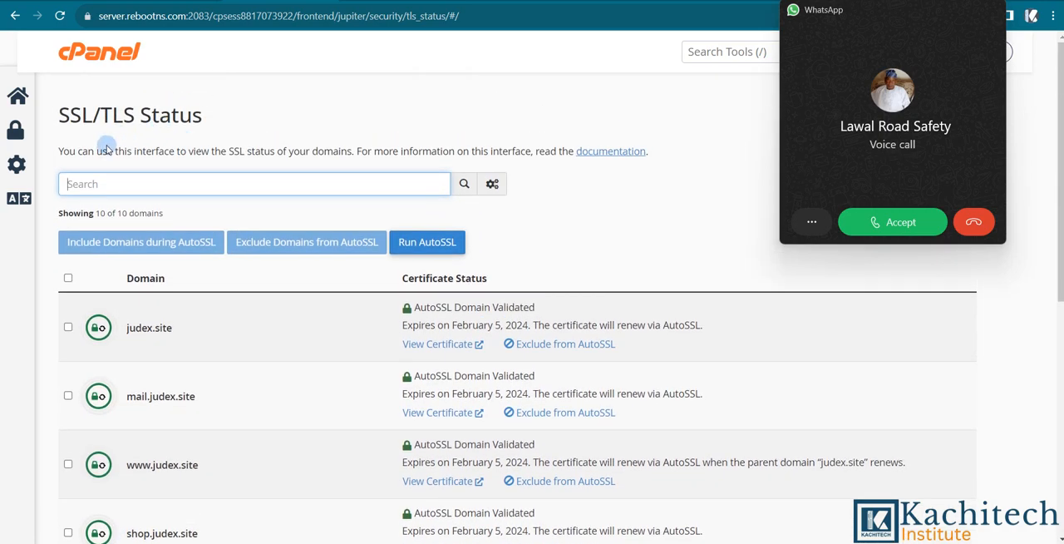
scroll(173, 424, "down", 4)
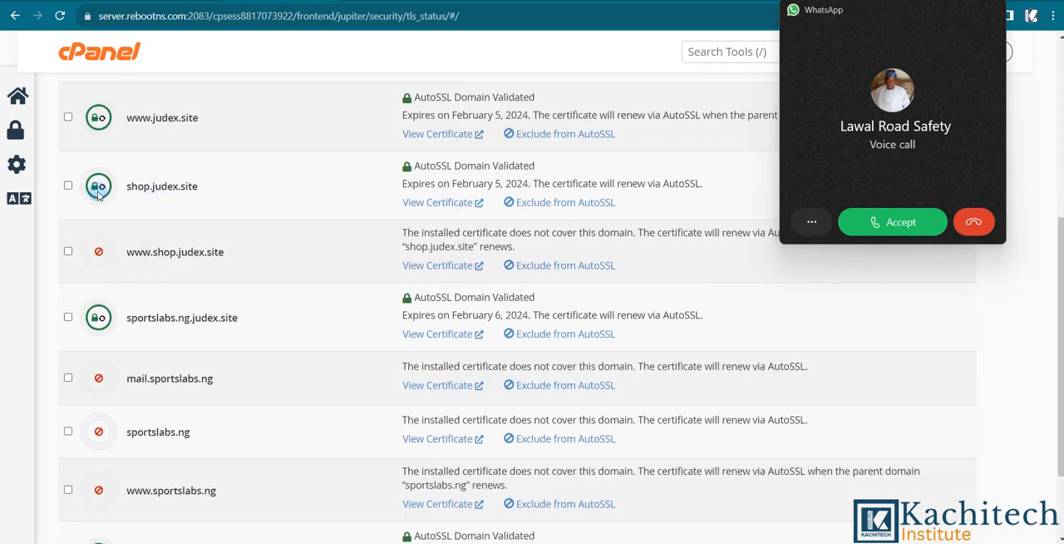
scroll(89, 245, "up", 5)
Return to the cPanel home page and look over the available tool sections.
left_click(87, 54)
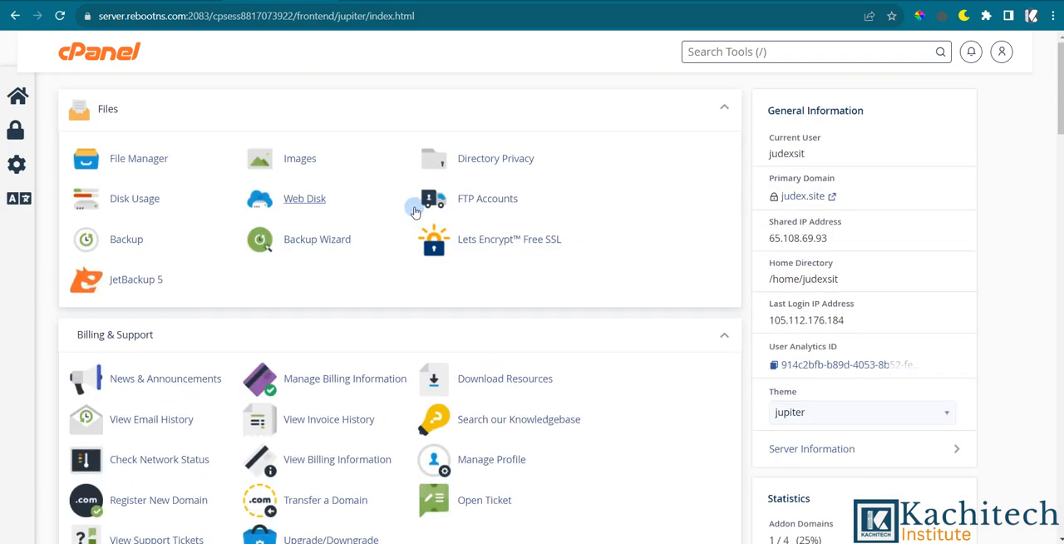
scroll(326, 207, "down", 8)
scroll(328, 204, "up", 8)
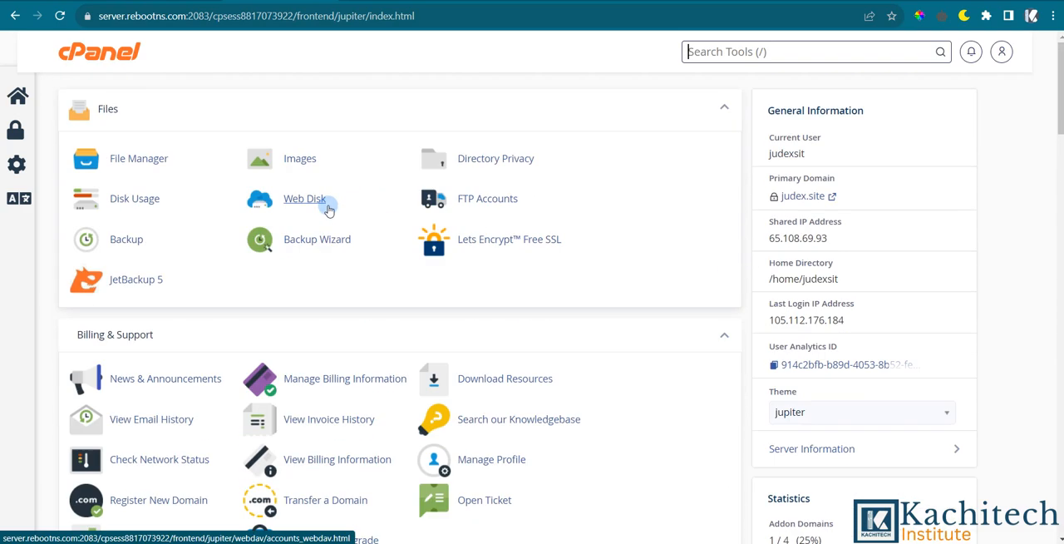
scroll(268, 218, "down", 3)
scroll(275, 208, "up", 3)
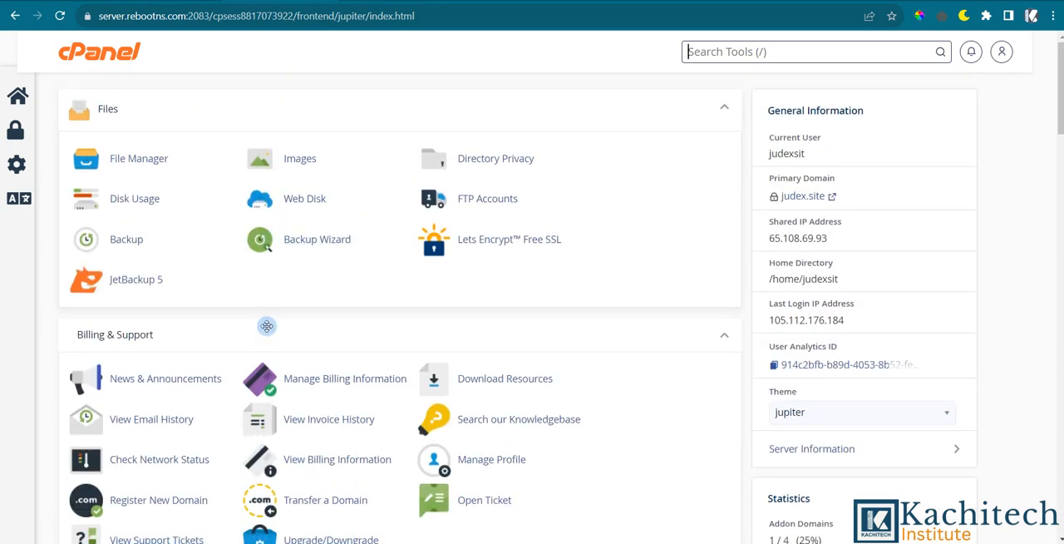
Open the Addon & Sub Domains page from the cPanel home page and turn on Force HTTPS Redirect for shop.judex.site.
scroll(268, 320, "down", 10)
scroll(266, 331, "up", 10)
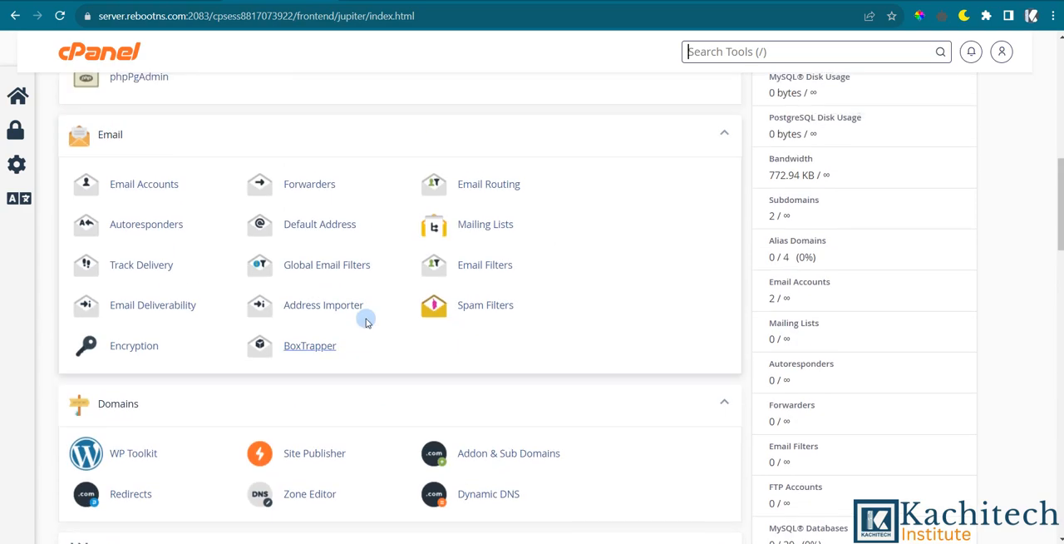
scroll(387, 277, "down", 3)
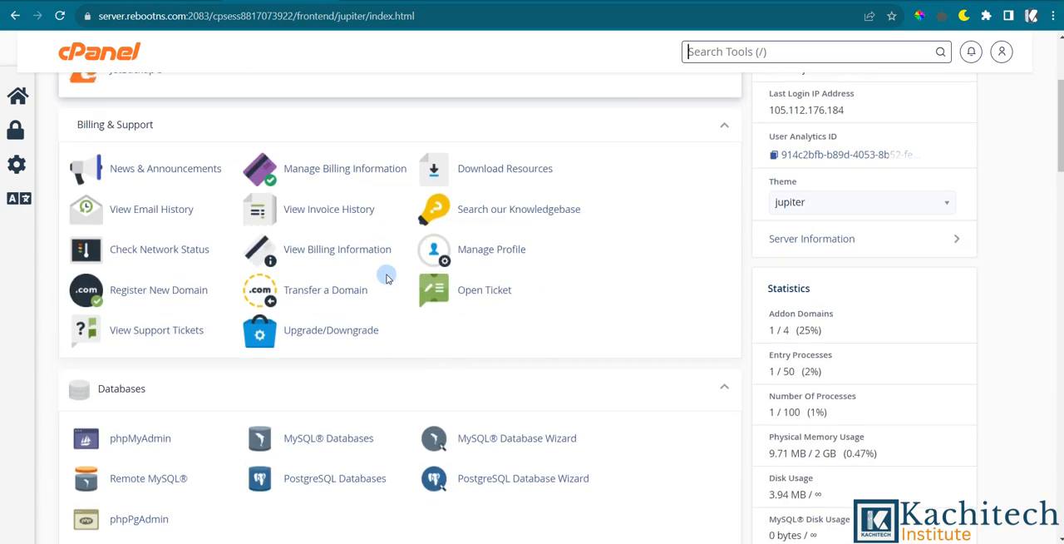
scroll(384, 275, "up", 3)
scroll(358, 278, "down", 6)
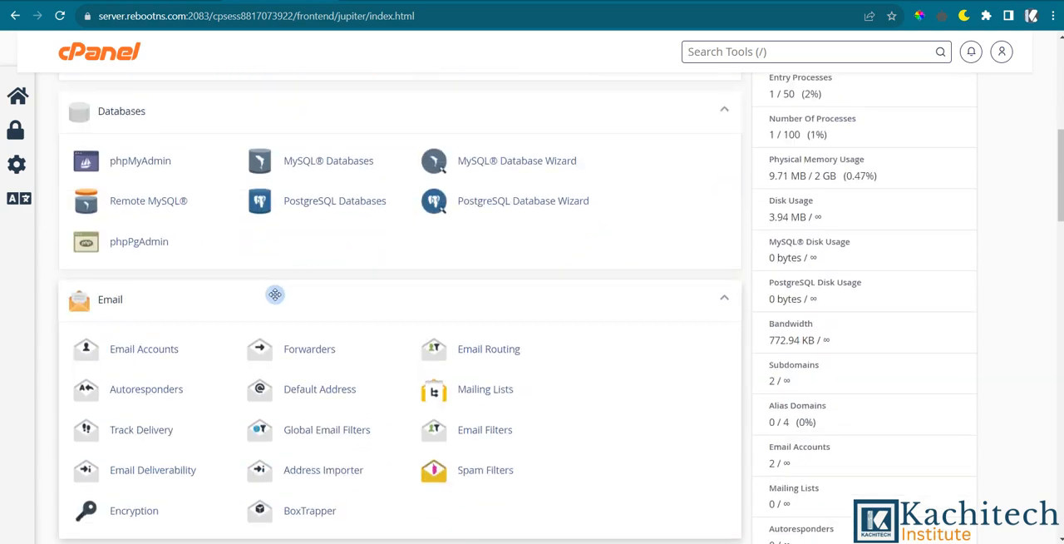
scroll(247, 280, "up", 6)
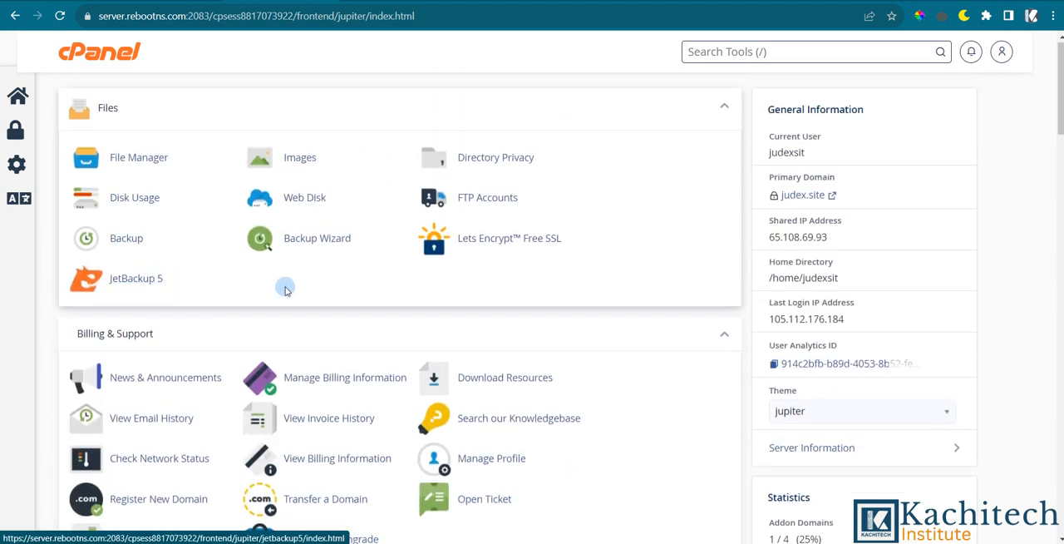
scroll(282, 285, "down", 9)
scroll(374, 356, "down", 3)
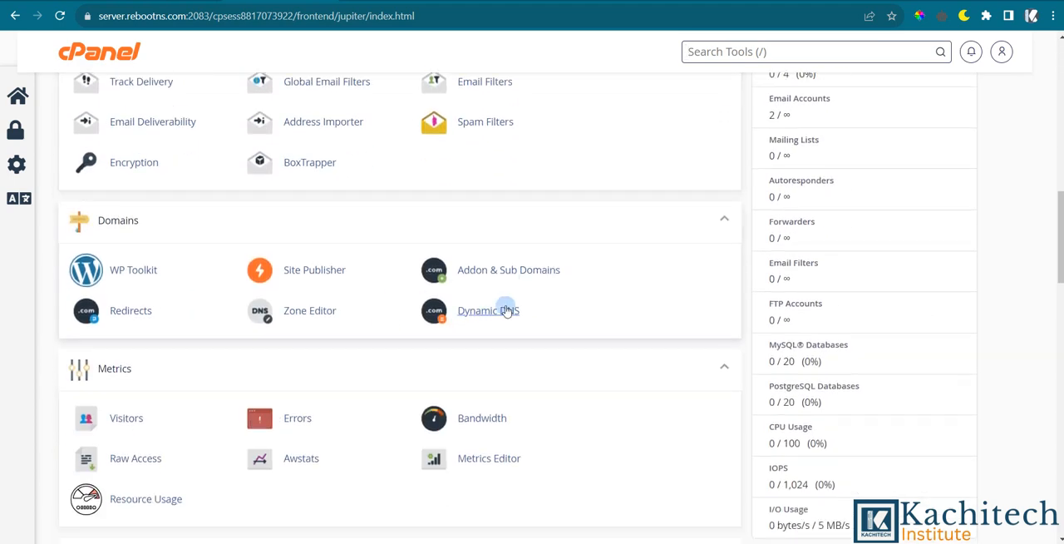
left_click(505, 269)
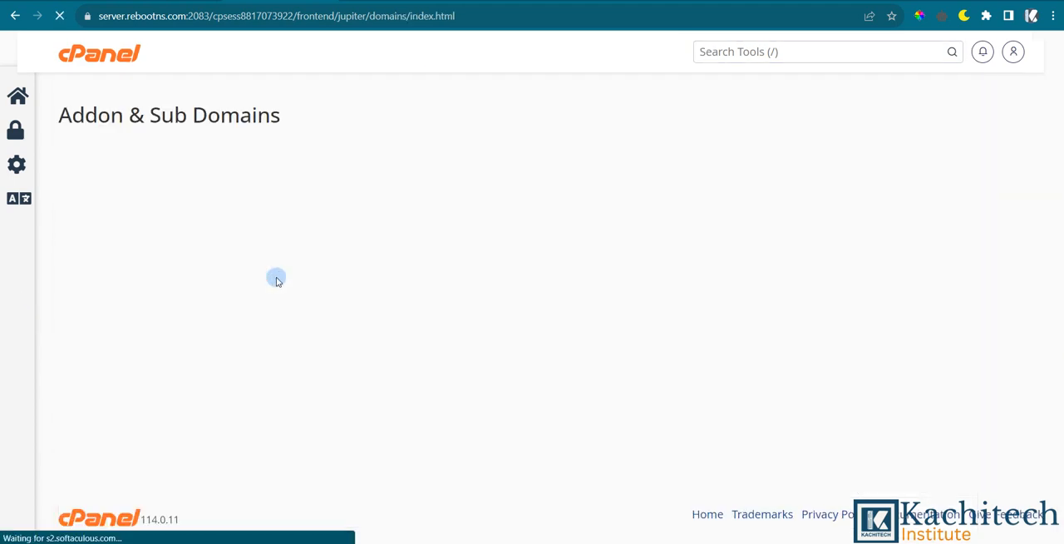
left_click(616, 371)
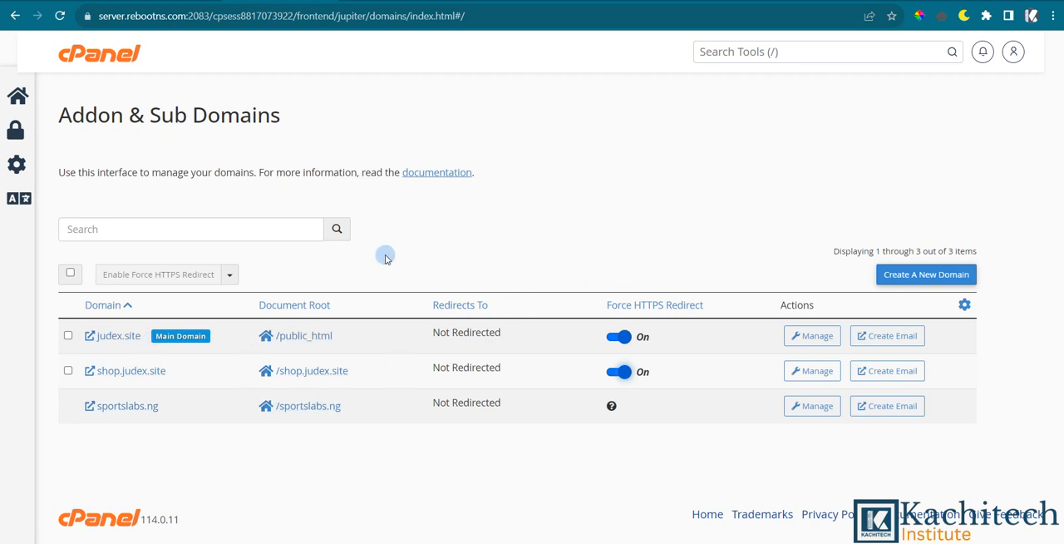
Open shop.judex.site in a new window to check that it loads over HTTPS, and close it to return to cPanel.
left_click_drag(186, 371, 89, 370)
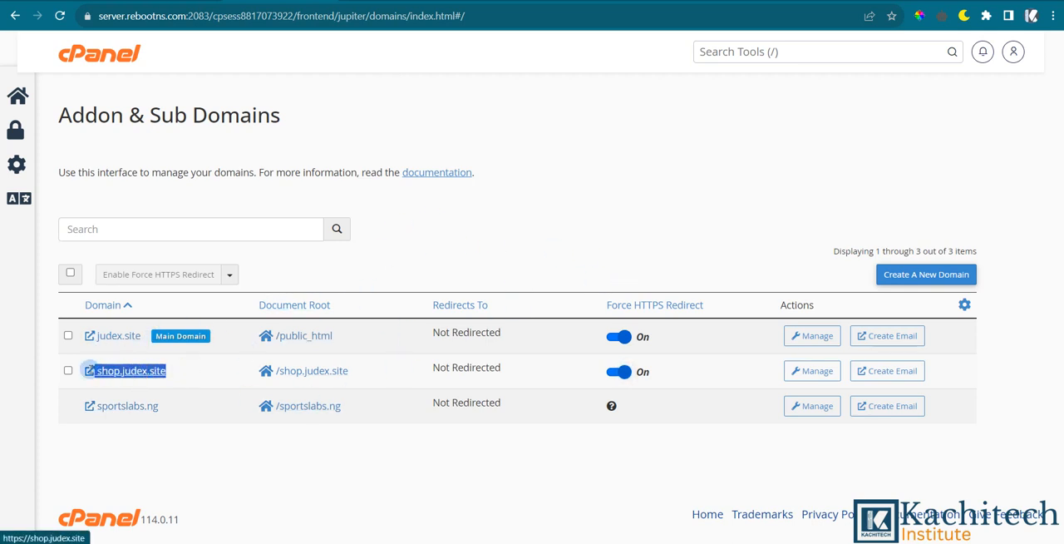
right_click(114, 379)
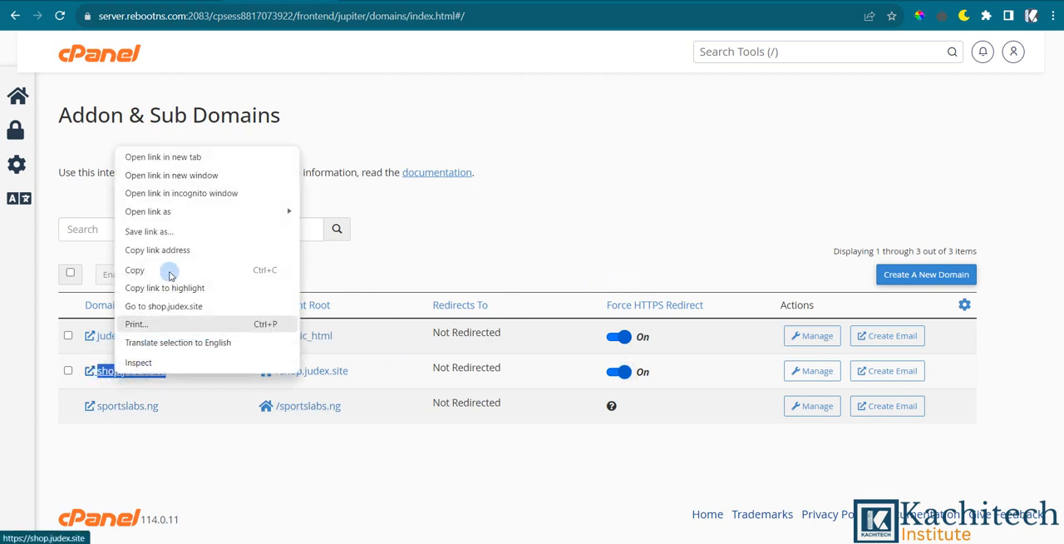
left_click(166, 182)
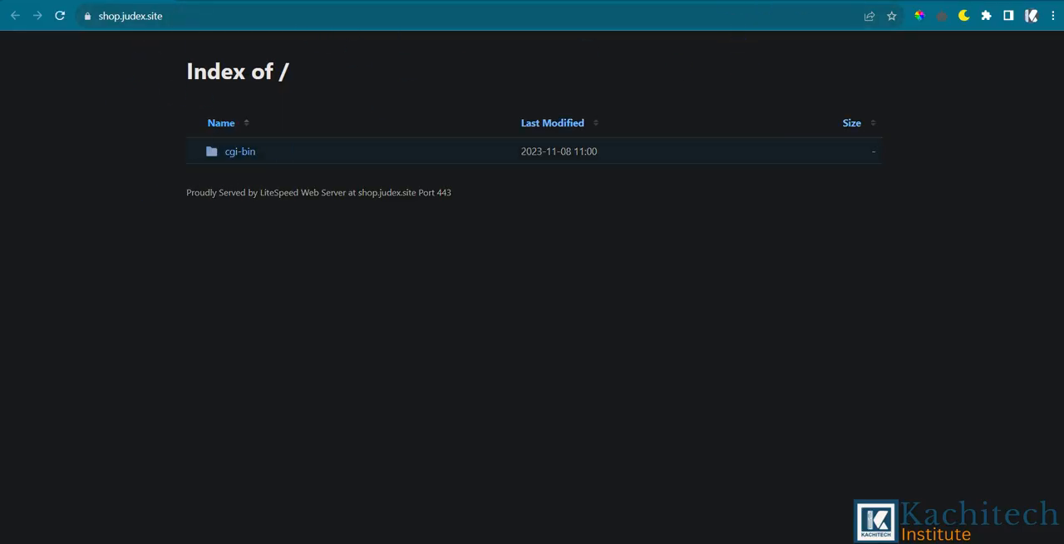
key("ctrl+w")
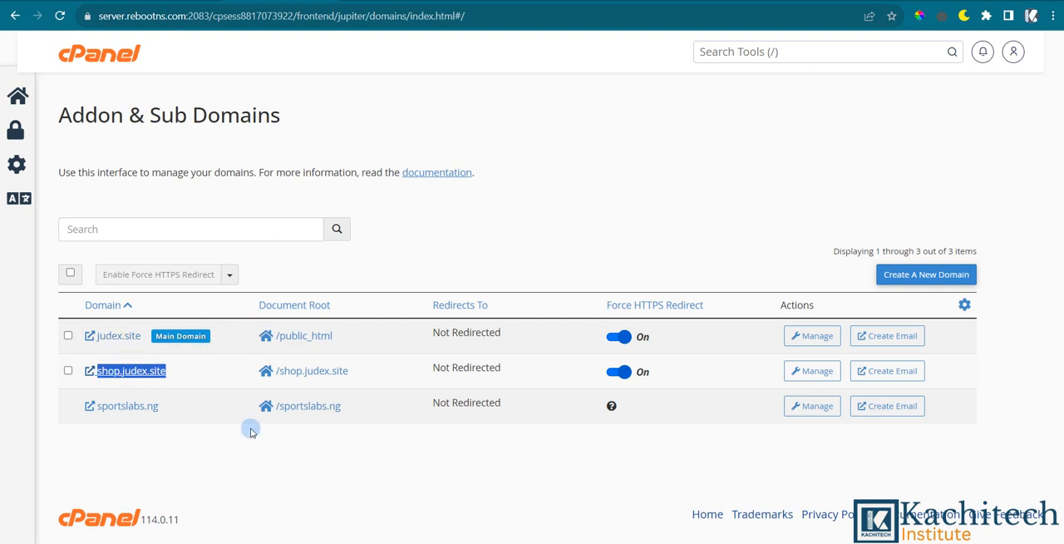
Remove the sportslabs.ng domain through its manage page under Addon & Sub Domains and confirm the removal.
left_click(115, 54)
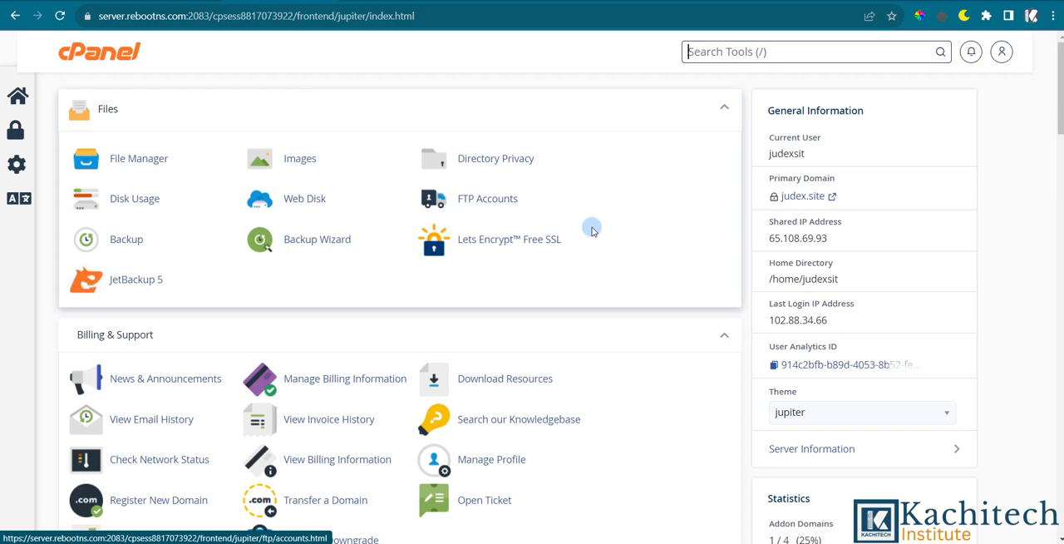
scroll(590, 226, "down", 7)
scroll(466, 373, "down", 3)
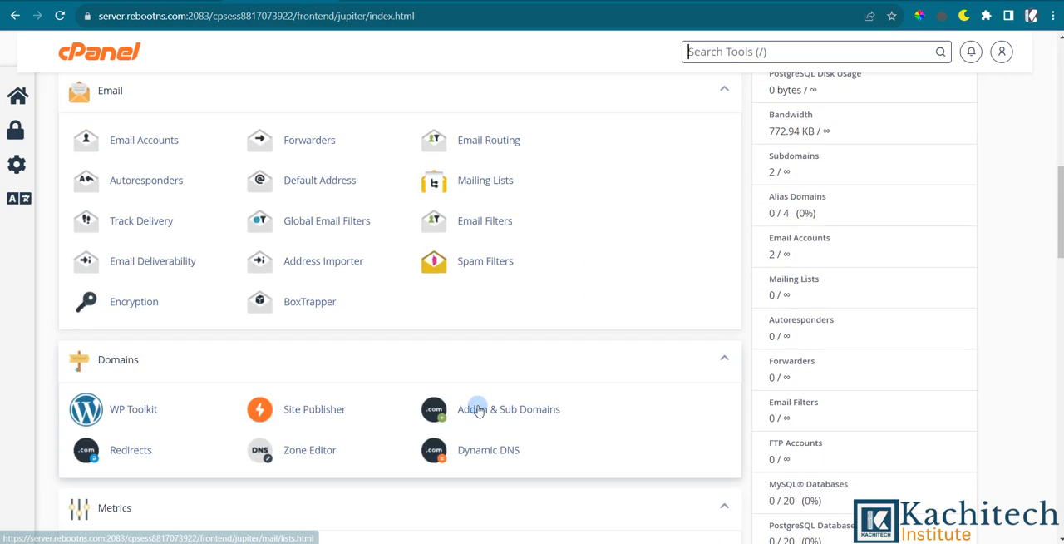
left_click(487, 408)
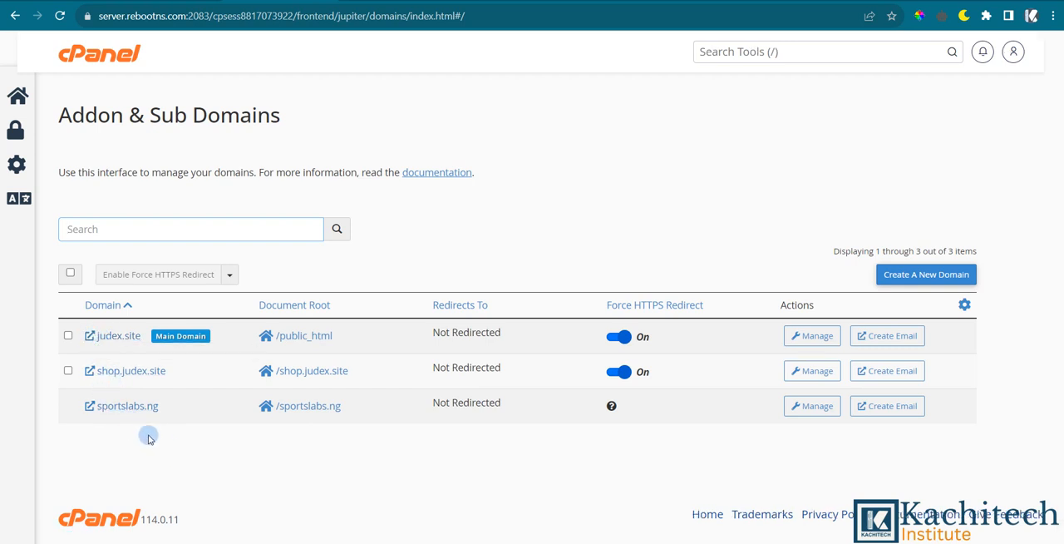
left_click(812, 406)
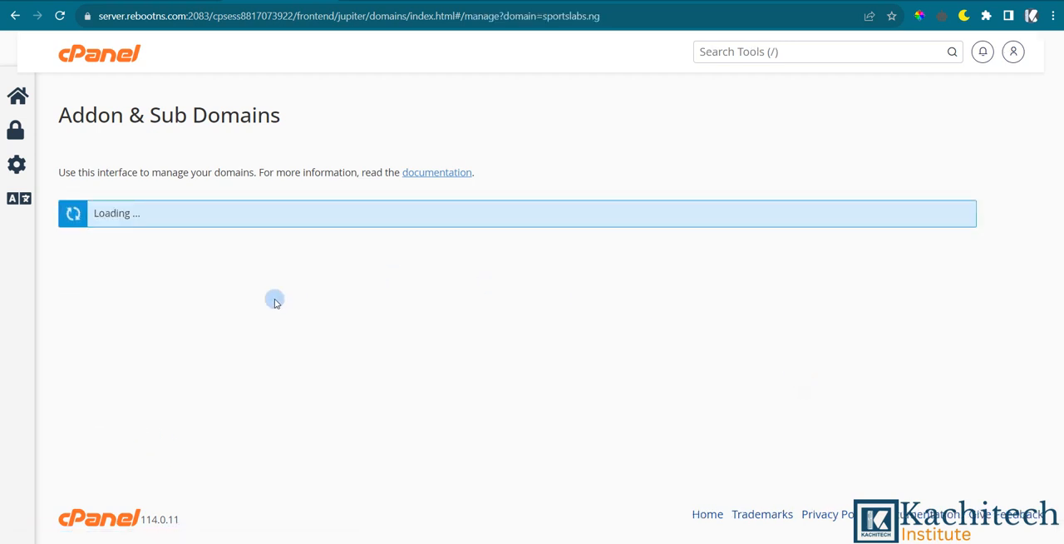
scroll(107, 449, "down", 1)
left_click(141, 432)
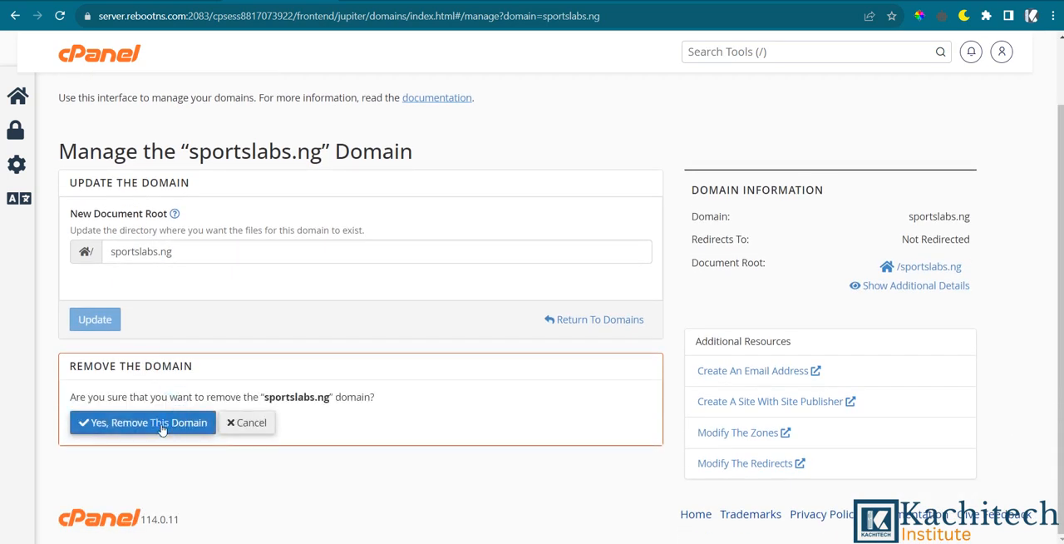
left_click(158, 424)
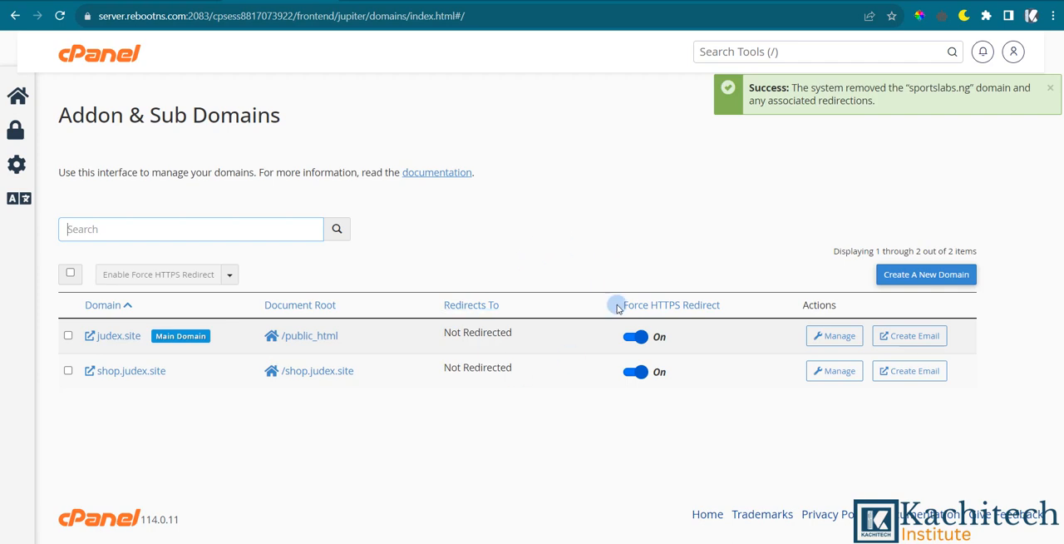
Go back to the cPanel home page and review the Files, Billing & Support and Databases tool sections.
left_click(90, 58)
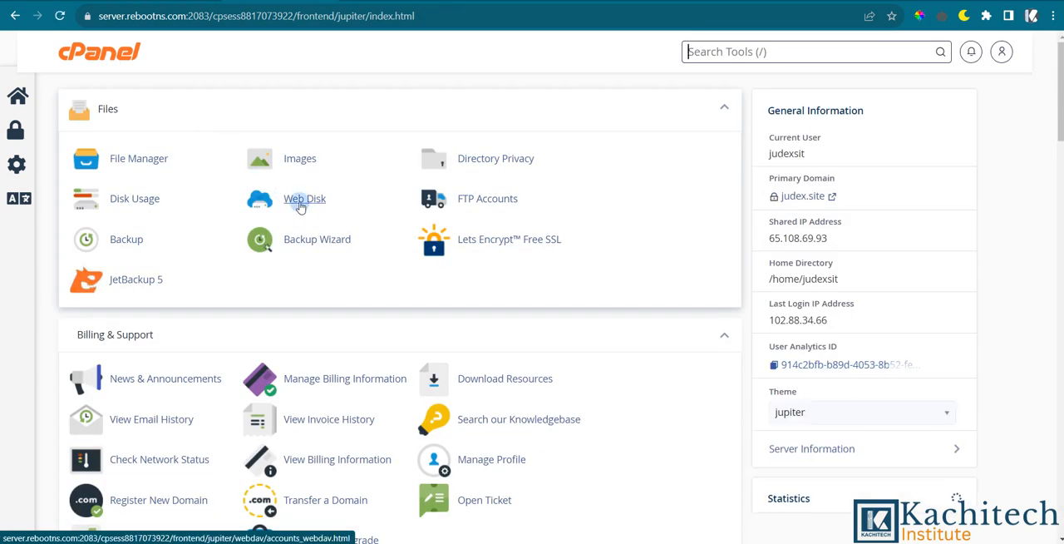
scroll(287, 204, "down", 4)
scroll(312, 206, "up", 4)
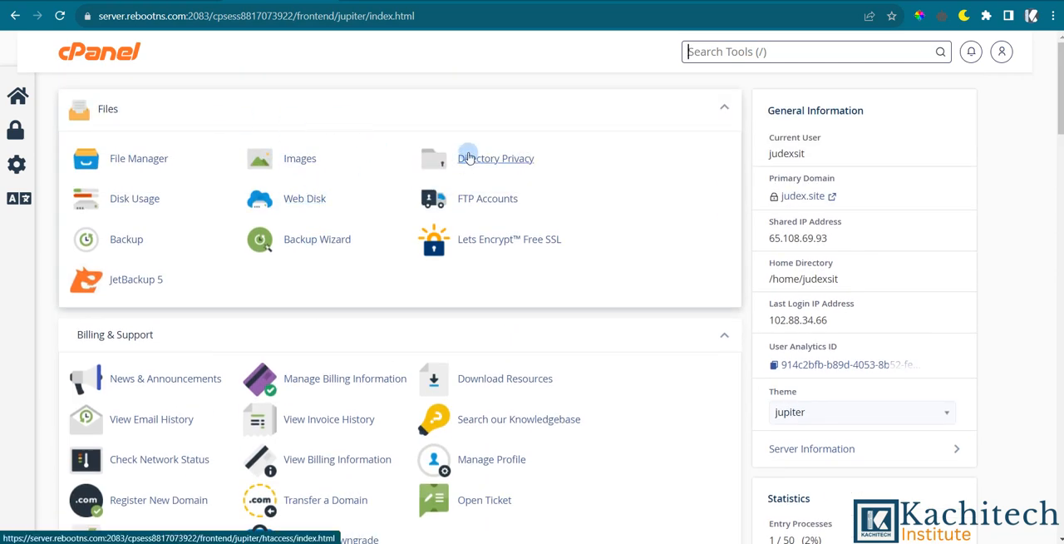
scroll(346, 171, "down", 3)
scroll(347, 280, "up", 3)
scroll(350, 161, "down", 2)
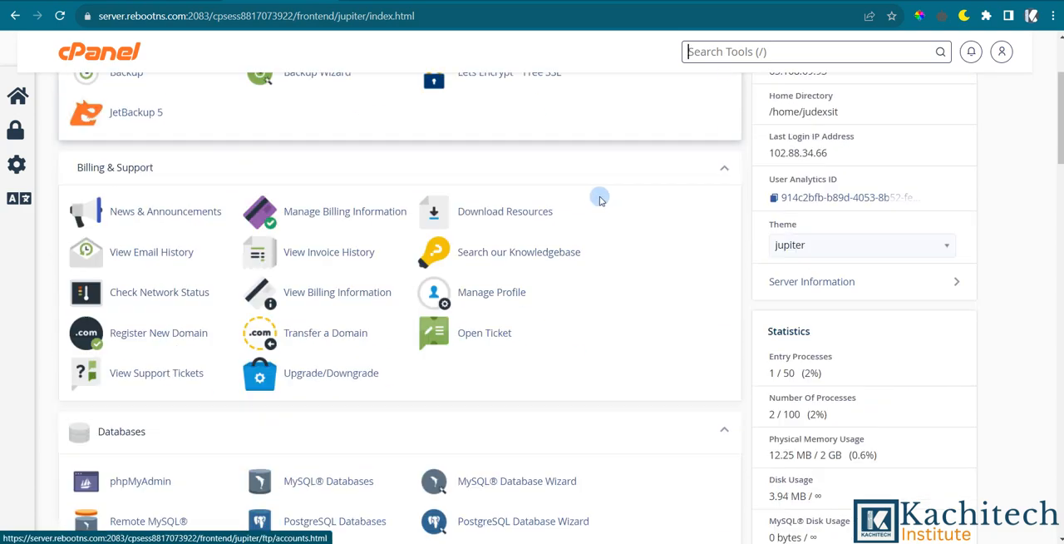
scroll(532, 198, "up", 2)
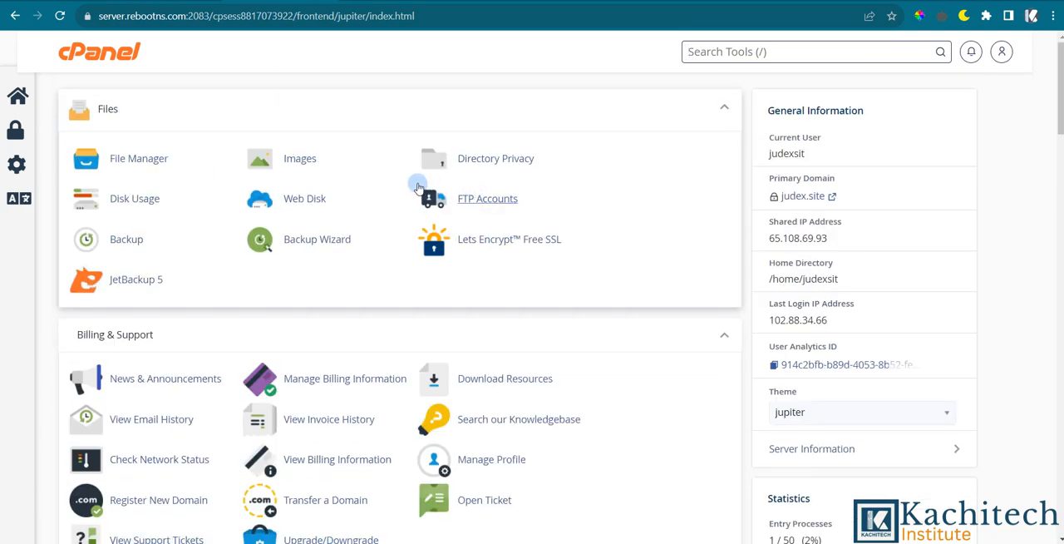
scroll(419, 190, "down", 6)
scroll(420, 226, "up", 6)
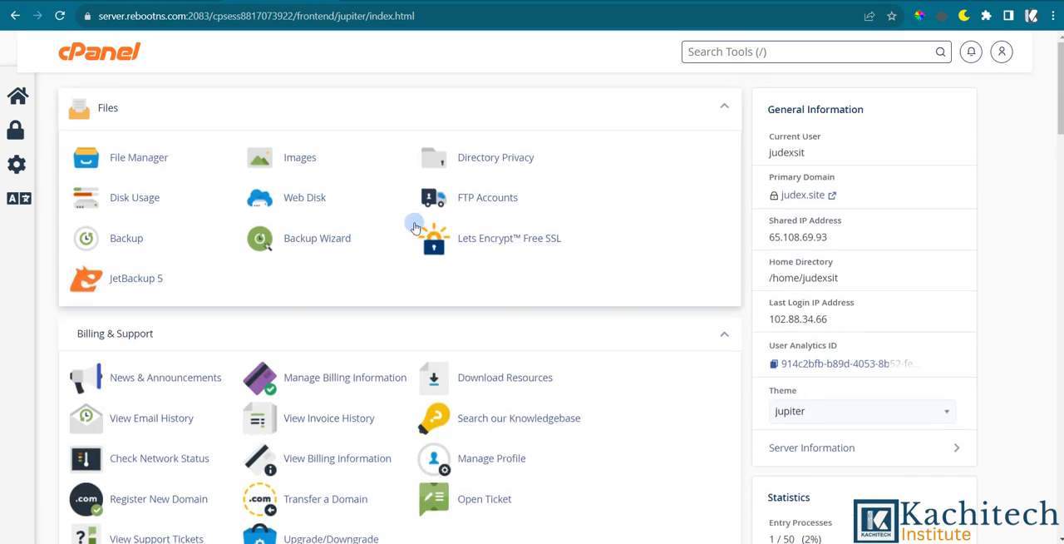
scroll(415, 227, "down", 5)
scroll(475, 221, "up", 5)
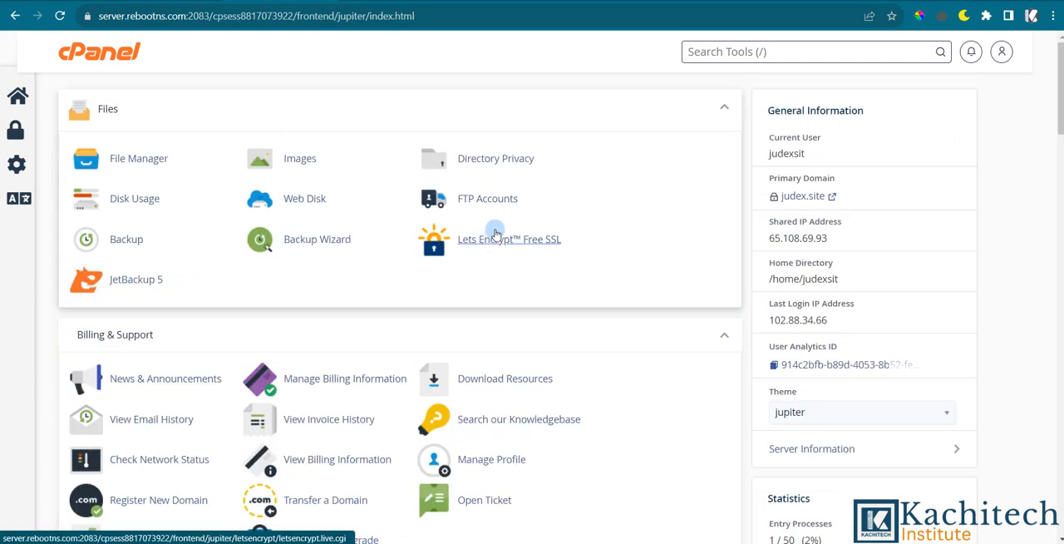